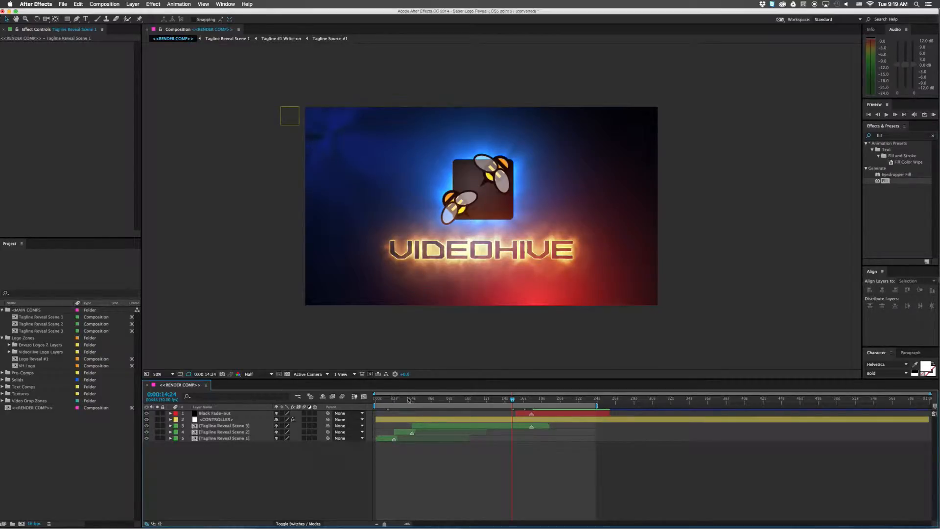
# Preview the GRAPHICS tagline in the render comp and identify the three Tagline Reveal Scene layers, ending with Scene 1 selected
pyautogui.click(386, 399)
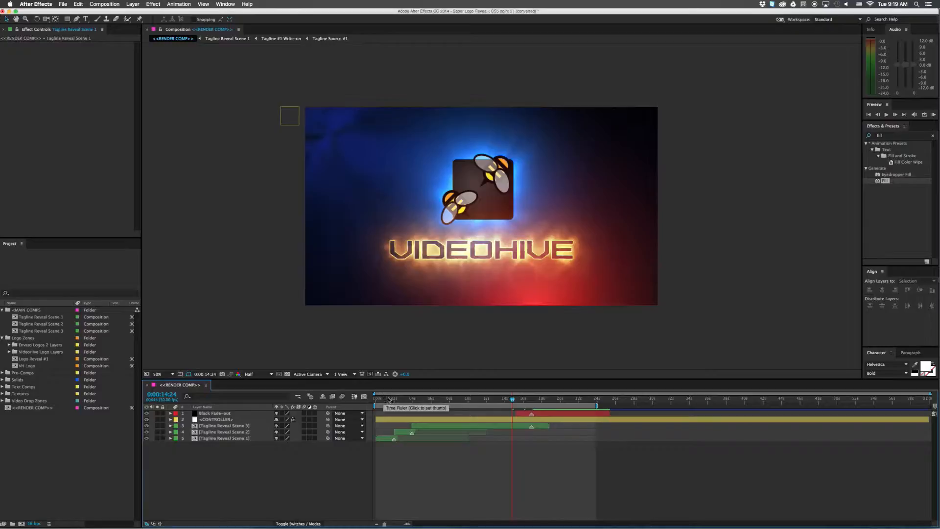
pyautogui.click(385, 438)
pyautogui.click(402, 432)
pyautogui.click(419, 427)
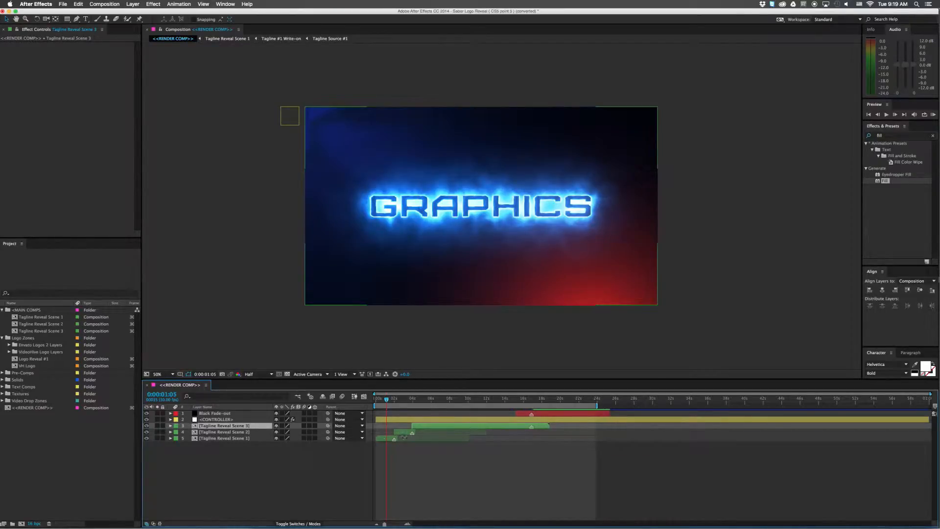
pyautogui.click(392, 438)
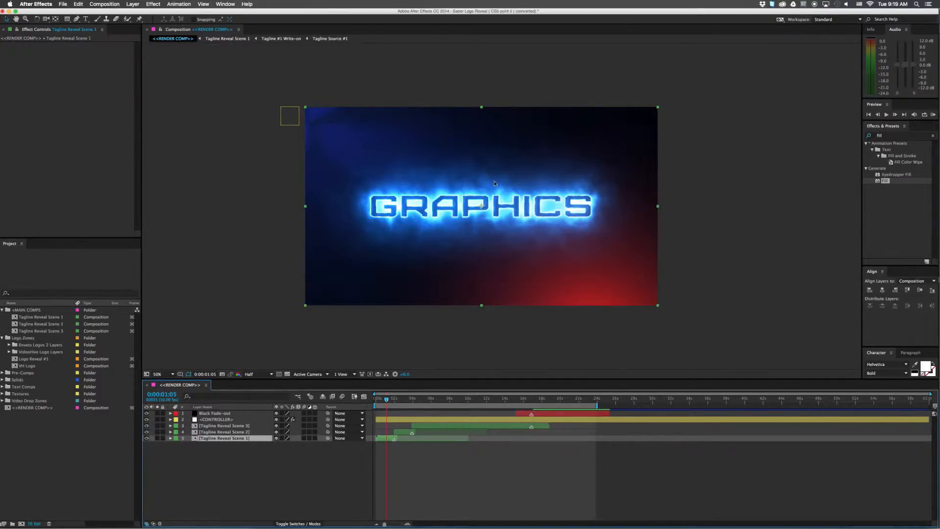
# Open the Tagline Reveal Scene 1 composition and scrub back to about 0:00:00:08 to view the camera move
pyautogui.doubleClick(253, 439)
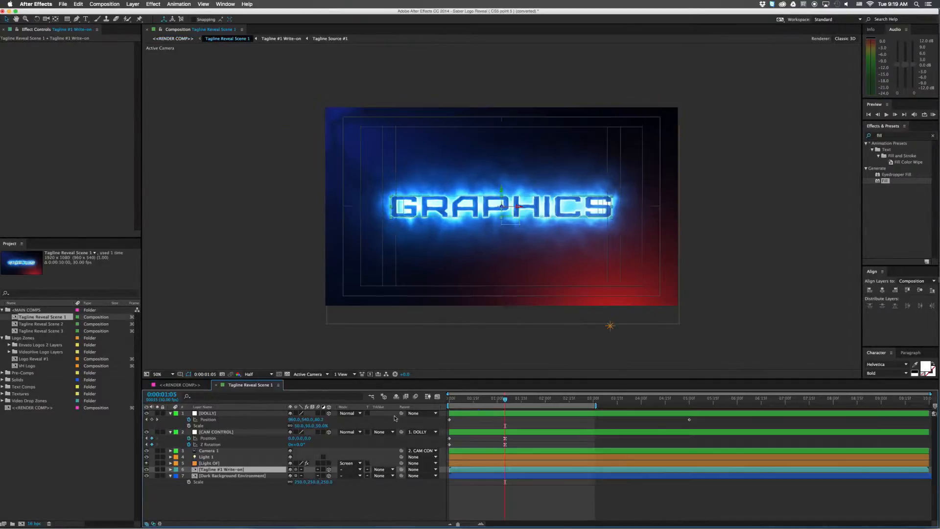
pyautogui.click(509, 422)
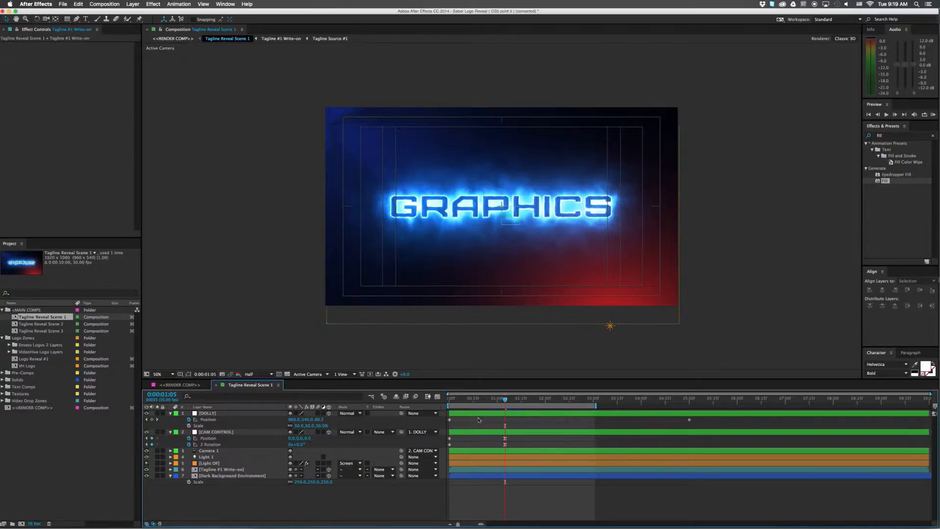
pyautogui.moveTo(478, 403); pyautogui.dragTo(462, 400)
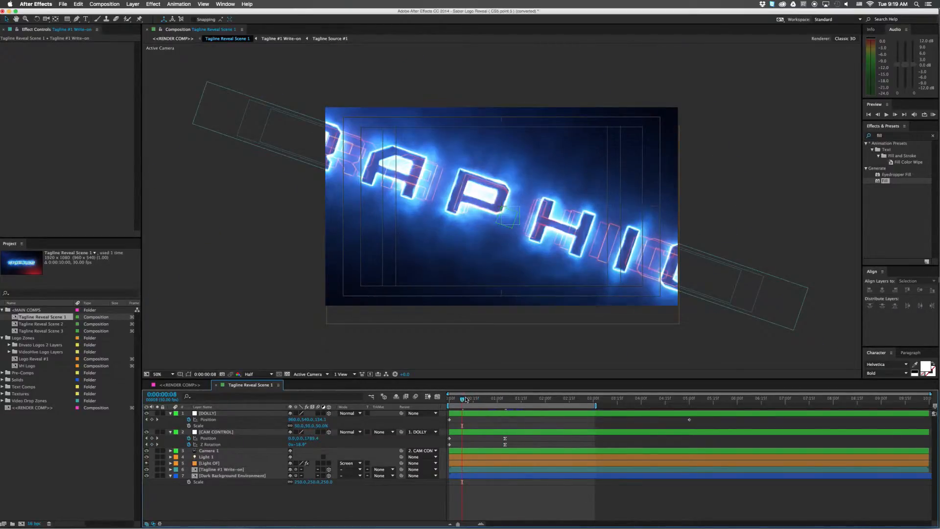
# Return to the render comp and preview the logo reveal and the GRAPHICS tagline at about one second
pyautogui.click(192, 385)
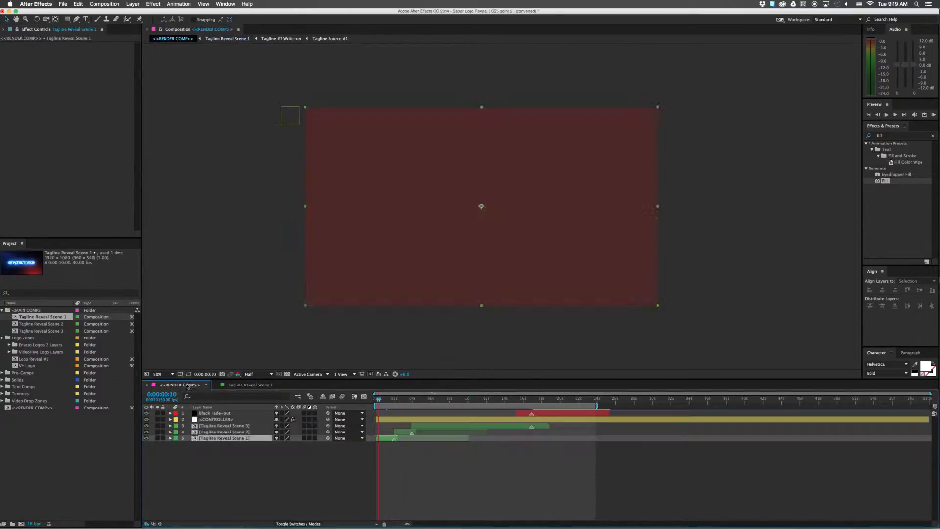
pyautogui.click(503, 399)
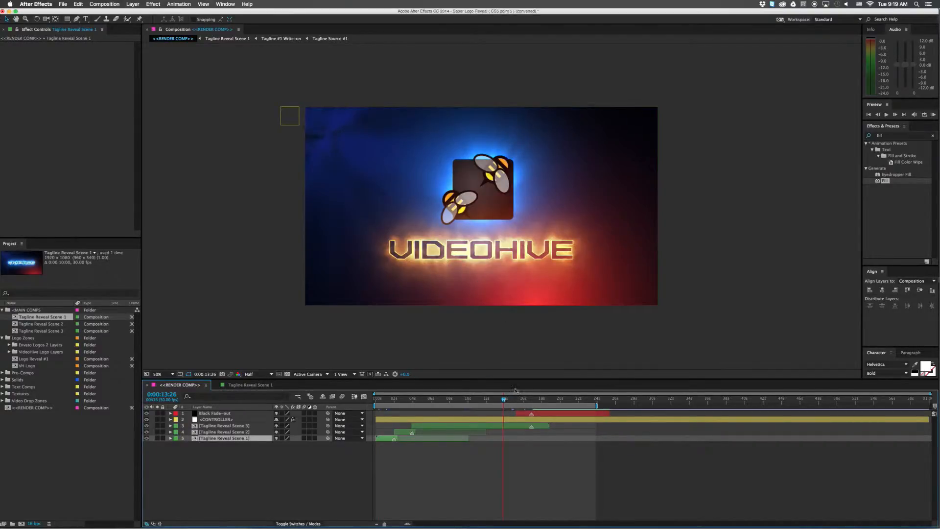
pyautogui.click(482, 401)
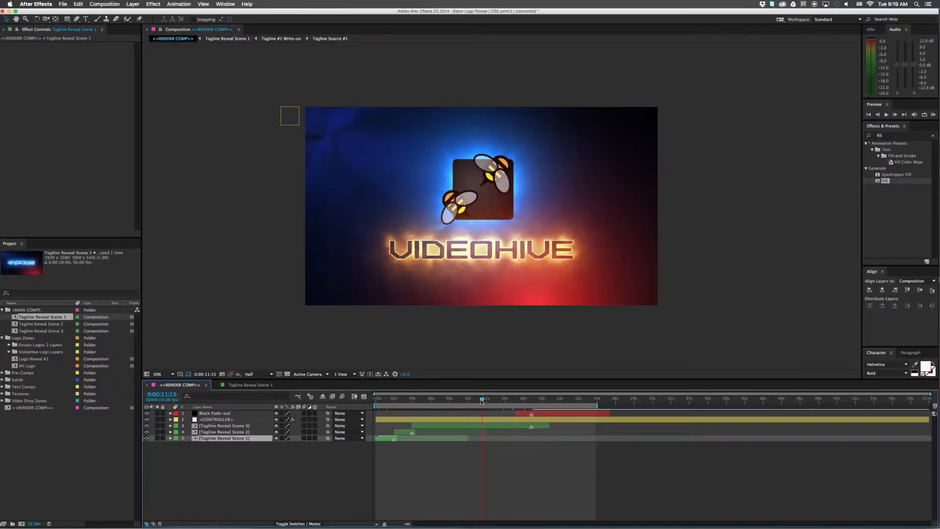
pyautogui.click(383, 399)
pyautogui.moveTo(385, 398); pyautogui.dragTo(387, 398)
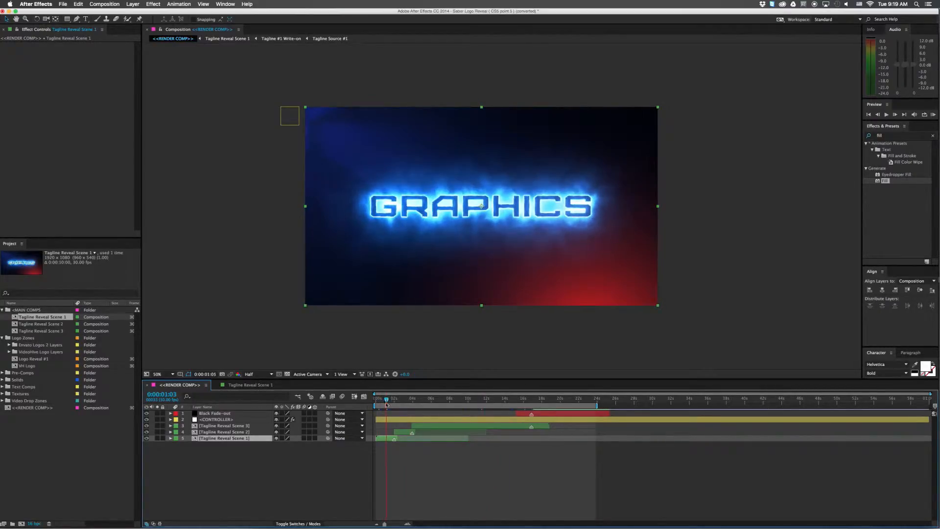
# Switch to Chrome to view Video Copilot's Saber plug-in page and return to After Effects
pyautogui.moveTo(384, 526)
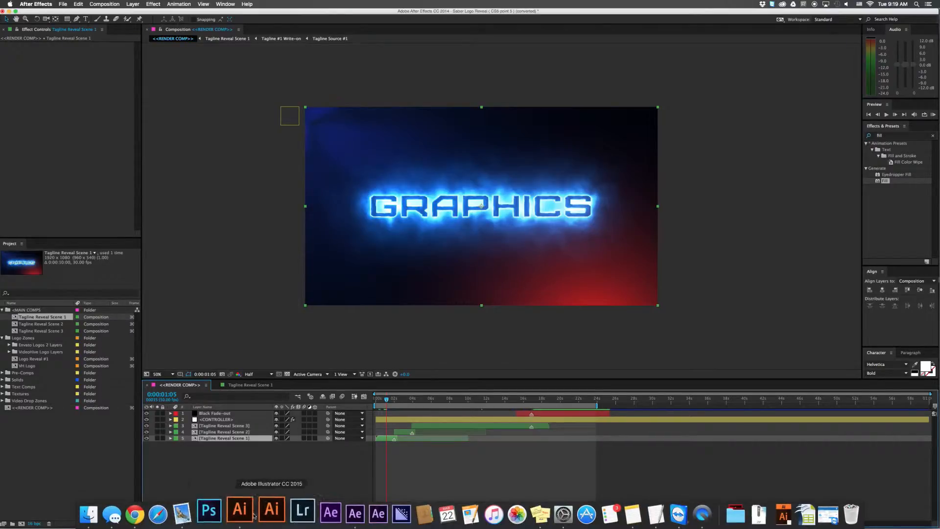
pyautogui.click(152, 512)
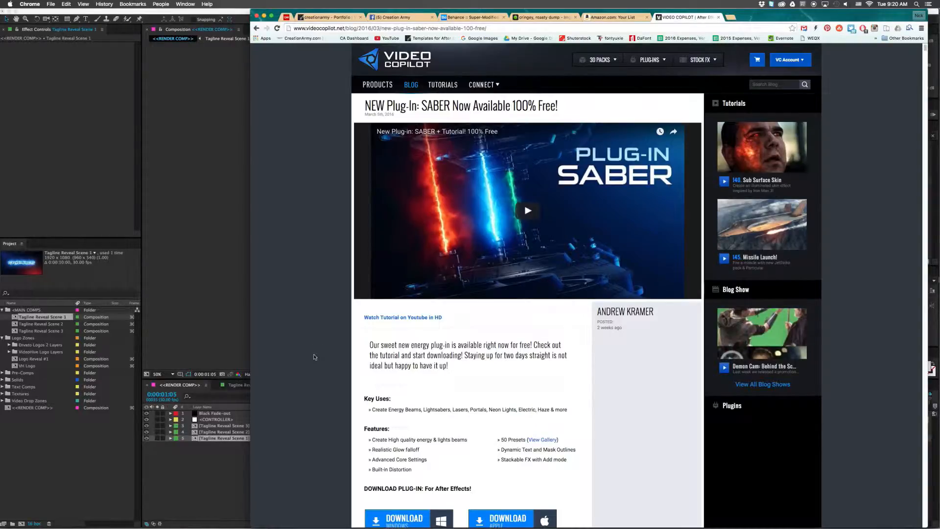
pyautogui.click(228, 441)
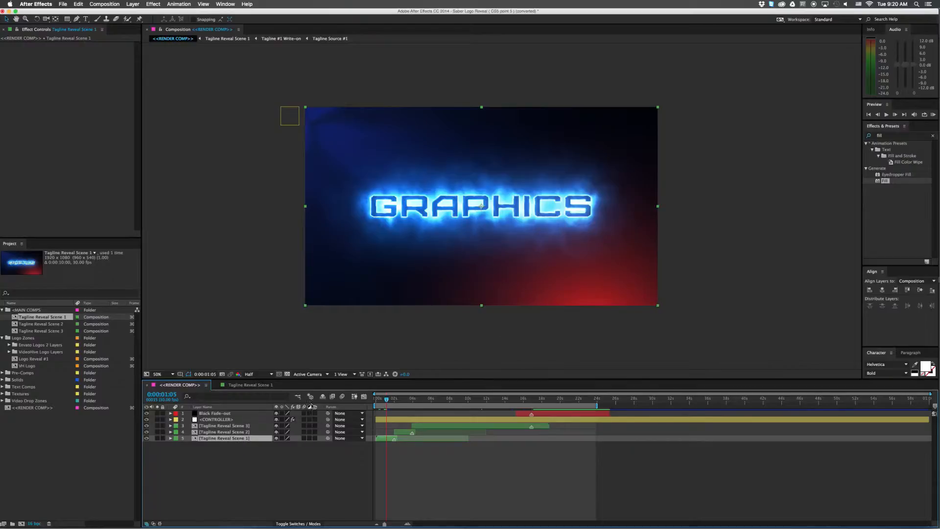
# Open Tagline #1 Write-on from Tagline Reveal Scene 1 and scrub to frame 5 to examine its Saber layers
pyautogui.doubleClick(242, 439)
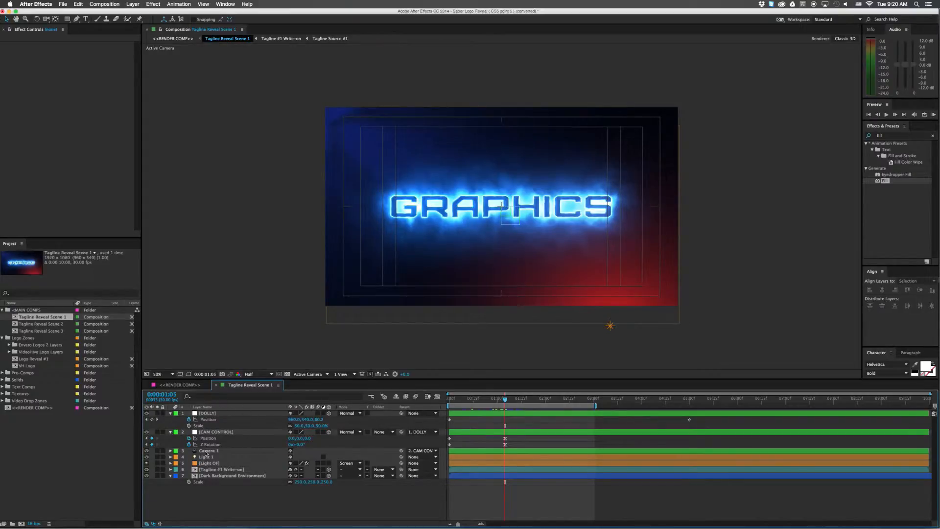
pyautogui.click(202, 470)
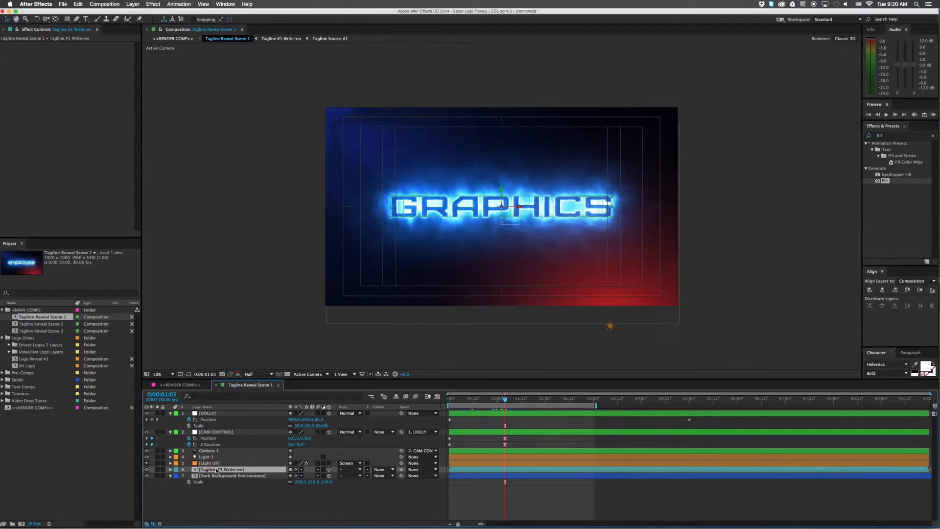
pyautogui.doubleClick(217, 471)
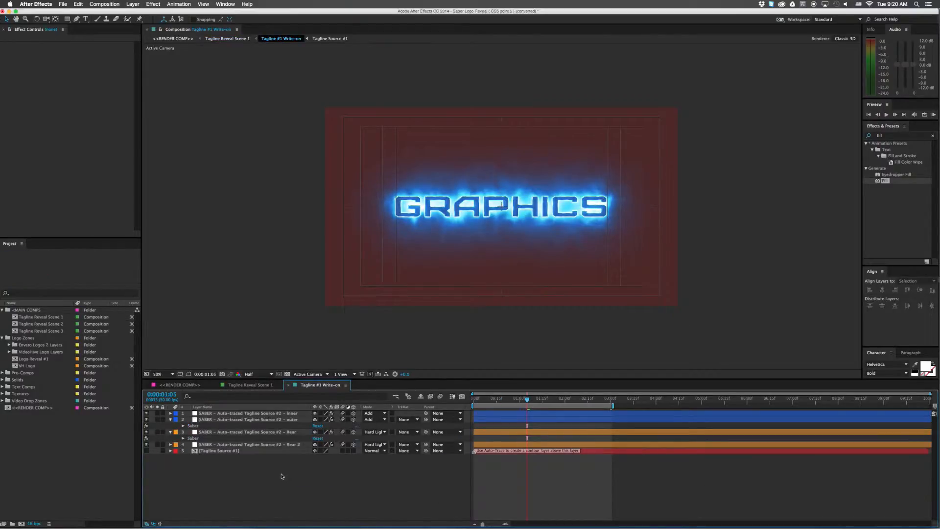
pyautogui.moveTo(277, 473); pyautogui.dragTo(221, 404)
pyautogui.click(260, 486)
pyautogui.moveTo(510, 401); pyautogui.dragTo(480, 403)
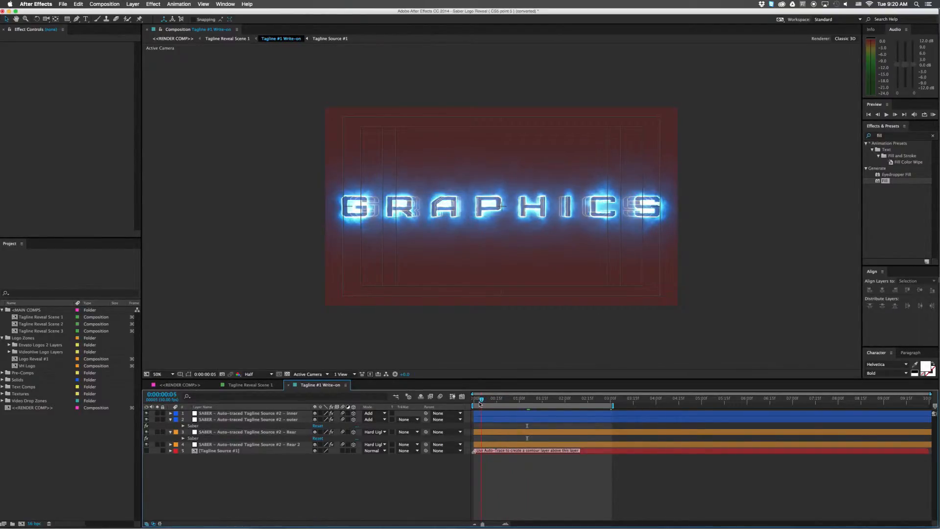
# Set the preview resolution to Third and scrub the write-on animation to 0:00:00:29
pyautogui.click(258, 374)
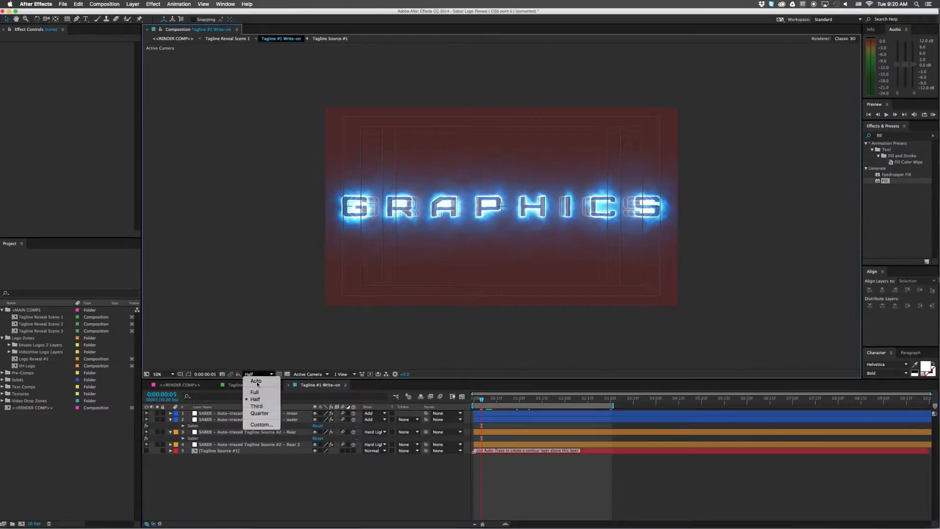
pyautogui.click(260, 409)
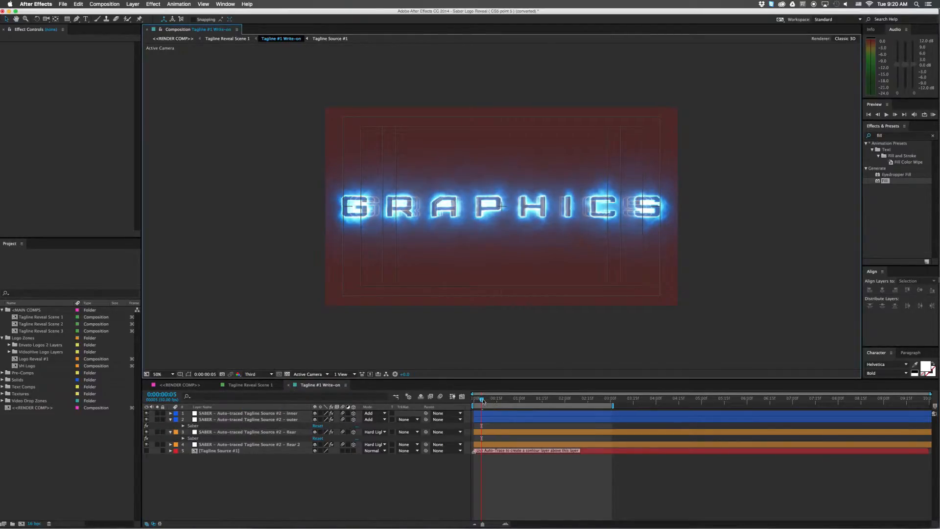
pyautogui.moveTo(482, 400); pyautogui.dragTo(519, 400)
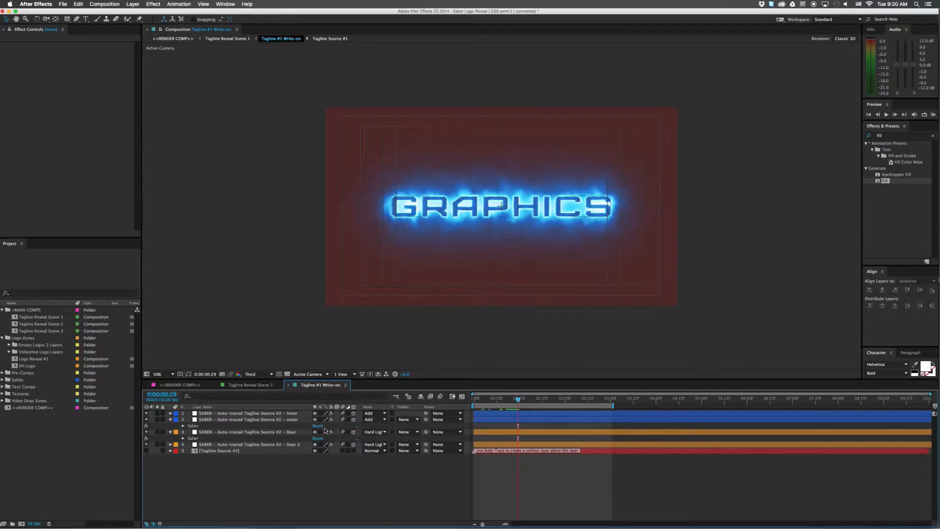
# Open the Tagline Source #1 composition, select its GRAPHICS text layer and make room to show more of its character settings
pyautogui.click(207, 451)
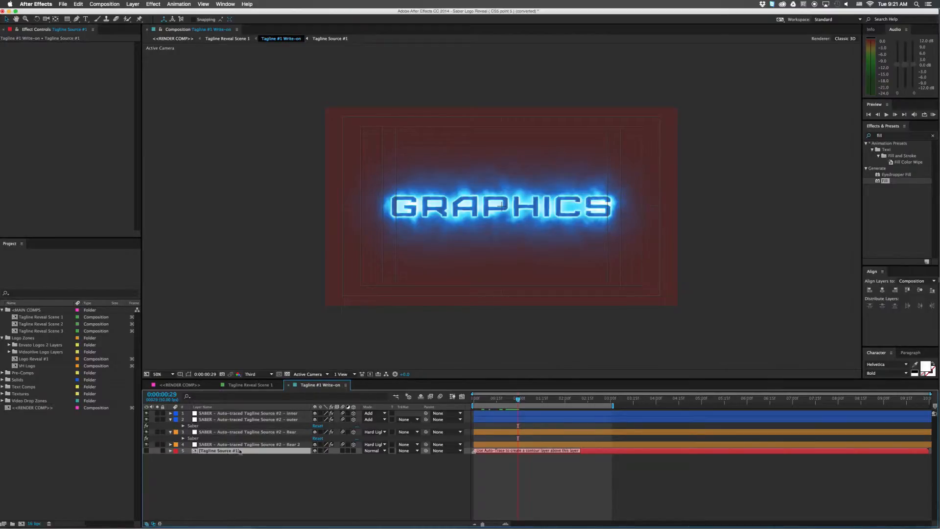
pyautogui.doubleClick(211, 451)
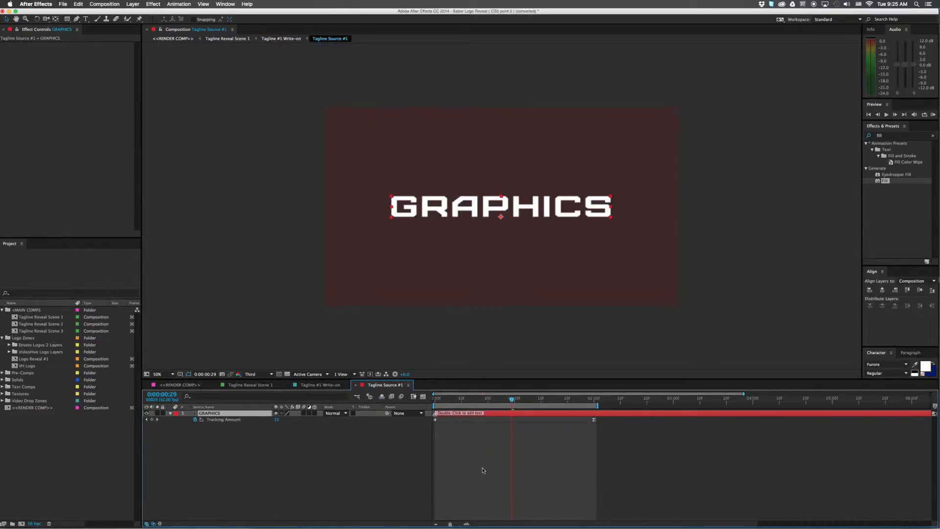
pyautogui.click(509, 469)
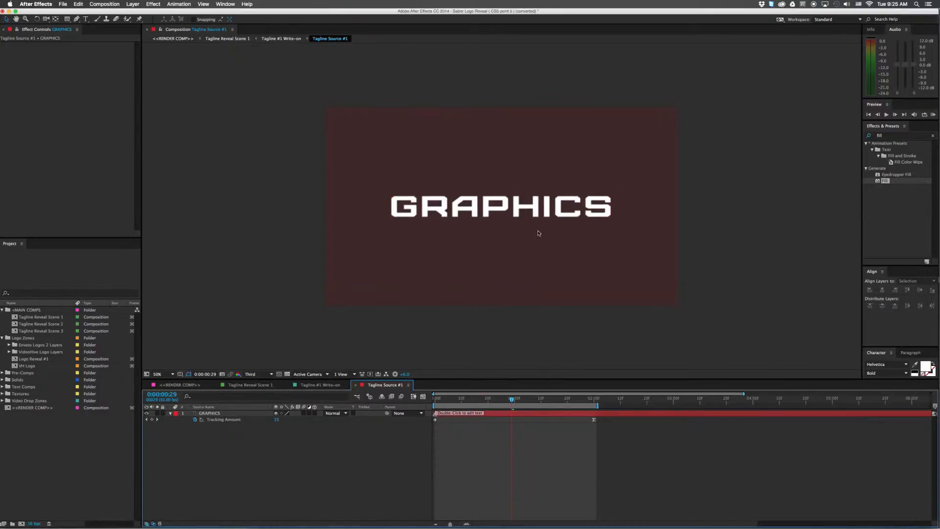
pyautogui.click(540, 204)
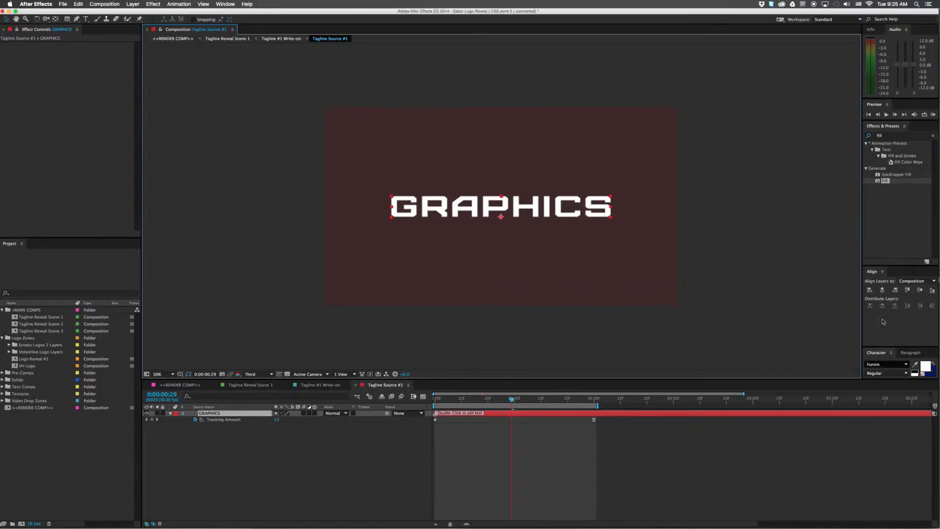
pyautogui.moveTo(883, 267); pyautogui.dragTo(883, 226)
pyautogui.moveTo(880, 347); pyautogui.dragTo(879, 327)
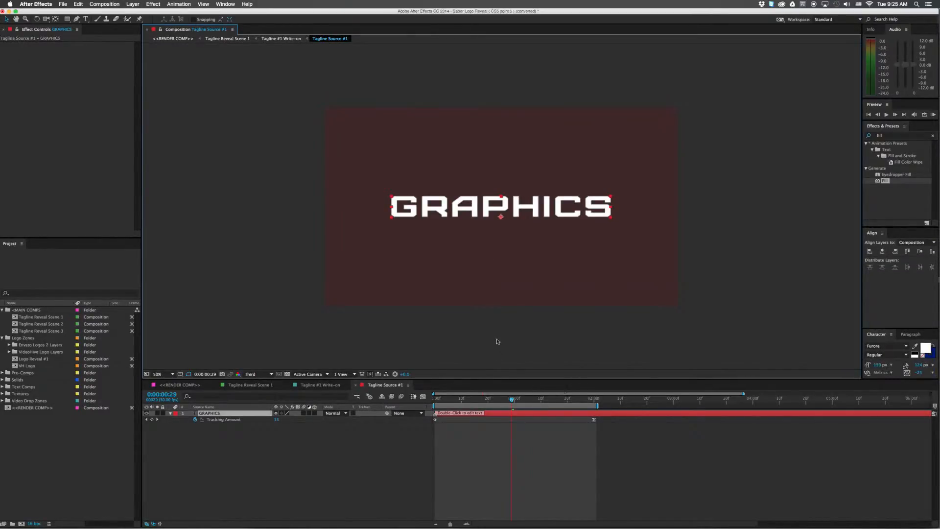
# Show the GRAPHICS layer's Tracking Amount keyframes and scrub from the first frame past the last keyframe to examine the letter-spacing animation
pyautogui.click(216, 415)
pyautogui.press('u')
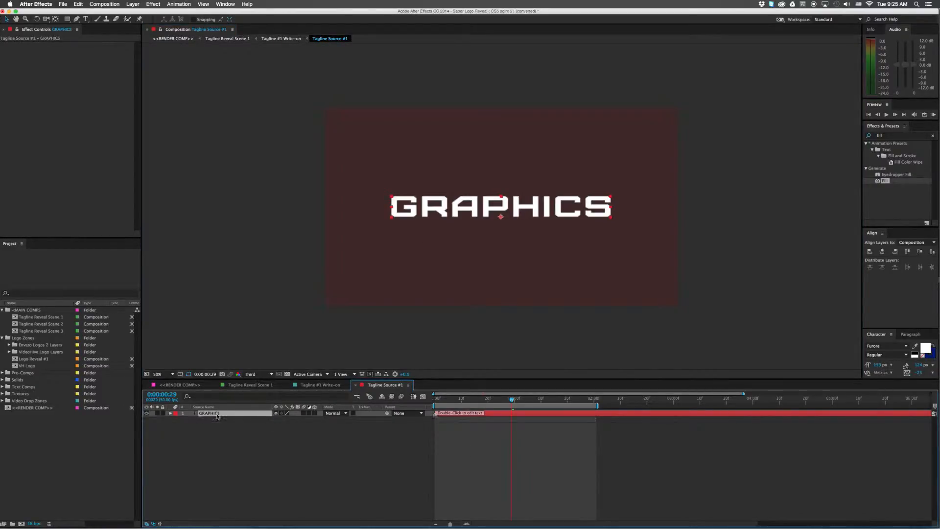
pyautogui.press('u')
pyautogui.press('Home')
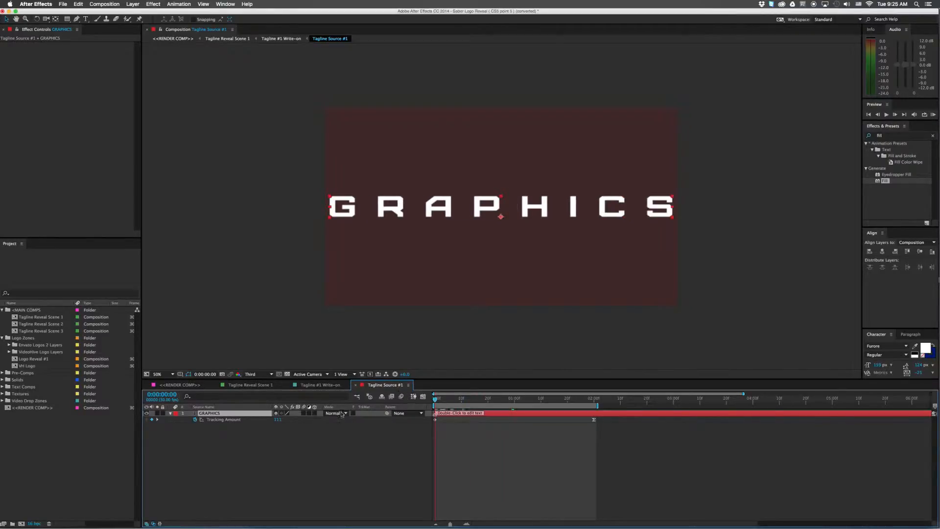
pyautogui.moveTo(444, 398)
pyautogui.mouseDown()
pyautogui.moveTo(594, 400)
pyautogui.moveTo(448, 399)
pyautogui.mouseUp()
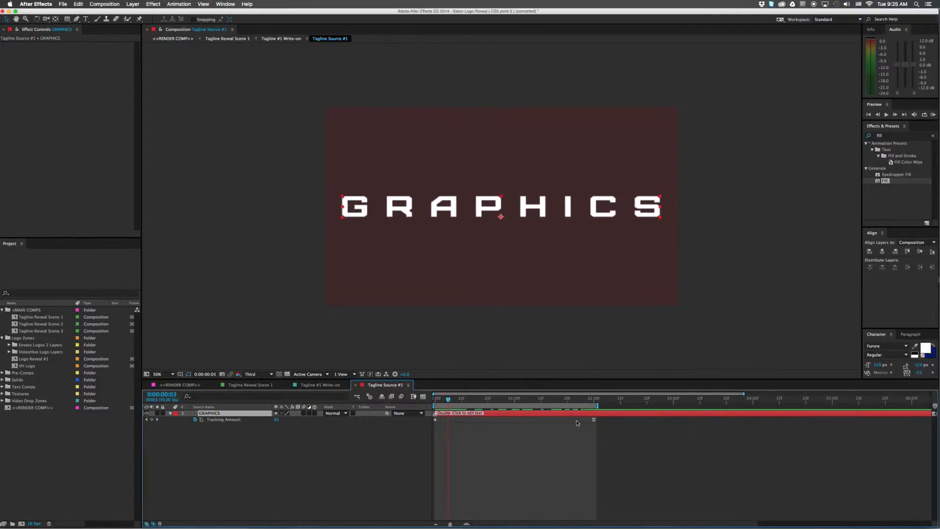
pyautogui.moveTo(541, 398); pyautogui.dragTo(848, 398)
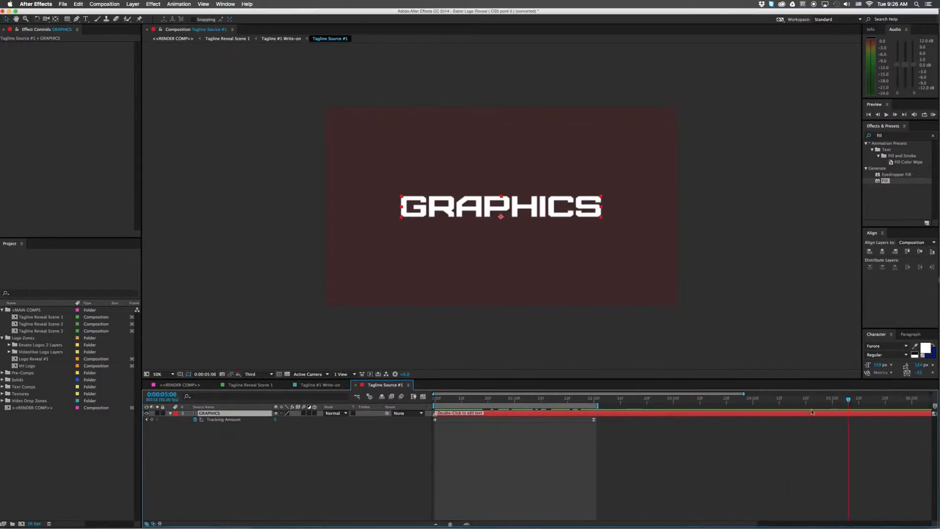
pyautogui.press('-')
pyautogui.moveTo(723, 400); pyautogui.dragTo(555, 398)
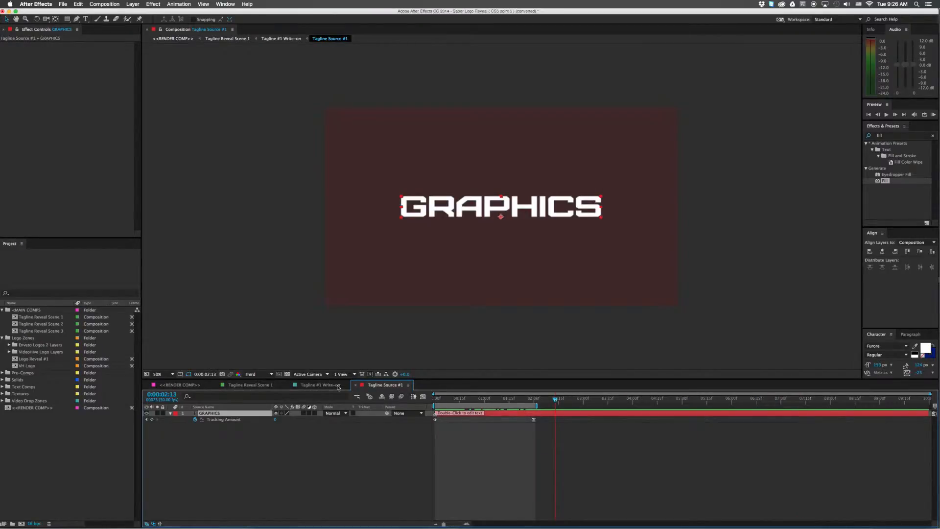
# Return to Tagline #1 Write-on and examine the Saber effect settings of the Rear 2 and outer auto-traced layers
pyautogui.click(320, 385)
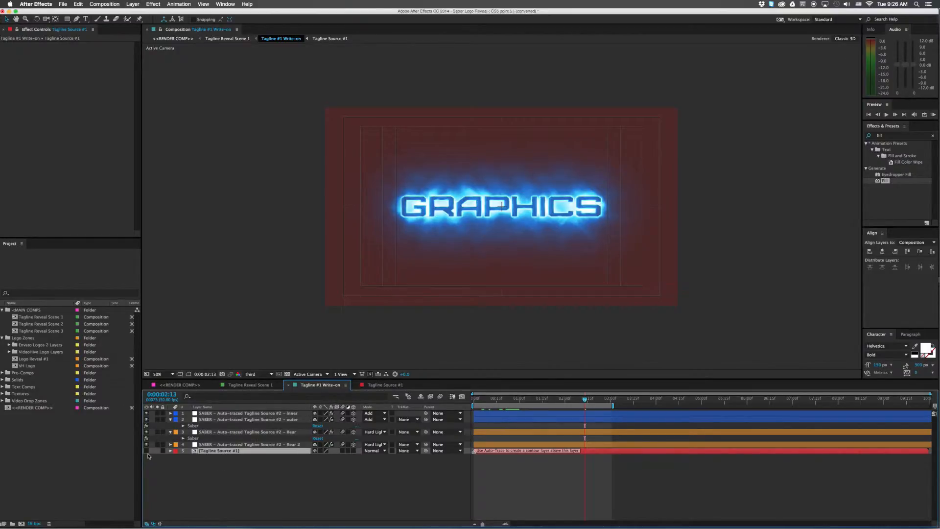
pyautogui.click(210, 445)
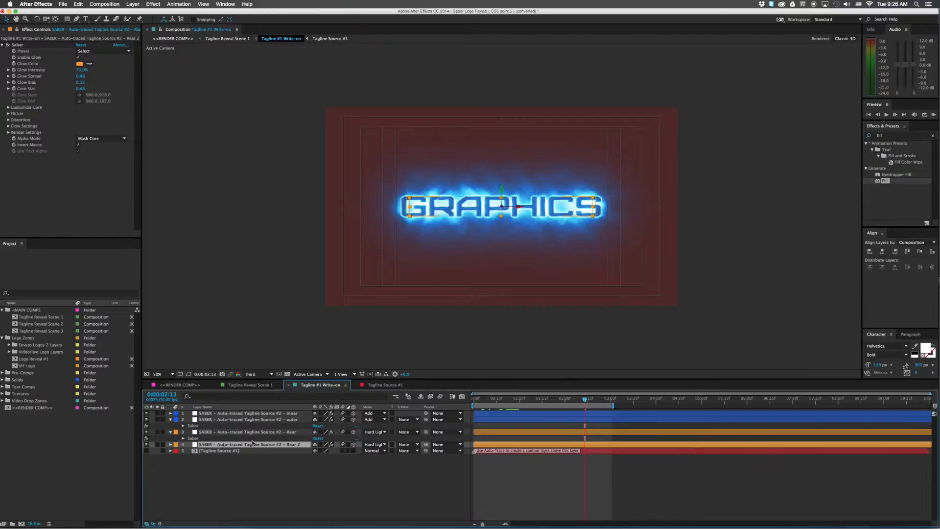
pyautogui.click(267, 419)
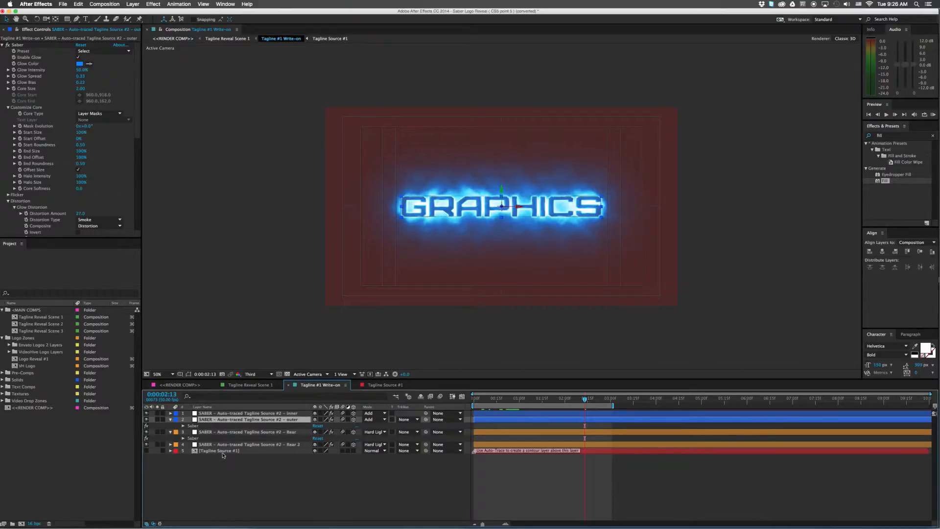
# Make the Tagline Source #1 layer visible, solo it, and move the playhead back to about 0:00:01:27
pyautogui.click(146, 450)
pyautogui.click(157, 451)
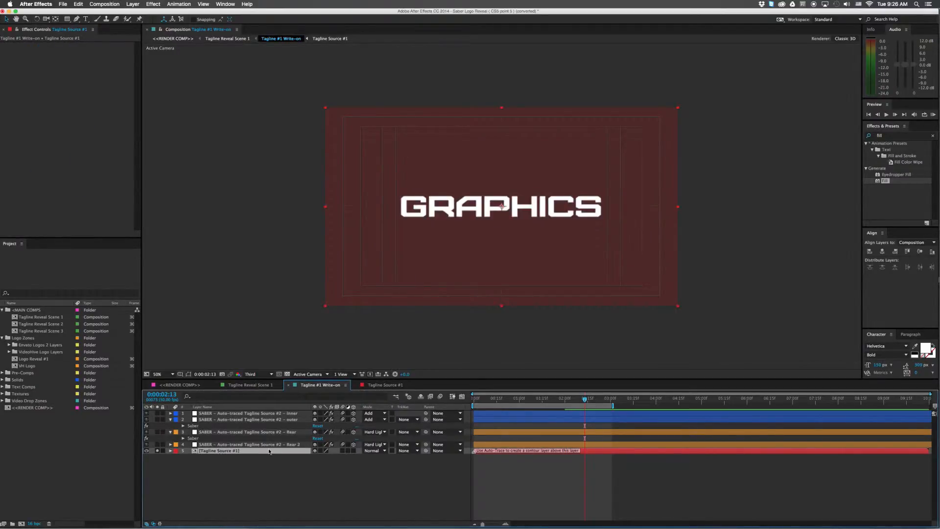
pyautogui.moveTo(563, 399)
pyautogui.mouseDown()
pyautogui.moveTo(580, 398)
pyautogui.moveTo(559, 398)
pyautogui.mouseUp()
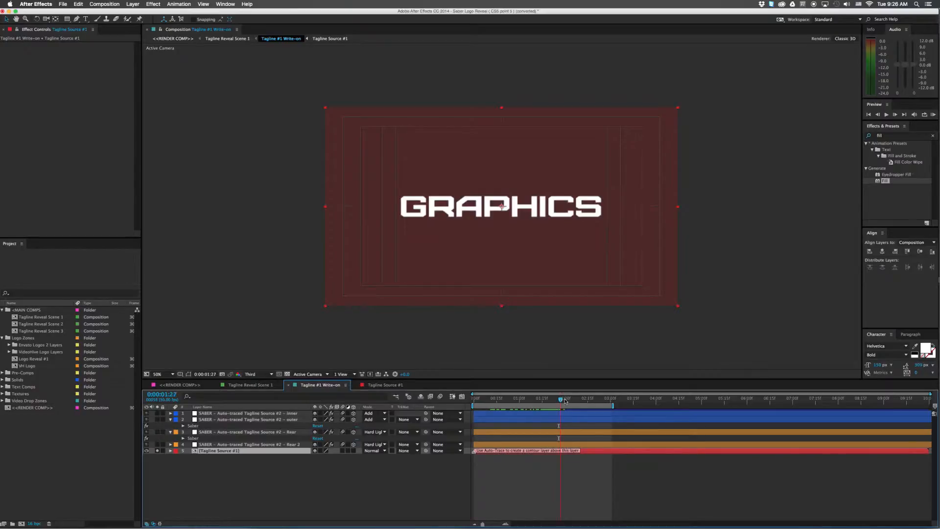
# Open the Tagline Source #1 composition and replace the GRAPHICS text with SOMETHING
pyautogui.moveTo(565, 398)
pyautogui.mouseDown()
pyautogui.moveTo(497, 400)
pyautogui.moveTo(576, 396)
pyautogui.mouseUp()
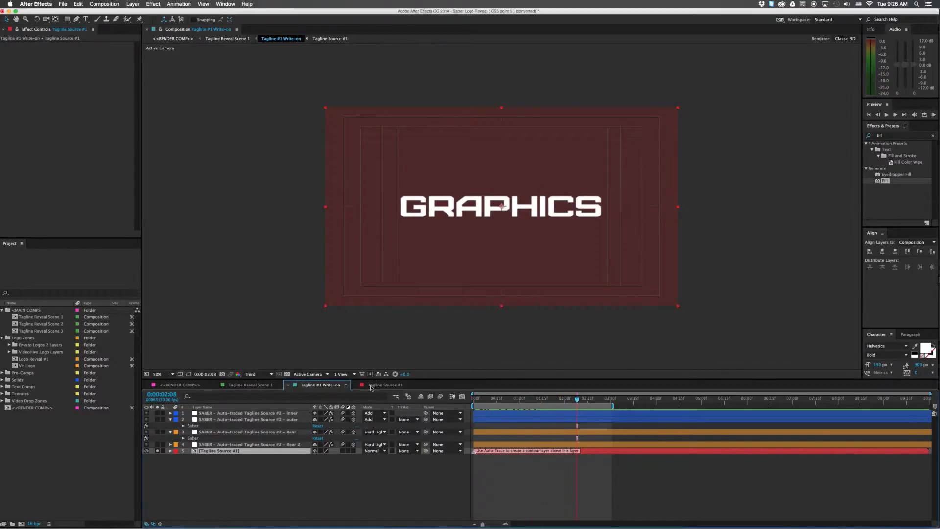
pyautogui.doubleClick(272, 450)
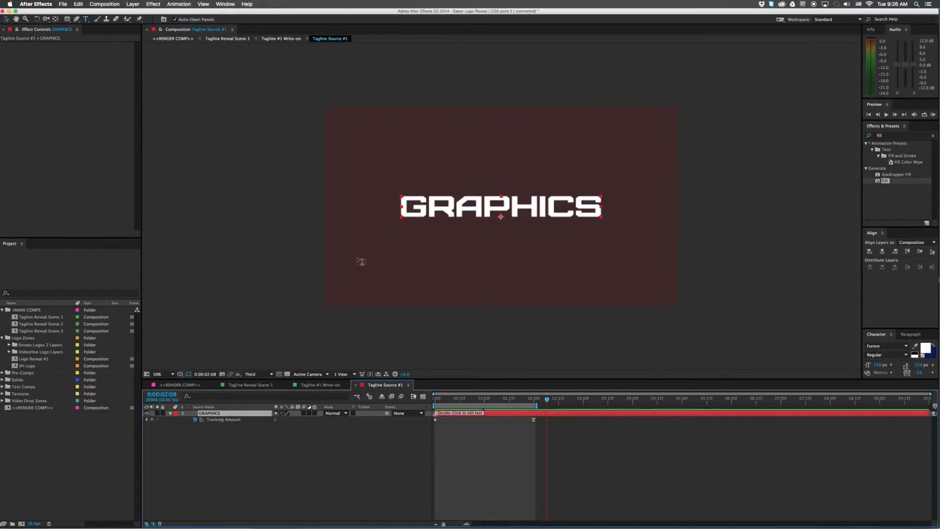
pyautogui.doubleClick(522, 211)
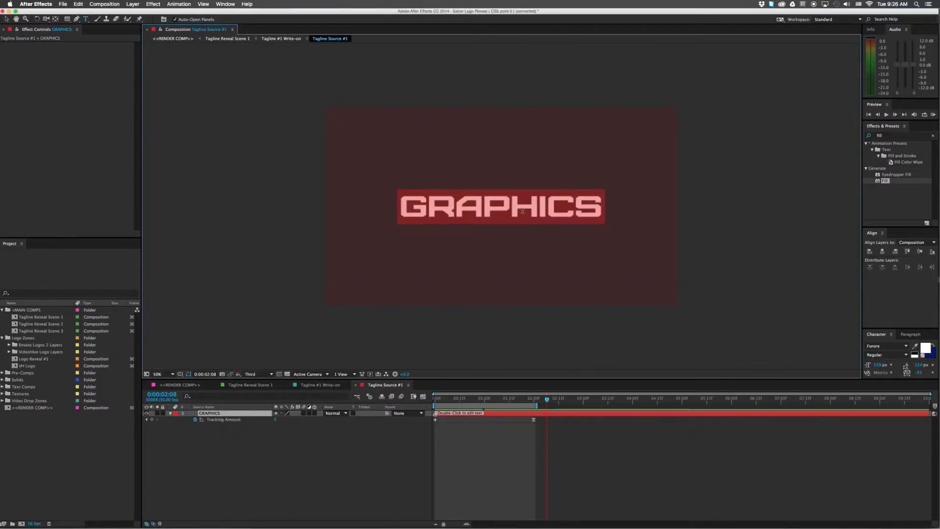
pyautogui.write('SOMETHING')
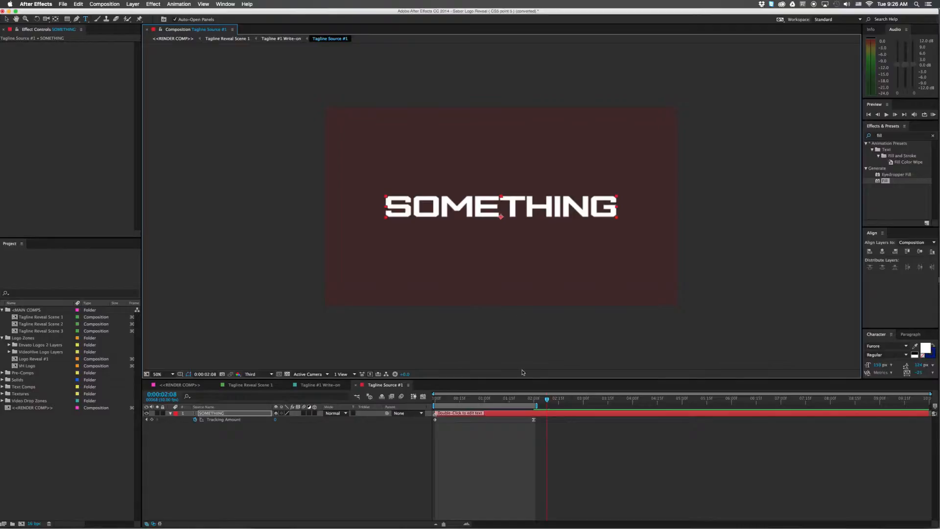
# Scrub through the new tagline, return to Tagline #1 Write-on, and move the playhead to about 0:00:02:02
pyautogui.moveTo(514, 398); pyautogui.dragTo(427, 400)
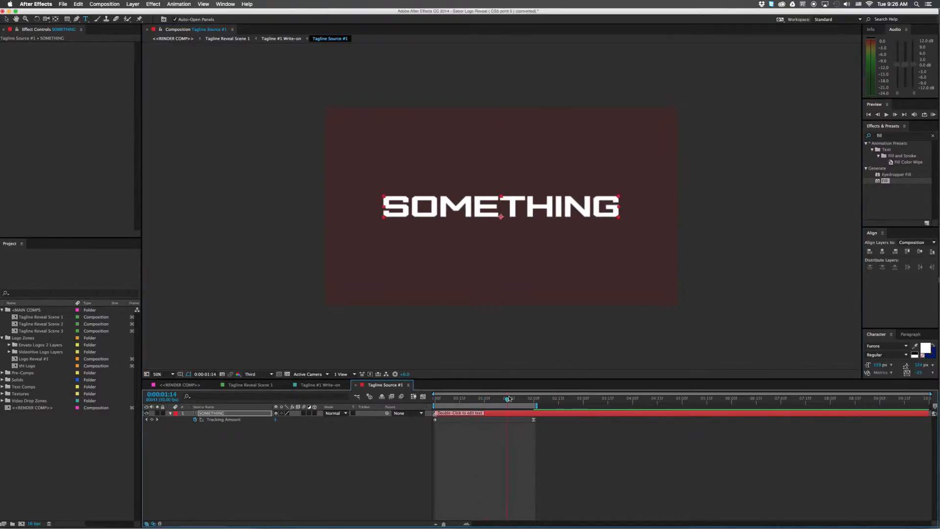
pyautogui.click(321, 384)
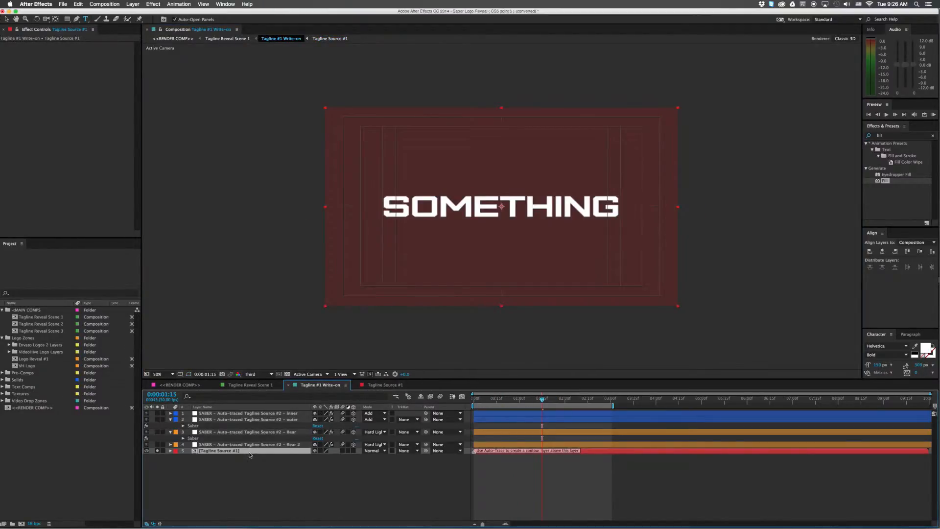
pyautogui.moveTo(542, 400)
pyautogui.mouseDown()
pyautogui.moveTo(520, 400)
pyautogui.moveTo(553, 402)
pyautogui.mouseUp()
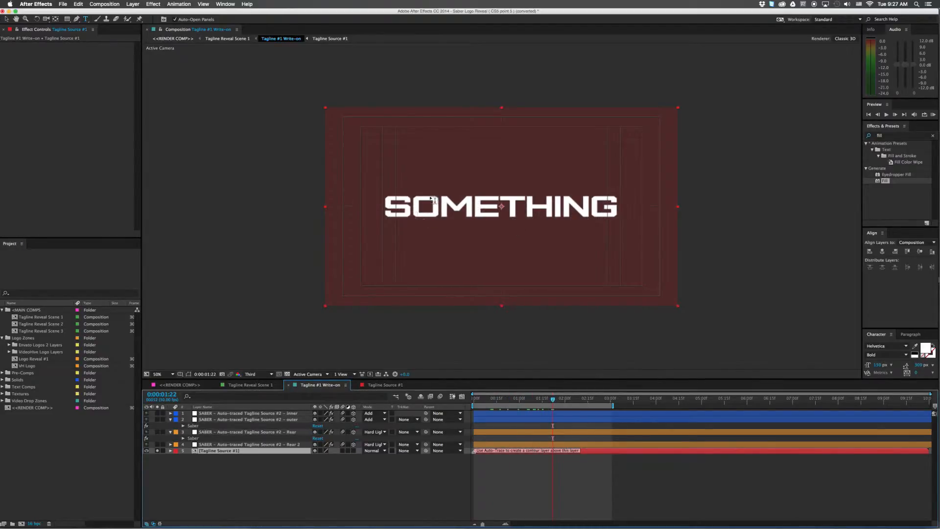
pyautogui.moveTo(552, 398)
pyautogui.mouseDown()
pyautogui.moveTo(482, 399)
pyautogui.moveTo(568, 398)
pyautogui.mouseUp()
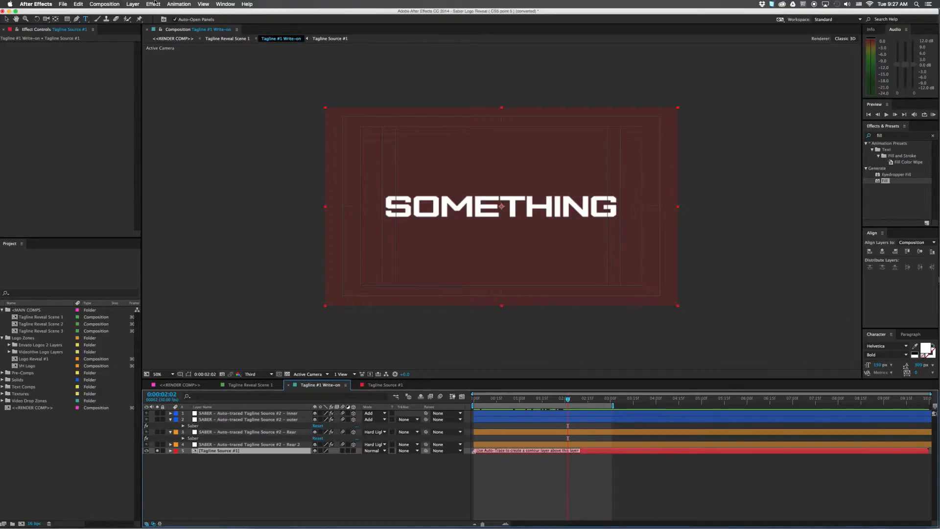
# Auto-trace the Tagline Source #1 layer over the work area, using the Alpha channel and applying the result to a new layer
pyautogui.click(139, 4)
pyautogui.click(137, 3)
pyautogui.click(136, 3)
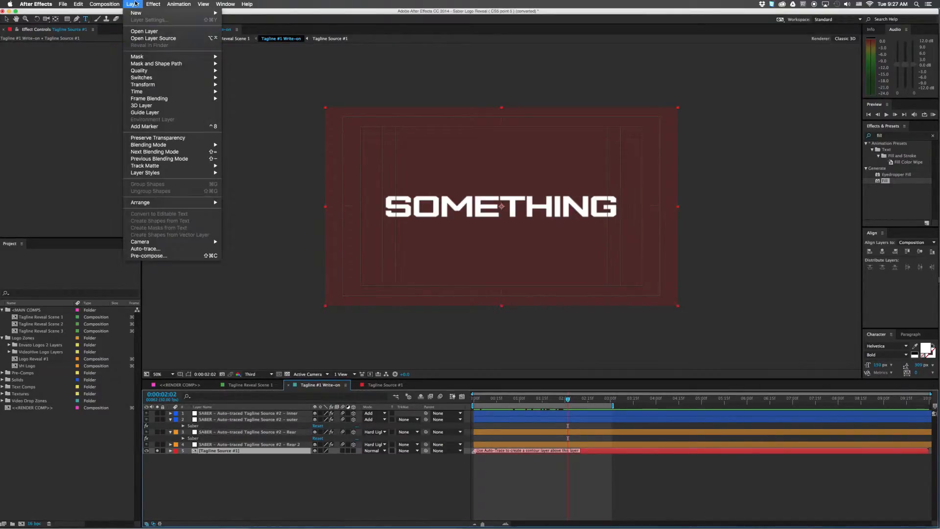
pyautogui.click(158, 250)
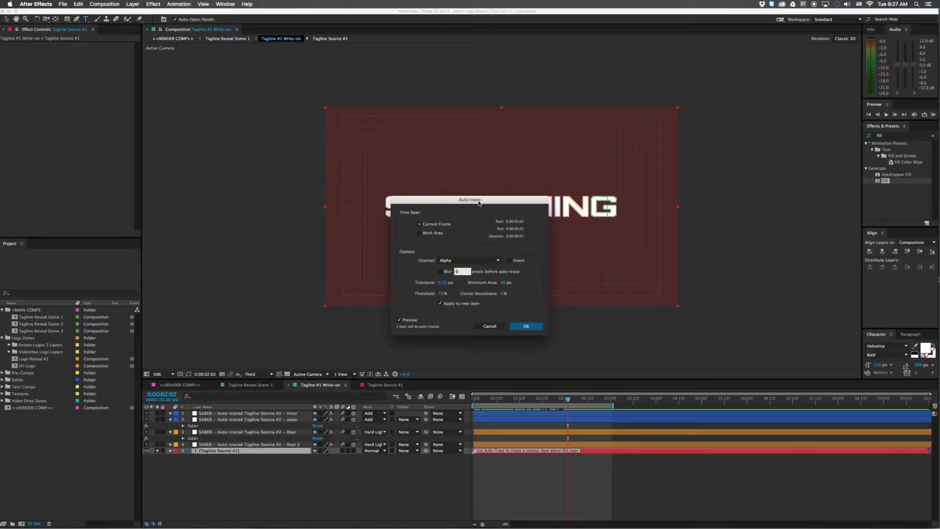
pyautogui.moveTo(479, 203); pyautogui.dragTo(304, 204)
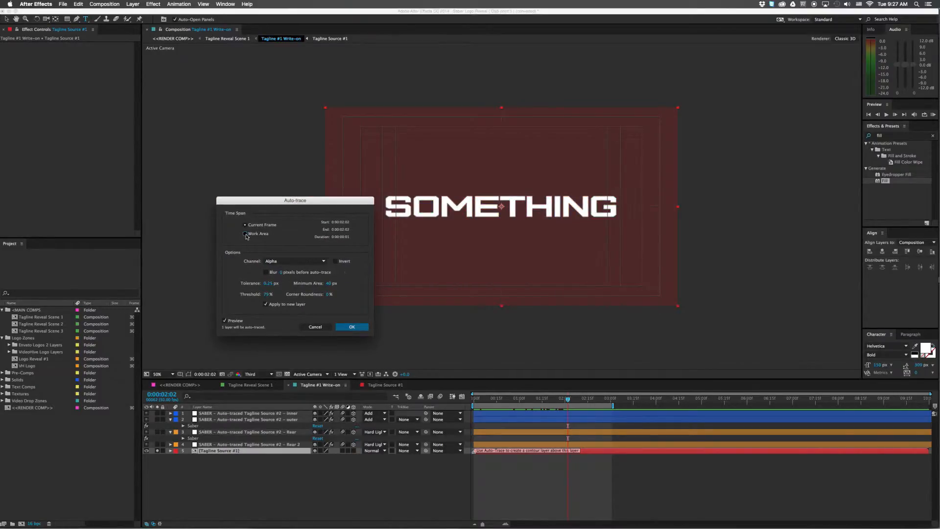
pyautogui.click(245, 234)
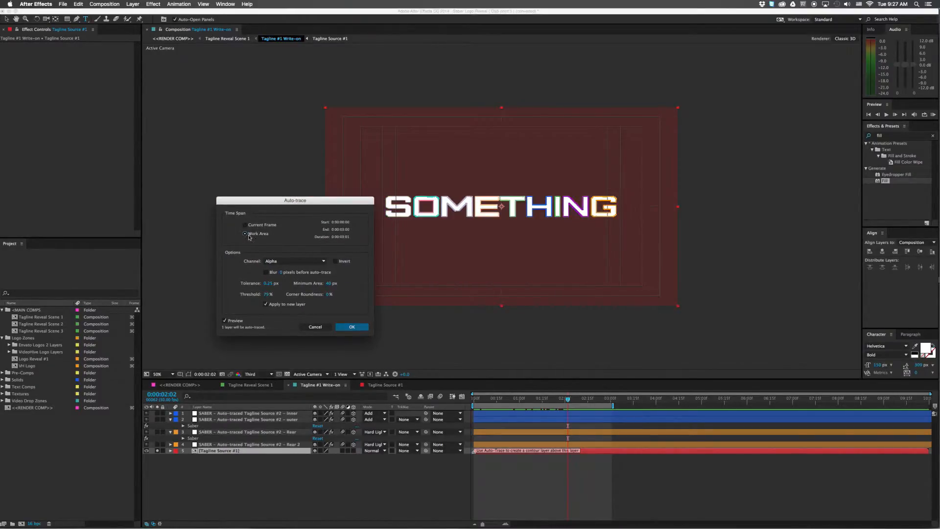
pyautogui.moveTo(274, 200); pyautogui.dragTo(246, 194)
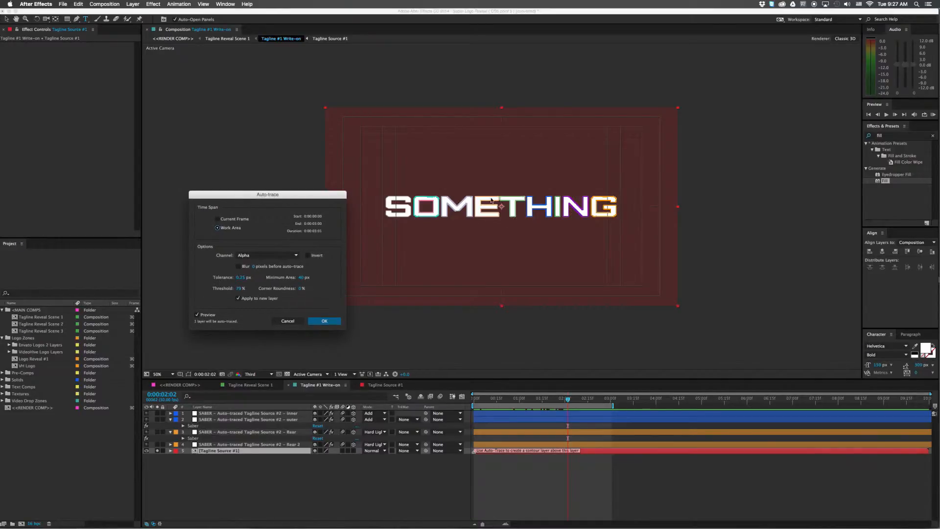
pyautogui.click(276, 254)
pyautogui.click(274, 249)
pyautogui.click(317, 321)
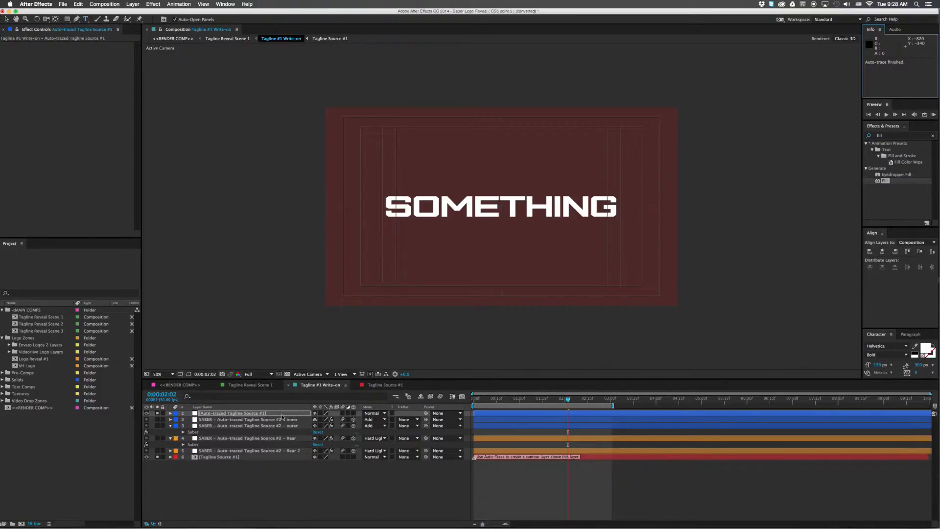
# Change the label colour of the new auto-traced layer to Fuchsia
pyautogui.click(198, 414)
pyautogui.click(176, 414)
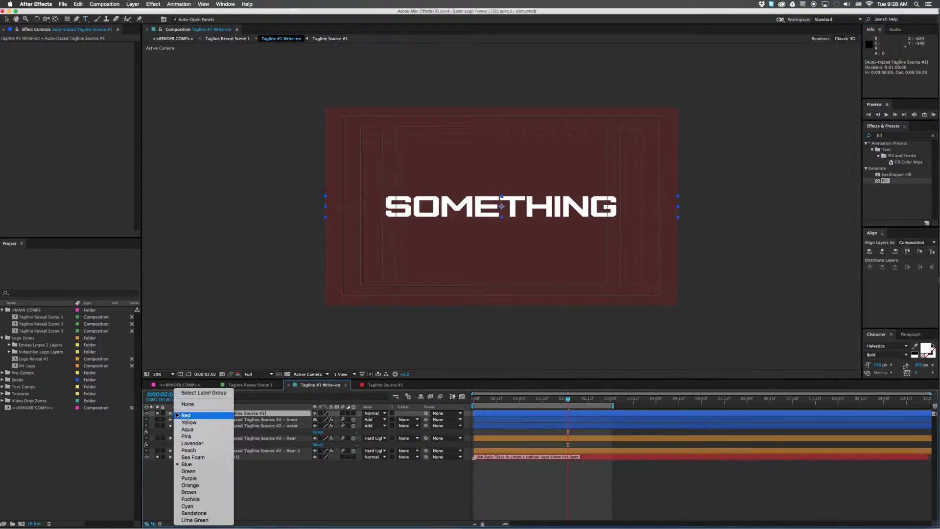
pyautogui.click(185, 500)
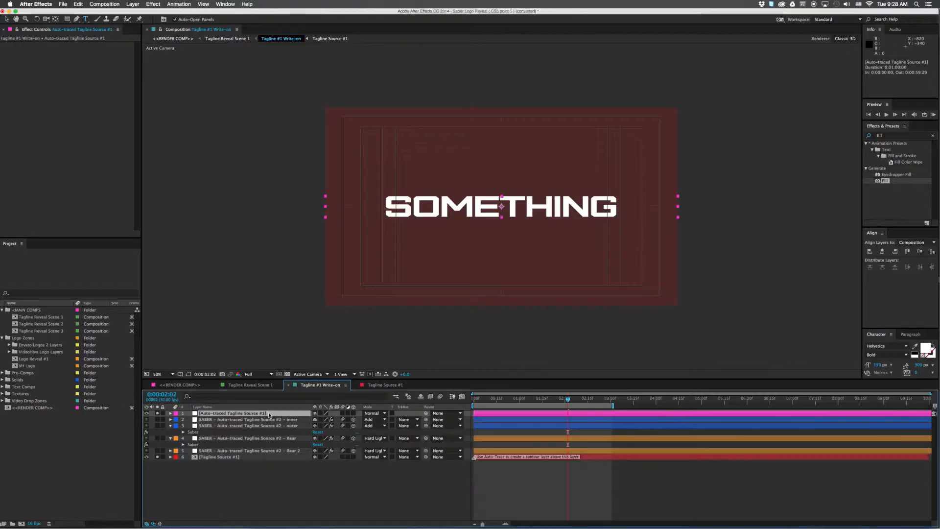
# Rename the new auto-traced layer SABER - Auto-traced Tagline Source #1 - inner, reusing the name of the existing inner layer
pyautogui.click(230, 420)
pyautogui.press('Return')
pyautogui.press('super+c')
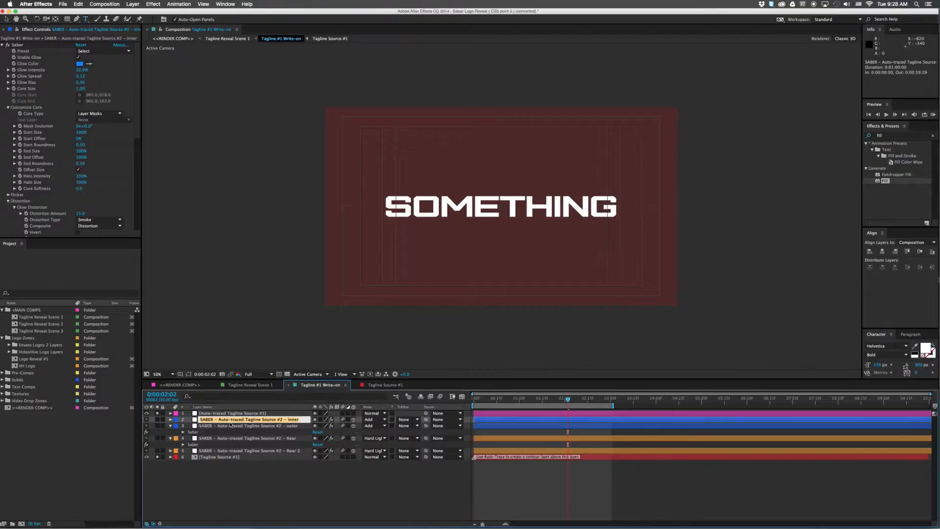
pyautogui.click(238, 414)
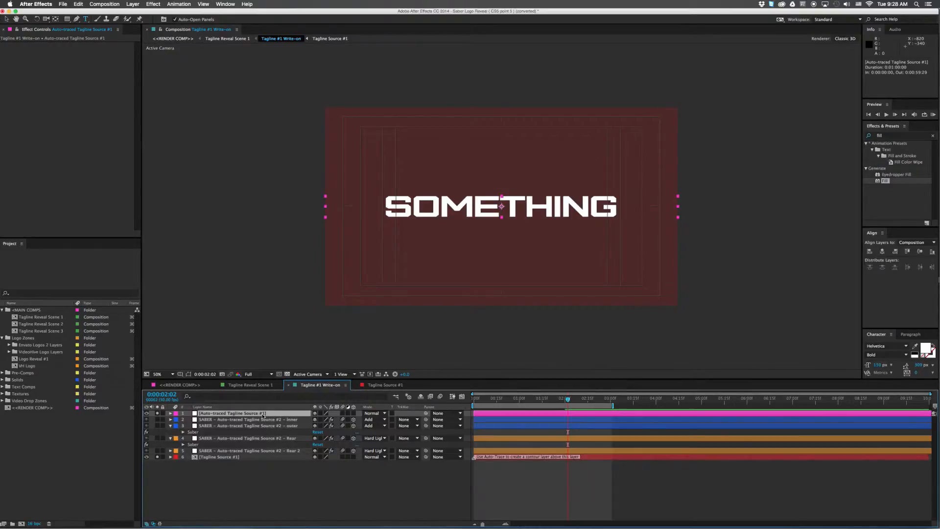
pyautogui.press('Return')
pyautogui.press('super+v')
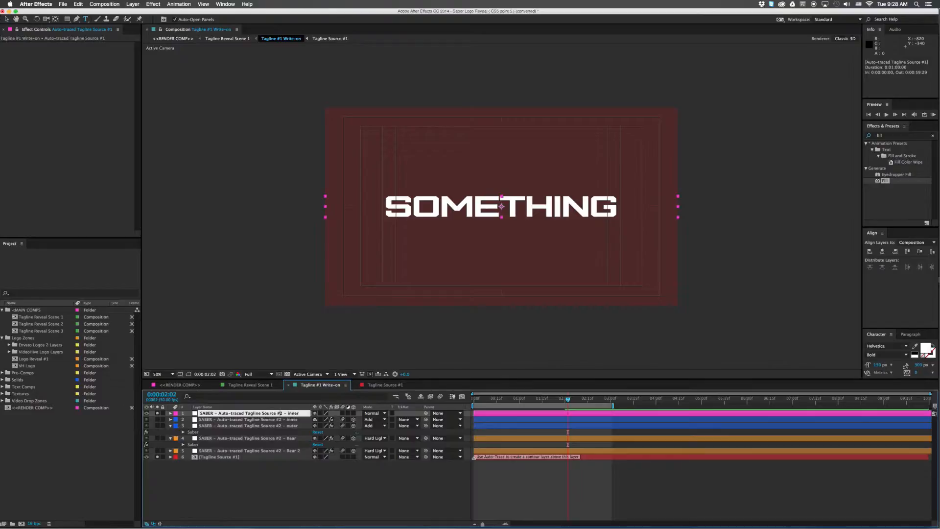
pyautogui.press('Return')
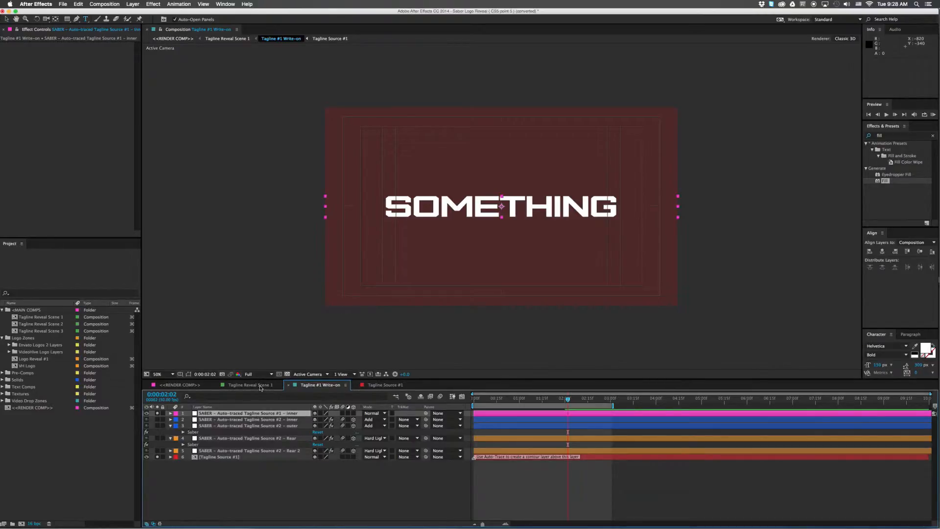
# Examine the animated Mask Path keyframes of the Tagline Source #1 inner layer at several times, then collapse its properties
pyautogui.moveTo(260, 378); pyautogui.dragTo(262, 266)
pyautogui.press('u')
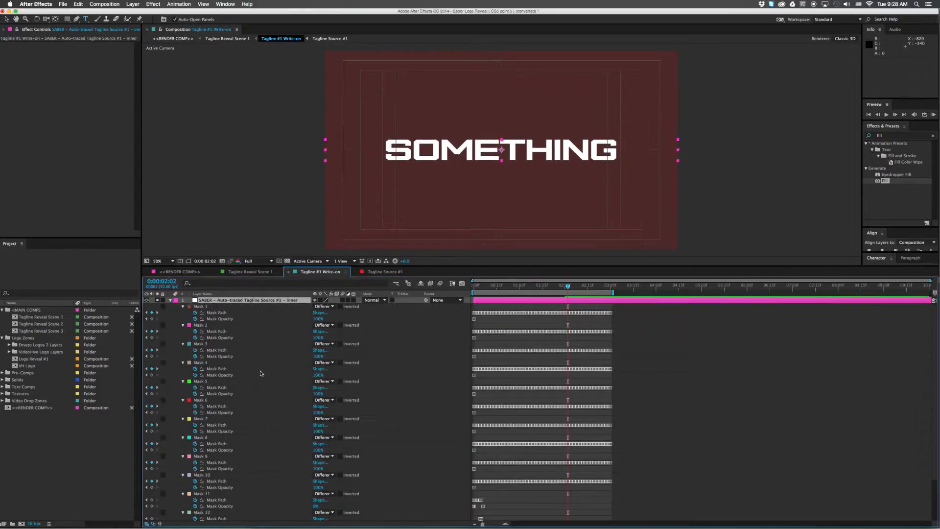
pyautogui.scroll(-3, 259, 373)
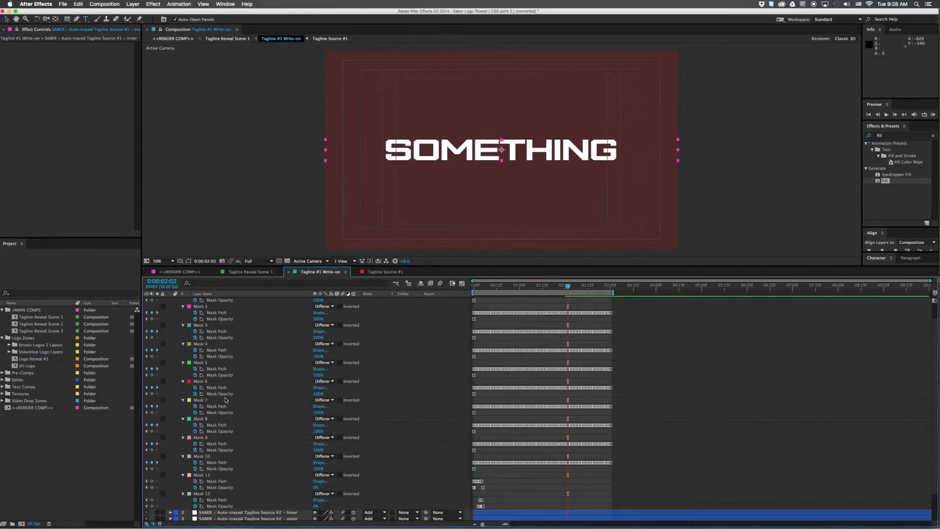
pyautogui.moveTo(485, 287)
pyautogui.mouseDown()
pyautogui.moveTo(474, 288)
pyautogui.moveTo(500, 285)
pyautogui.mouseUp()
pyautogui.click(225, 325)
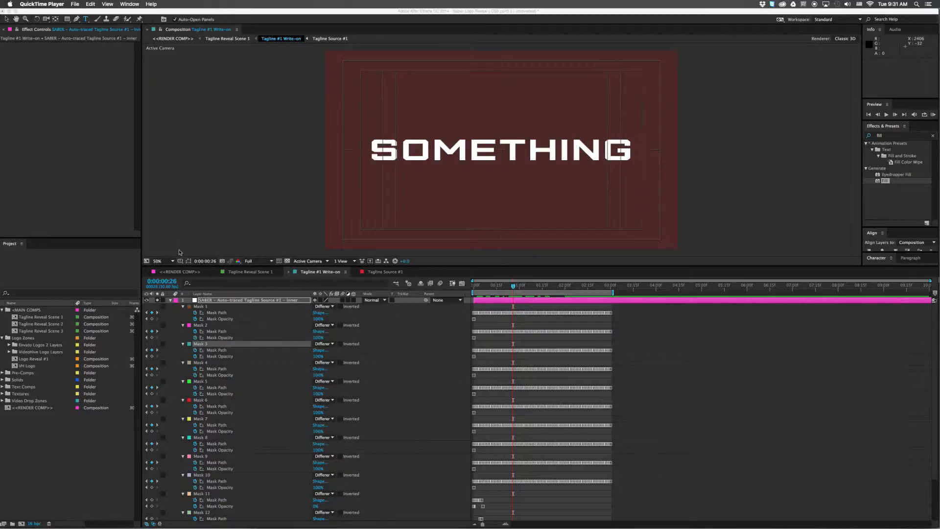
pyautogui.click(509, 293)
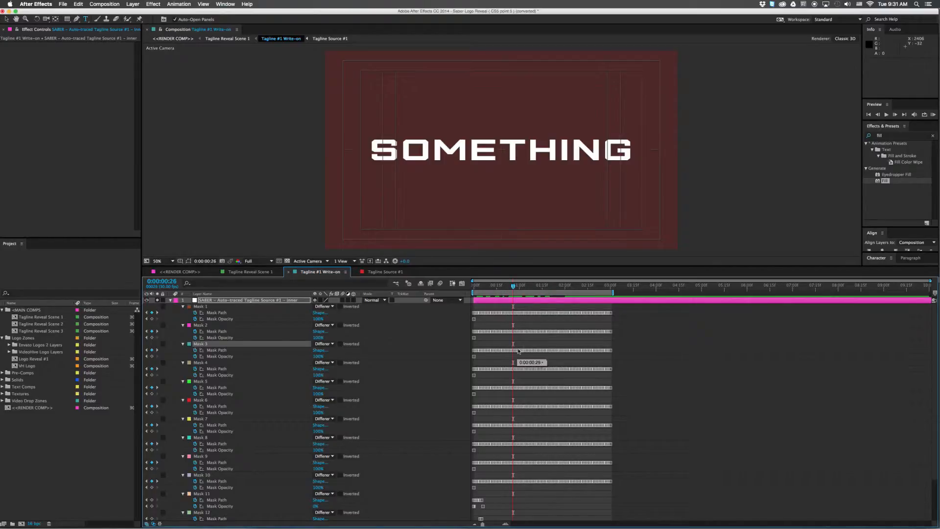
pyautogui.press('space')
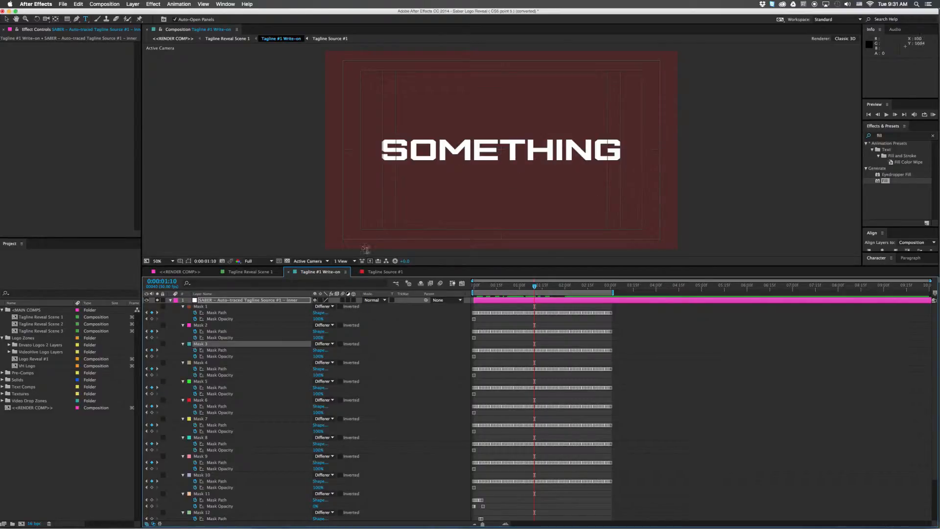
pyautogui.click(171, 300)
pyautogui.click(200, 300)
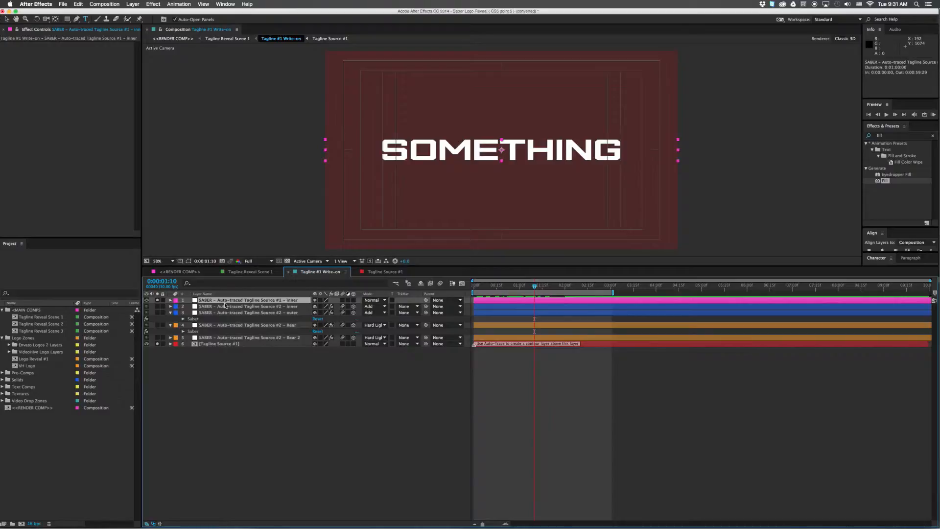
# Review the Saber effect on each of the old auto-traced layers, ending with the effect on Rear 2
pyautogui.click(206, 338)
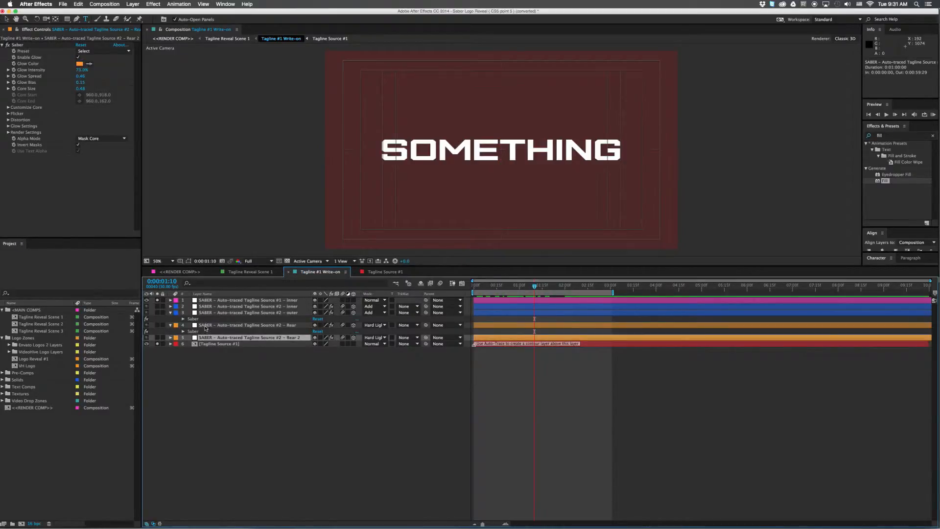
pyautogui.click(205, 326)
pyautogui.click(205, 313)
pyautogui.click(206, 307)
pyautogui.click(207, 338)
pyautogui.click(19, 45)
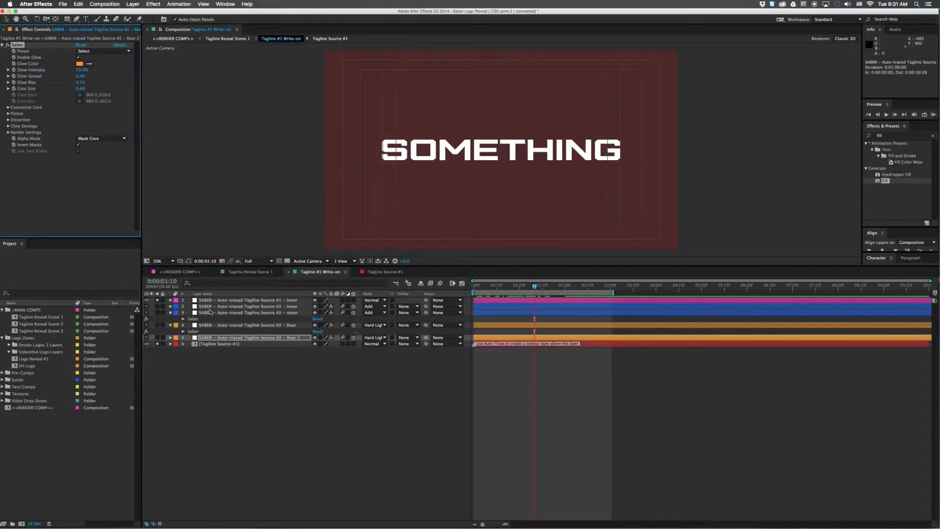
# Copy the Saber effect from Rear 2 onto the Tagline Source #1 inner layer and scrub near the start to check the glow
pyautogui.click(210, 338)
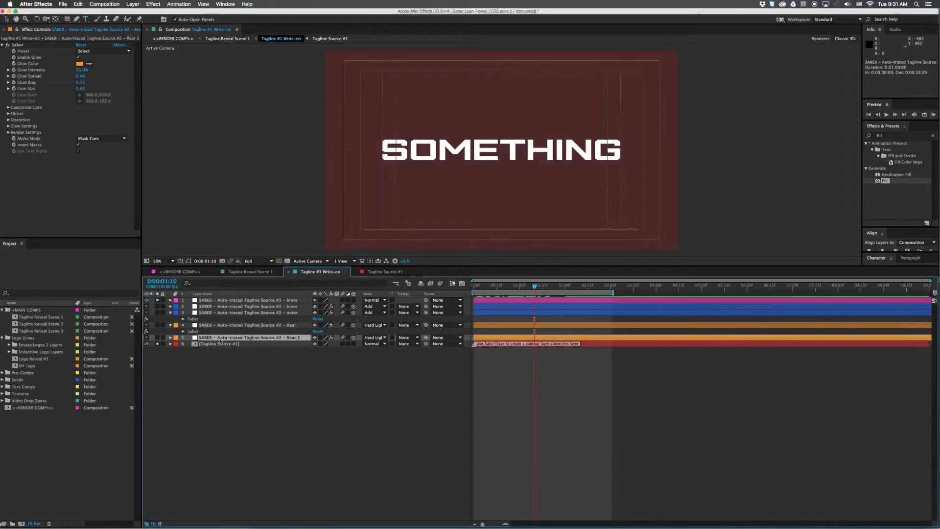
pyautogui.press('e')
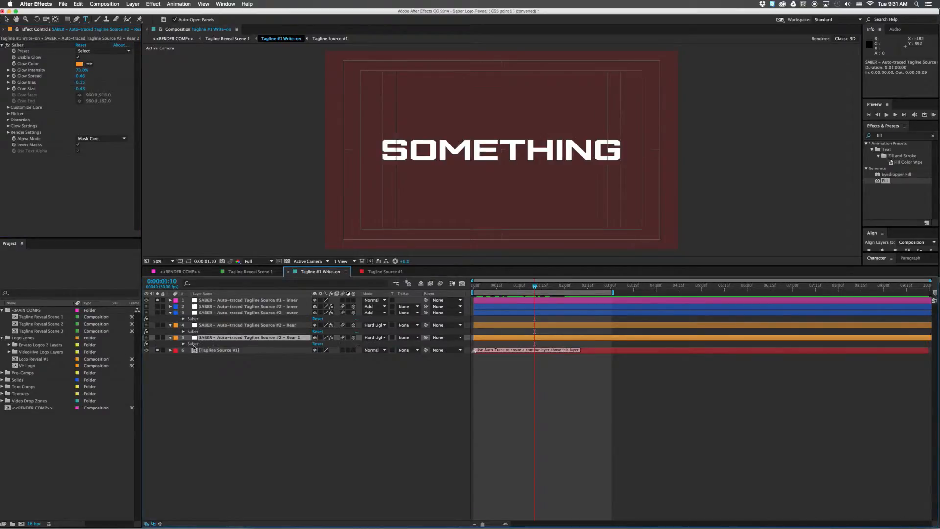
pyautogui.click(197, 344)
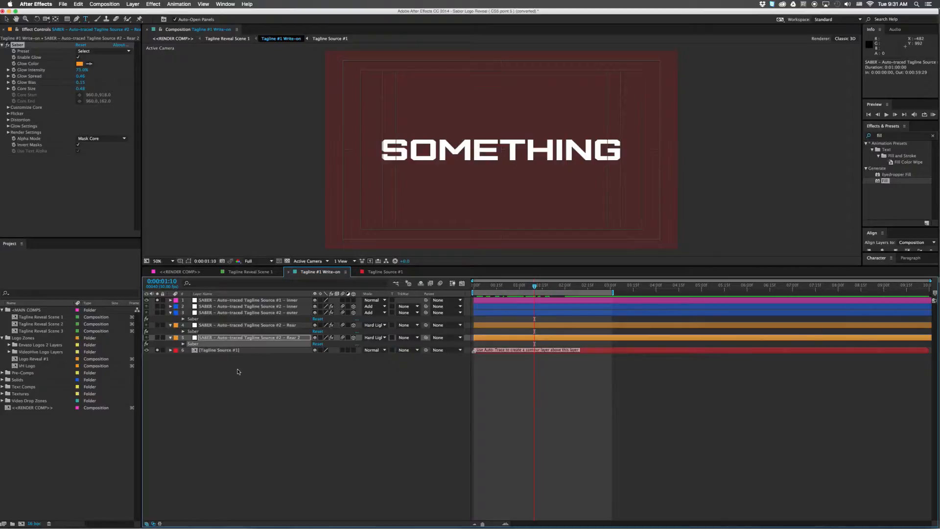
pyautogui.click(237, 300)
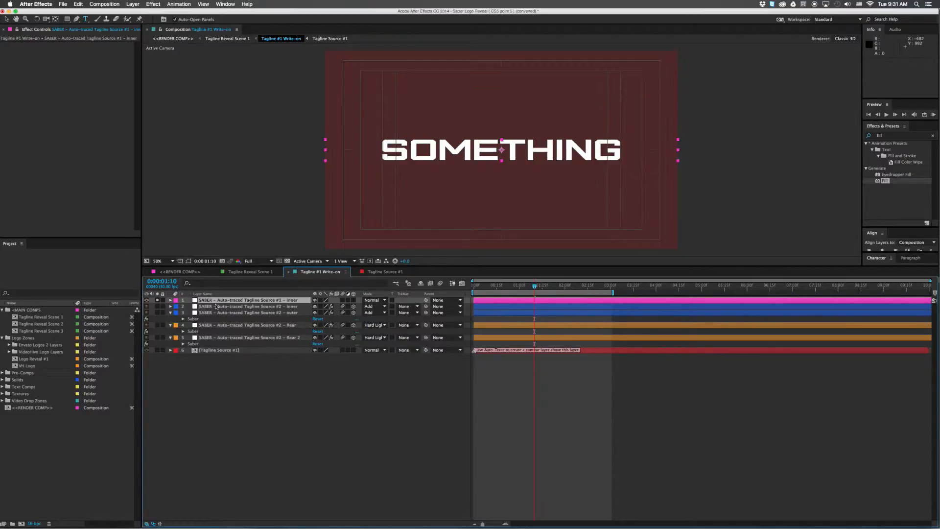
pyautogui.press('super+v')
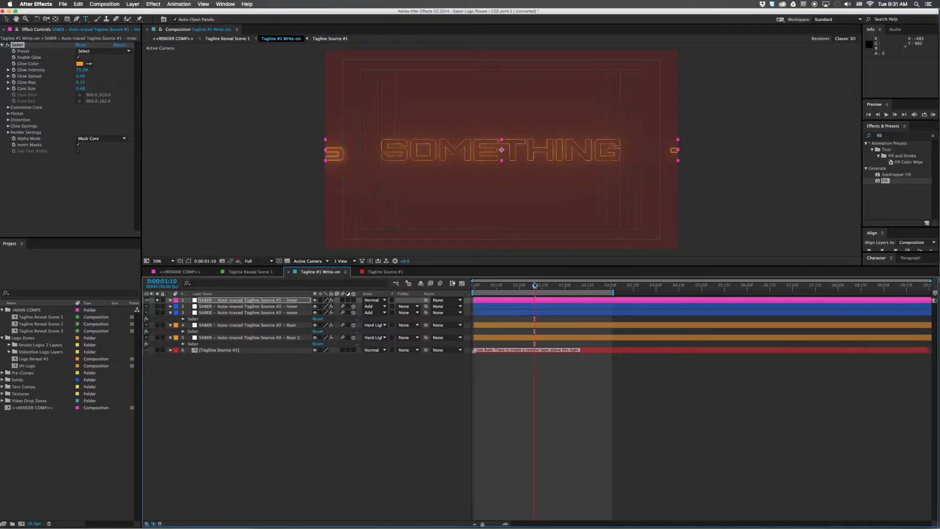
pyautogui.click(480, 288)
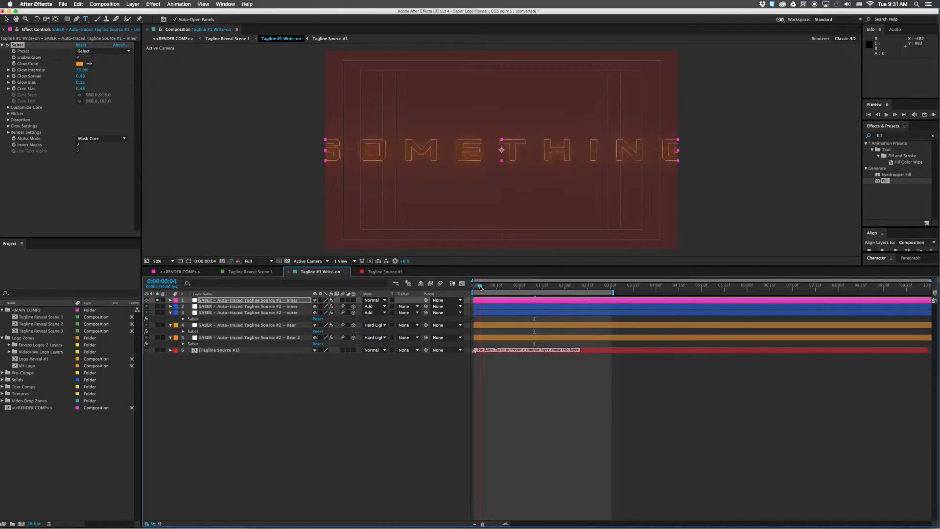
pyautogui.moveTo(480, 288); pyautogui.dragTo(502, 287)
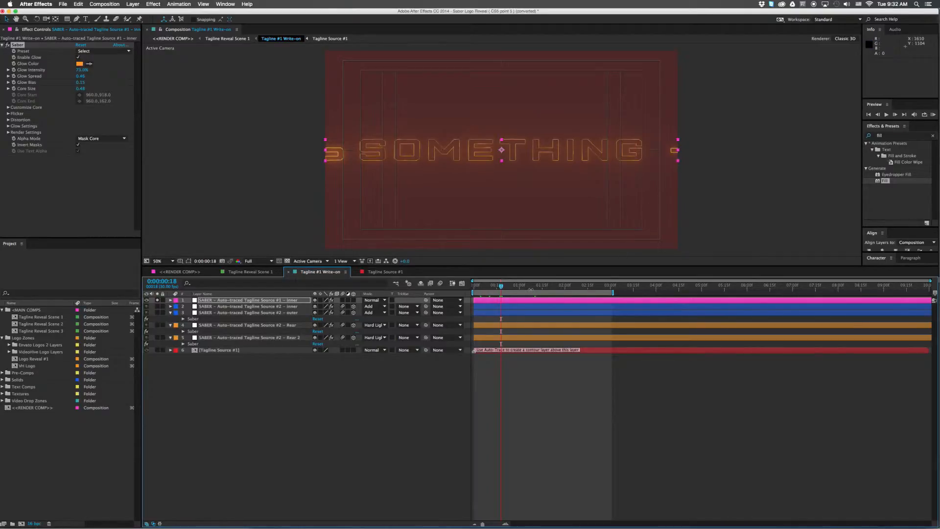
# Examine the mask outlines of the Tagline Source #1 inner layer, checking Mask 11, Mask 12 and their Mask Path keyframes
pyautogui.press('m')
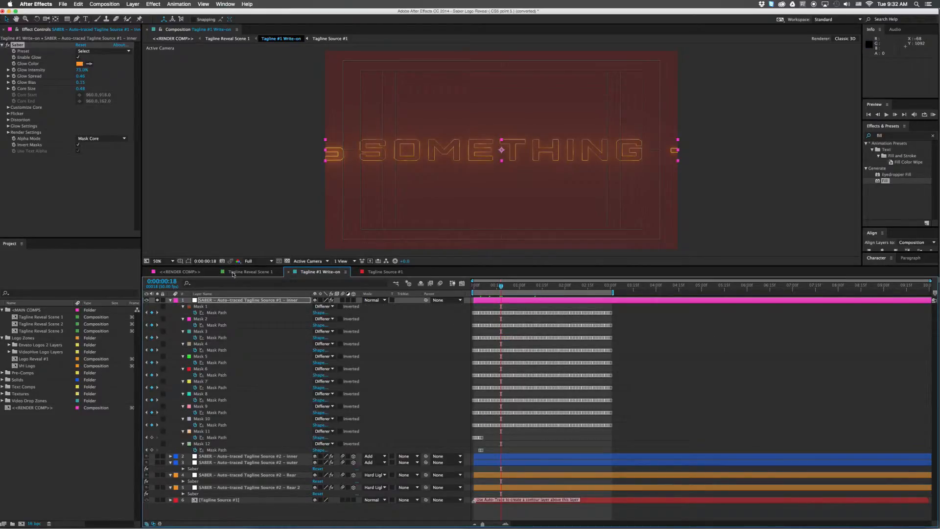
pyautogui.click(188, 261)
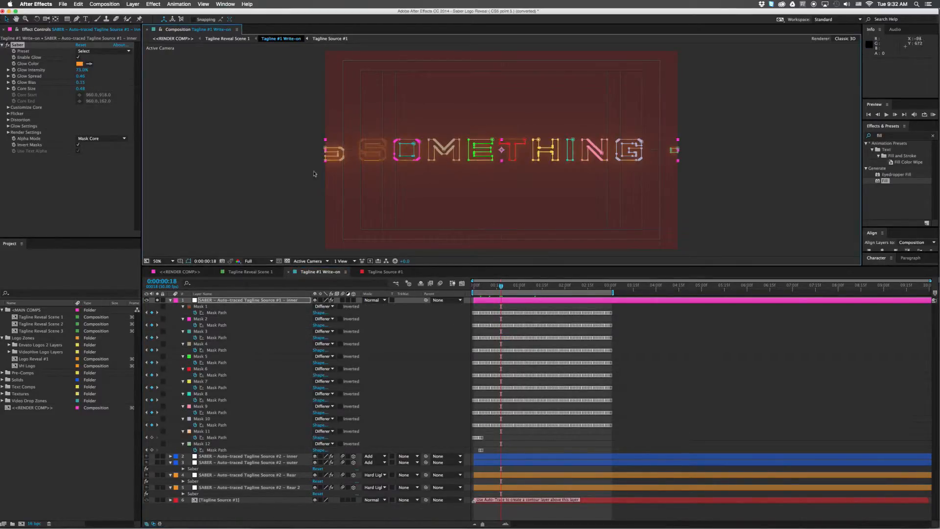
pyautogui.click(327, 152)
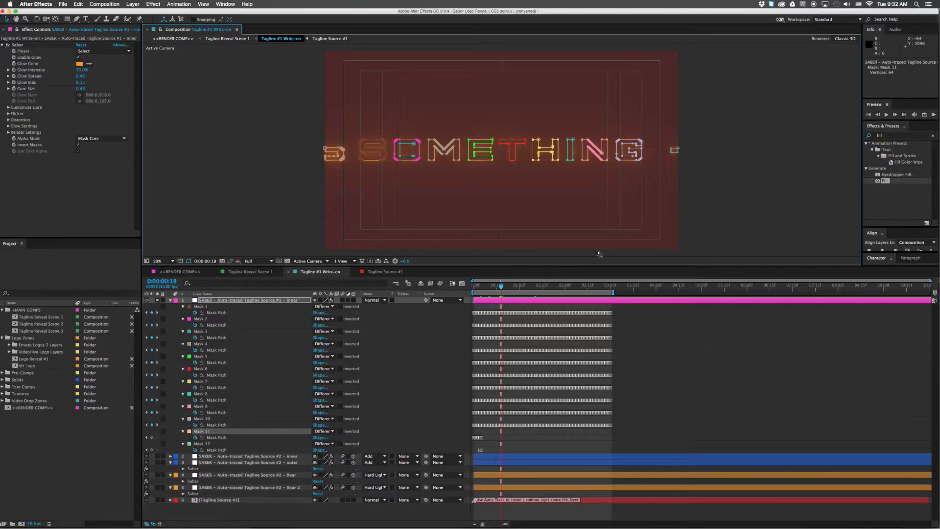
pyautogui.click(672, 152)
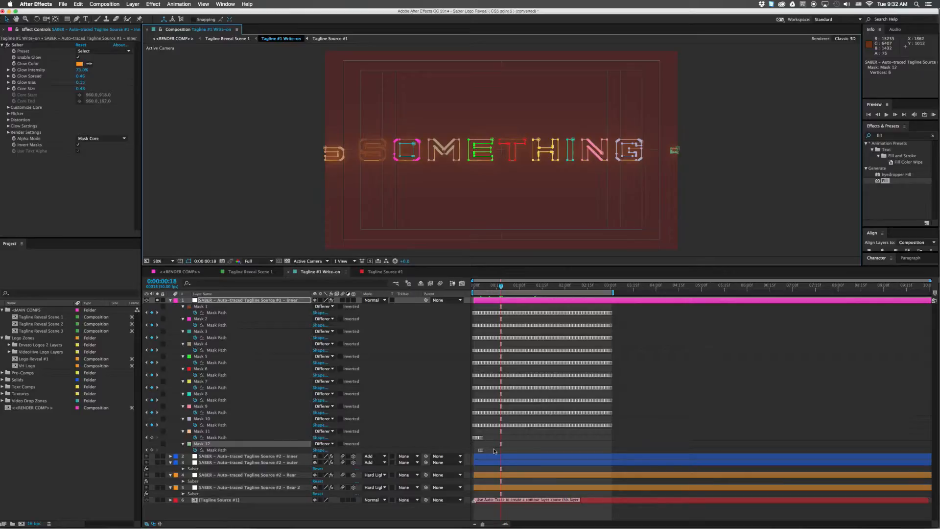
pyautogui.moveTo(486, 434); pyautogui.dragTo(454, 450)
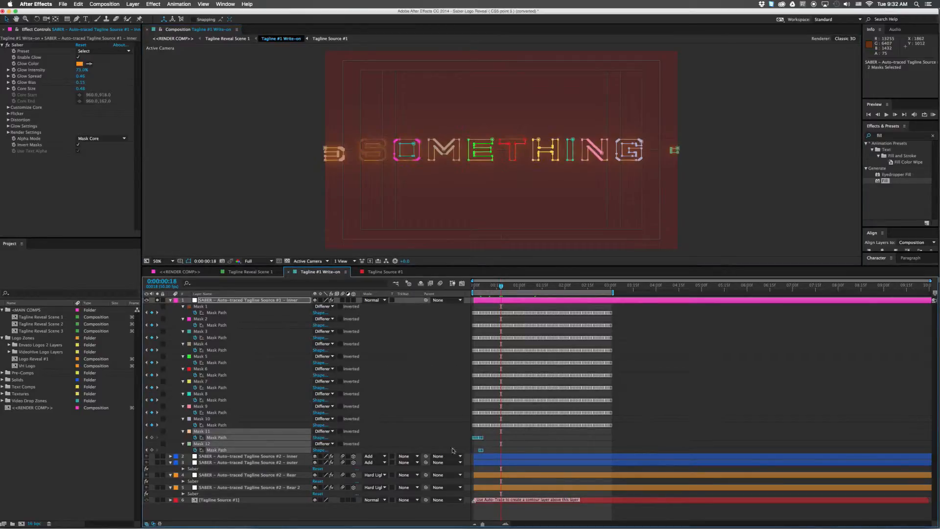
pyautogui.click(650, 374)
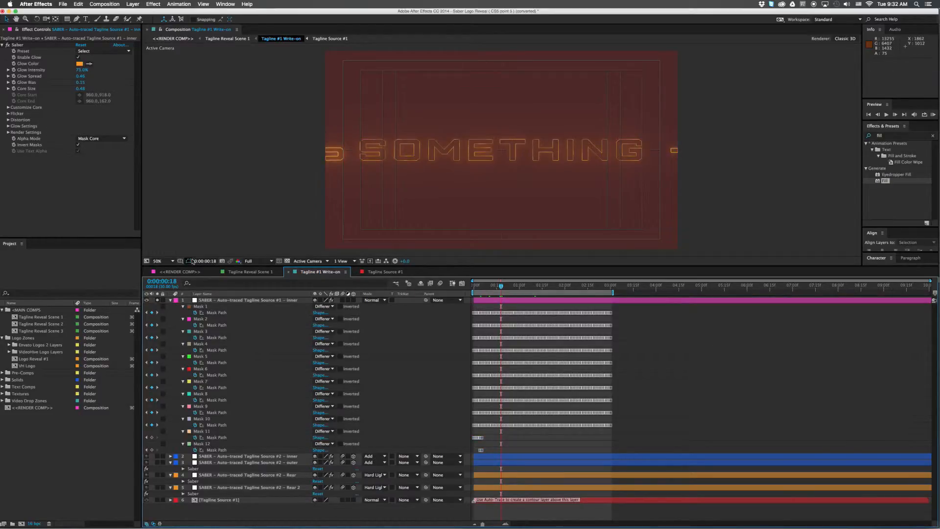
# Set the composition preview resolution to Half, then move to 0:00:00:21 and collapse the inner layer's masks
pyautogui.click(257, 261)
pyautogui.click(254, 275)
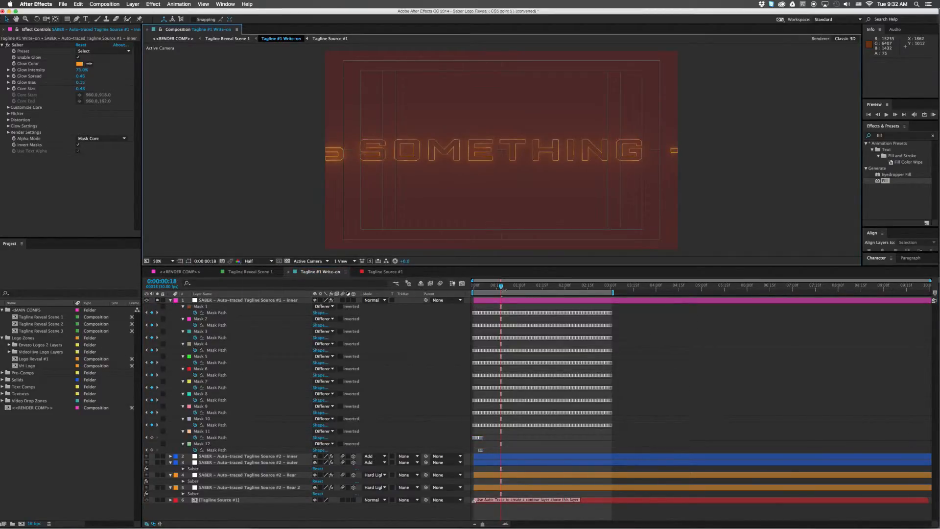
pyautogui.moveTo(504, 288)
pyautogui.mouseDown()
pyautogui.moveTo(517, 287)
pyautogui.moveTo(506, 288)
pyautogui.mouseUp()
pyautogui.click(170, 300)
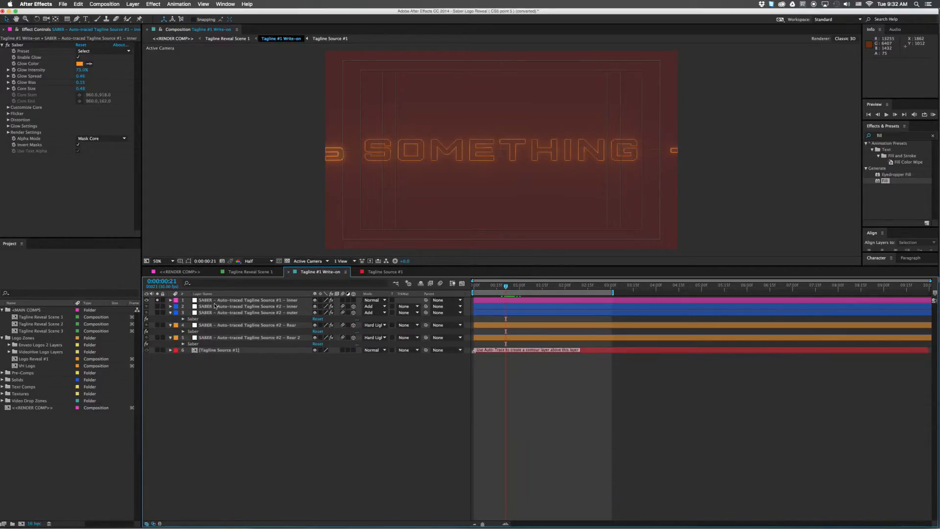
# Rename the Tagline Source #1 inner layer as SABER - Auto-traced Tagline Source #1 - Rear 2
pyautogui.click(215, 300)
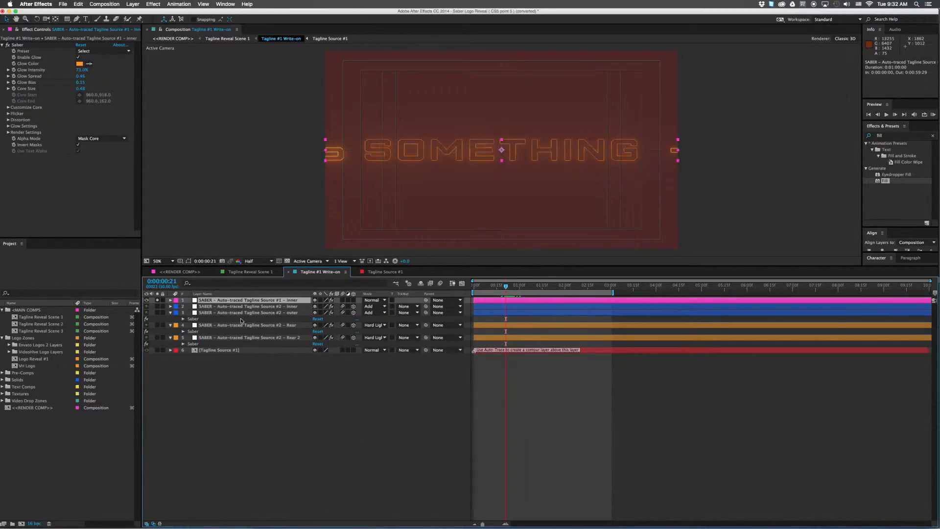
pyautogui.click(292, 337)
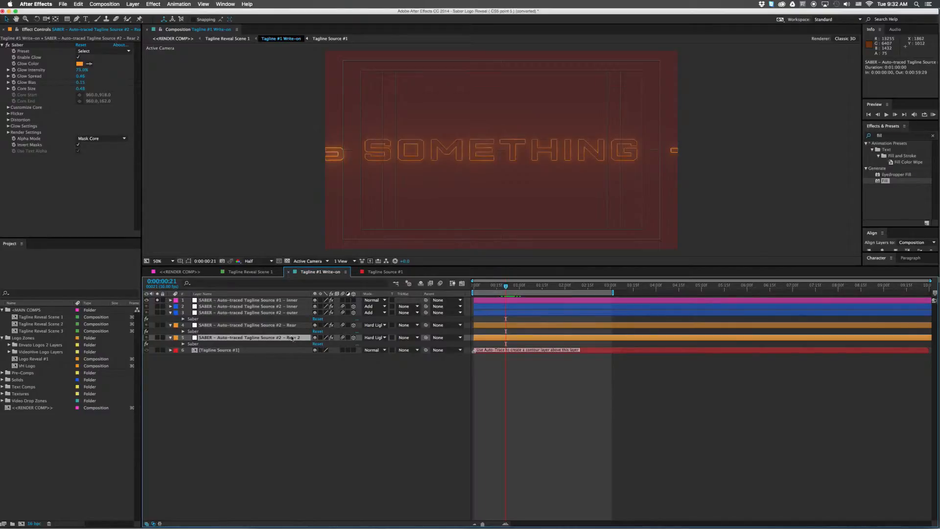
pyautogui.click(290, 300)
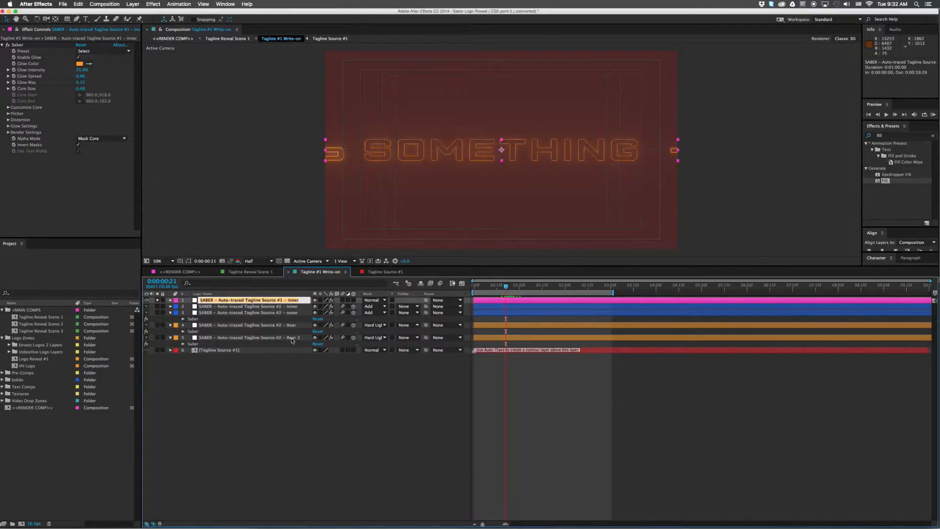
pyautogui.doubleClick(293, 300)
pyautogui.write('Rear 2')
pyautogui.press('Return')
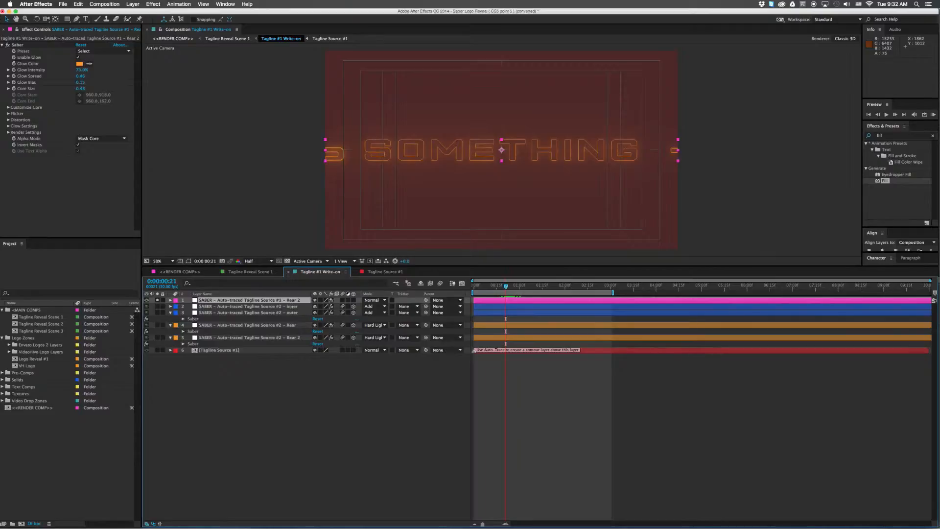
# Duplicate the Tagline Source #1 Rear 2 layer and rename the copy SABER - Auto-traced Tagline Source #1 - Rear
pyautogui.click(245, 301)
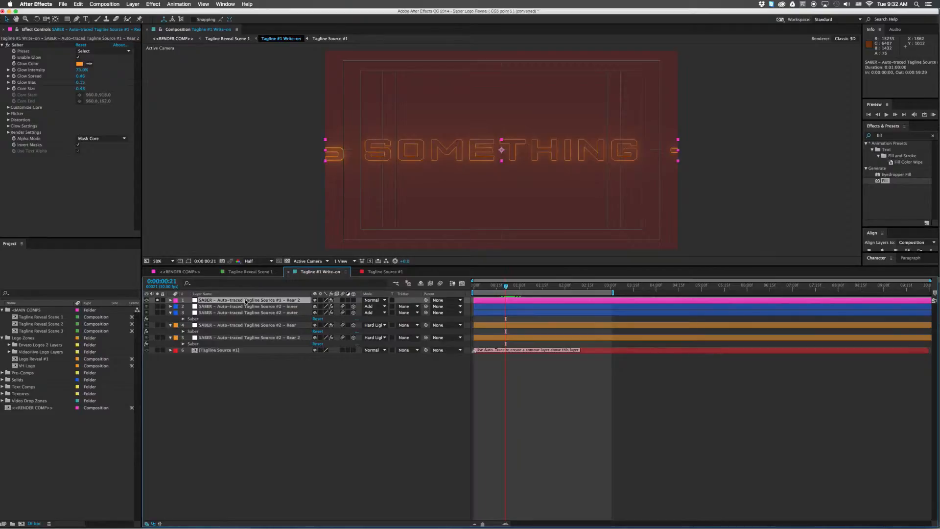
pyautogui.click(277, 325)
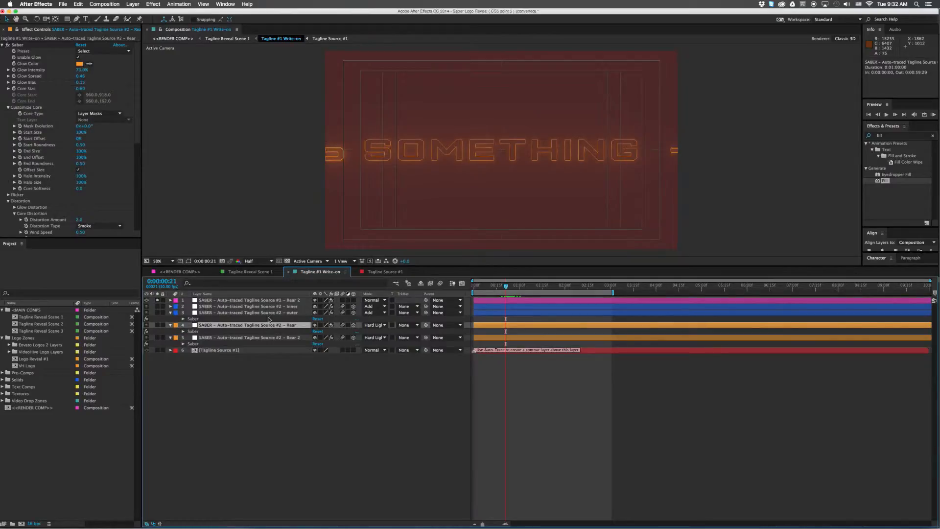
pyautogui.click(270, 301)
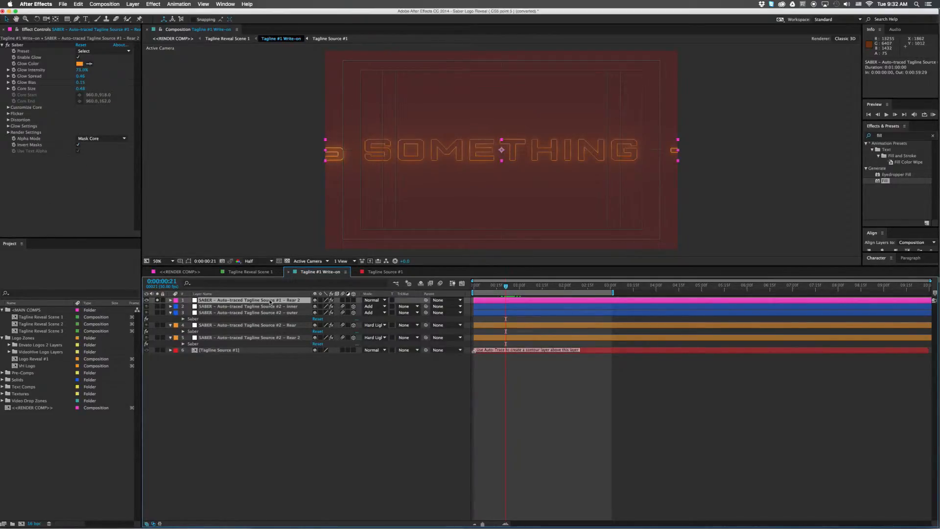
pyautogui.press('super+d')
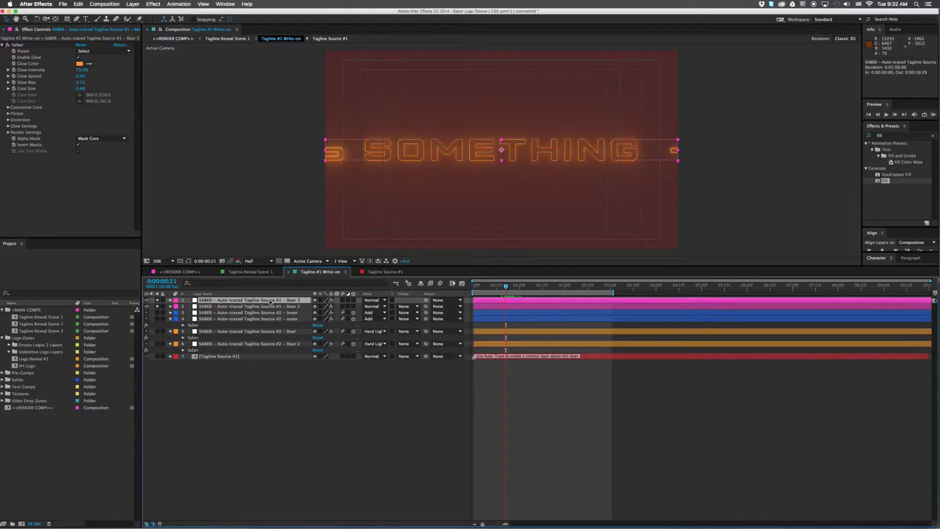
pyautogui.press('Return')
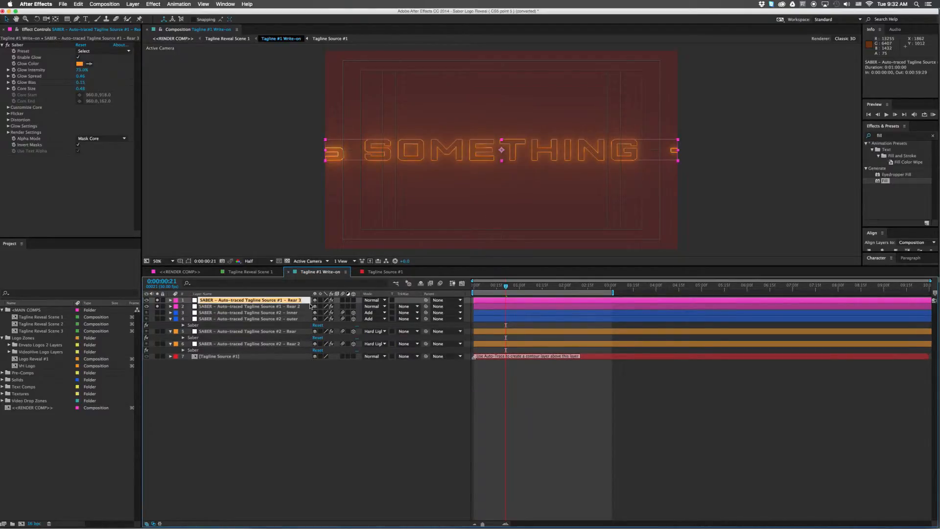
pyautogui.press('Right')
pyautogui.press('BackSpace')
pyautogui.press('BackSpace')
pyautogui.press('Return')
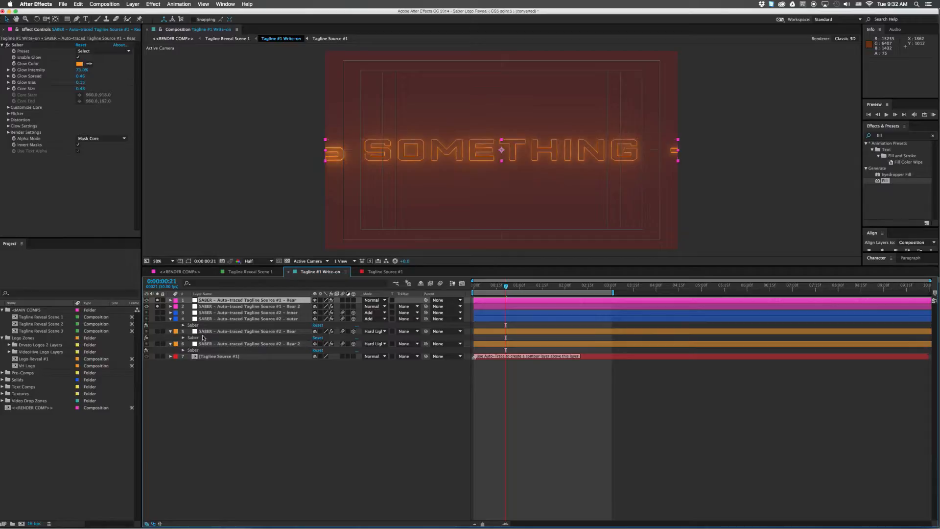
# Replace the Saber effect on the Tagline Source #1 Rear layer with the one copied from Tagline Source #2 Rear
pyautogui.press('e')
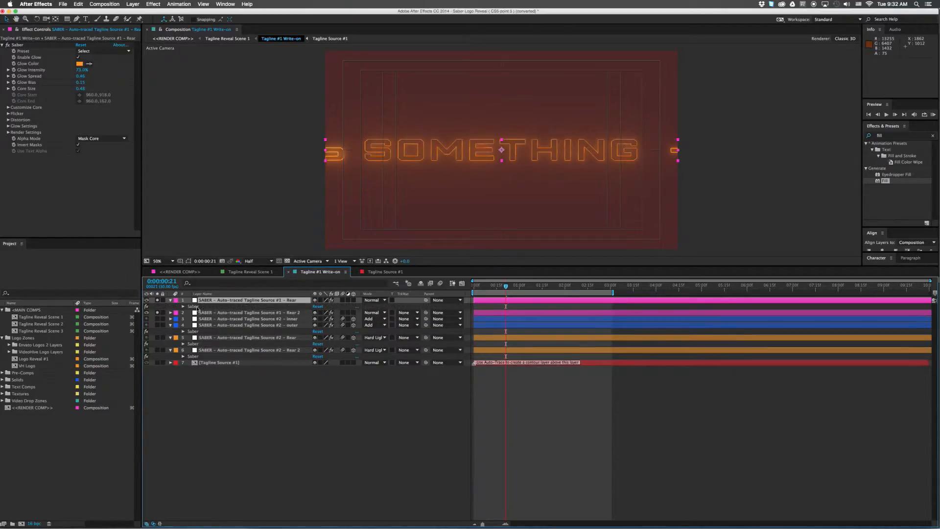
pyautogui.click(193, 307)
pyautogui.press('Delete')
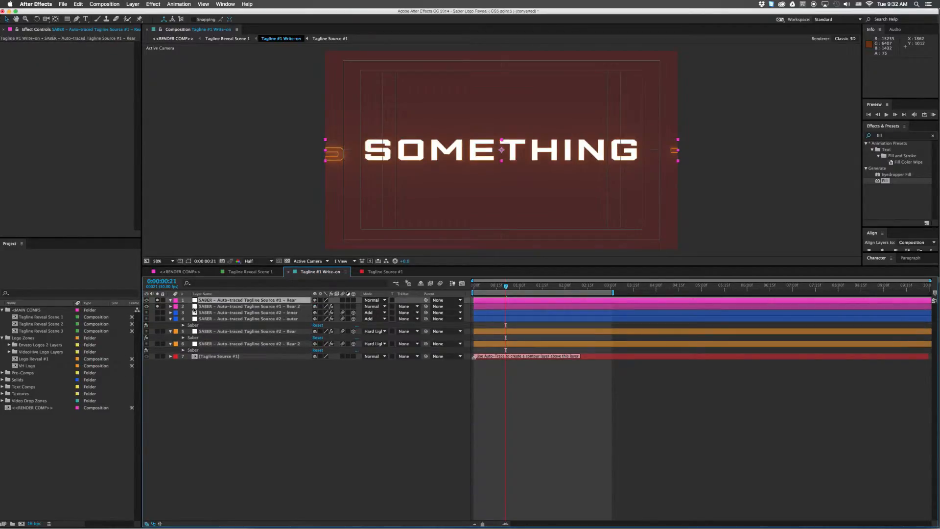
pyautogui.click(210, 331)
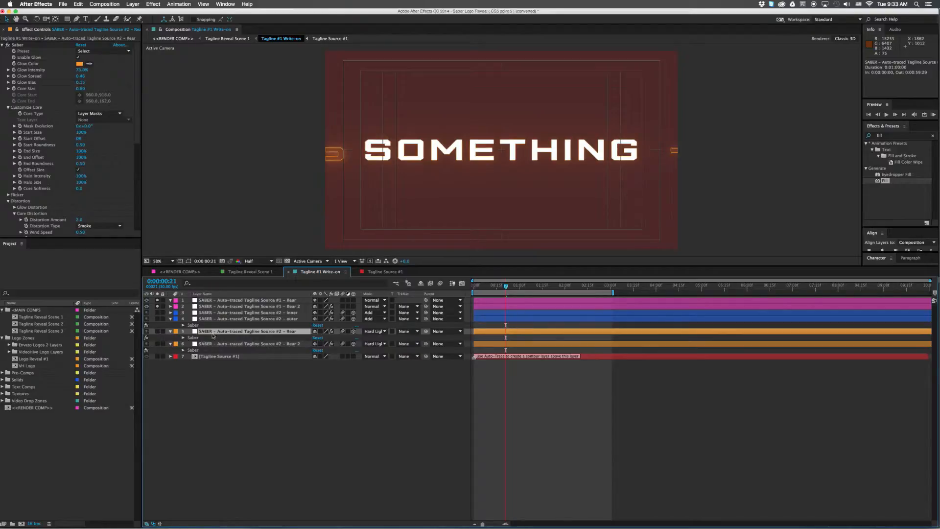
pyautogui.click(198, 338)
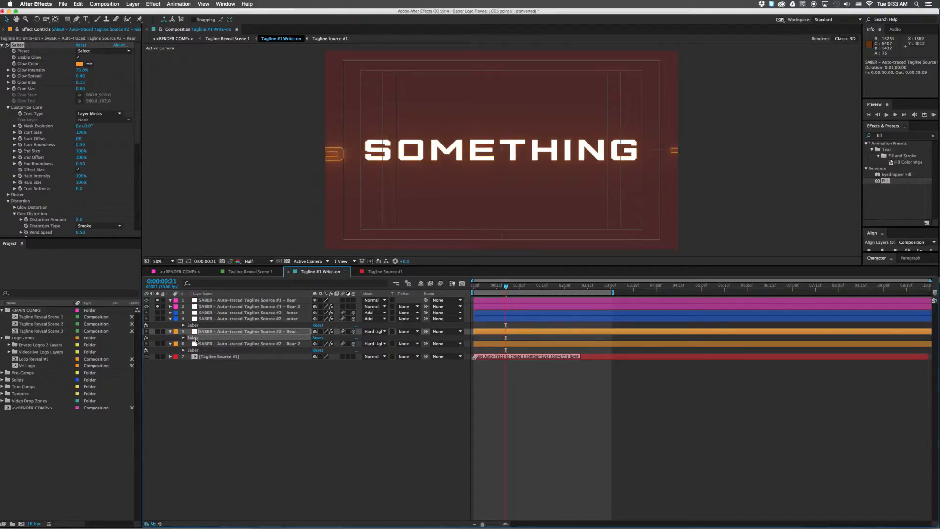
pyautogui.click(225, 302)
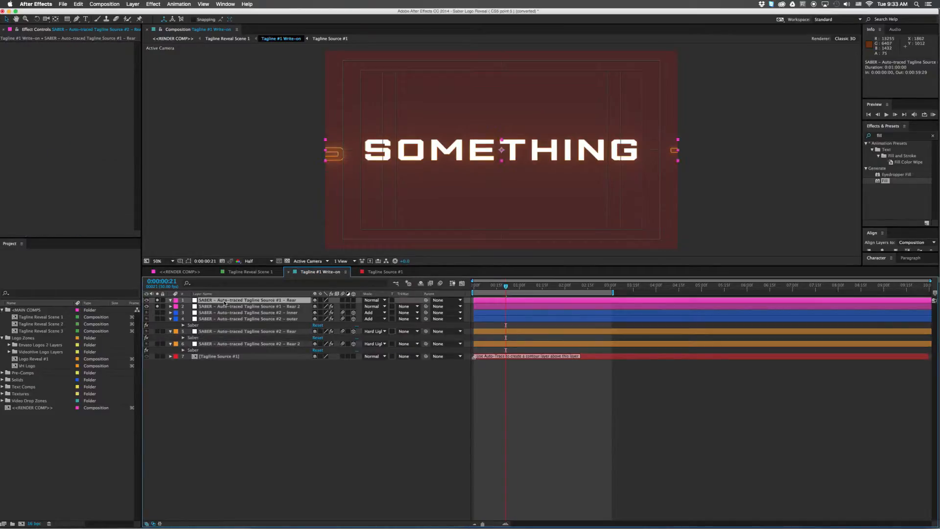
pyautogui.press('e')
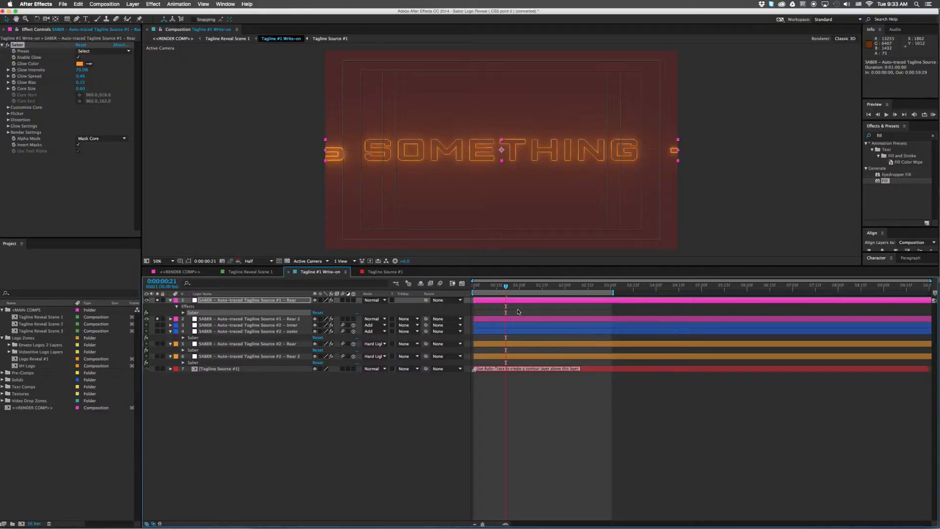
# Examine the Glow Color expression on the new Rear layer and the COLOR #1 to #6 controls of <CONTROLLER> in <<RENDER COMP>>
pyautogui.press('e')
pyautogui.press('e')
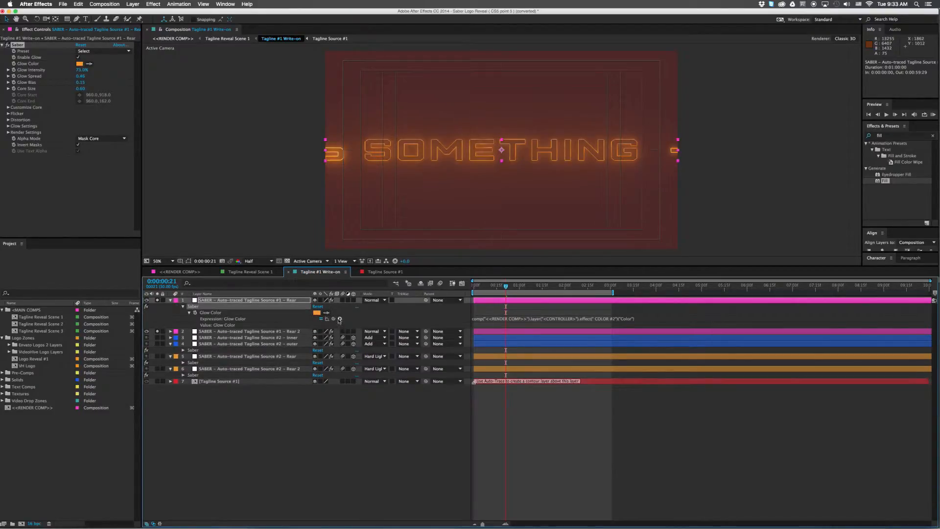
pyautogui.click(191, 272)
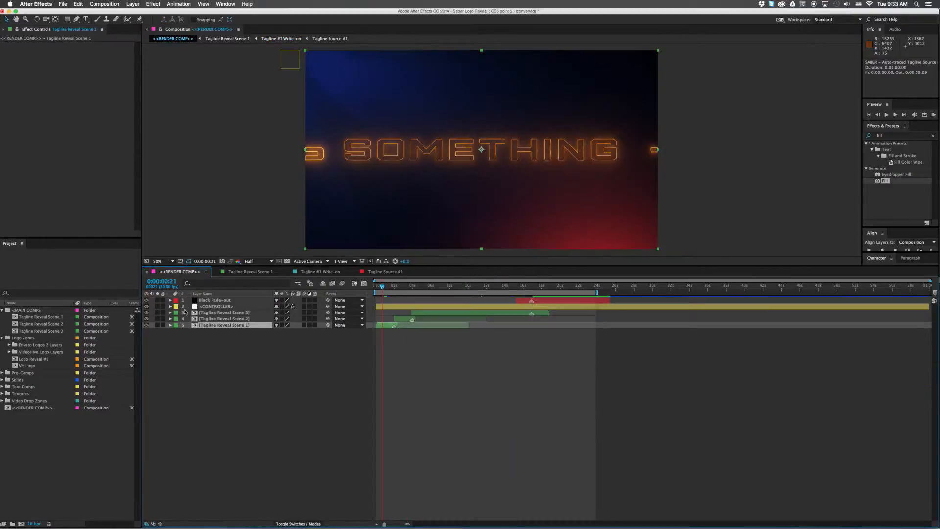
pyautogui.click(201, 306)
pyautogui.click(170, 306)
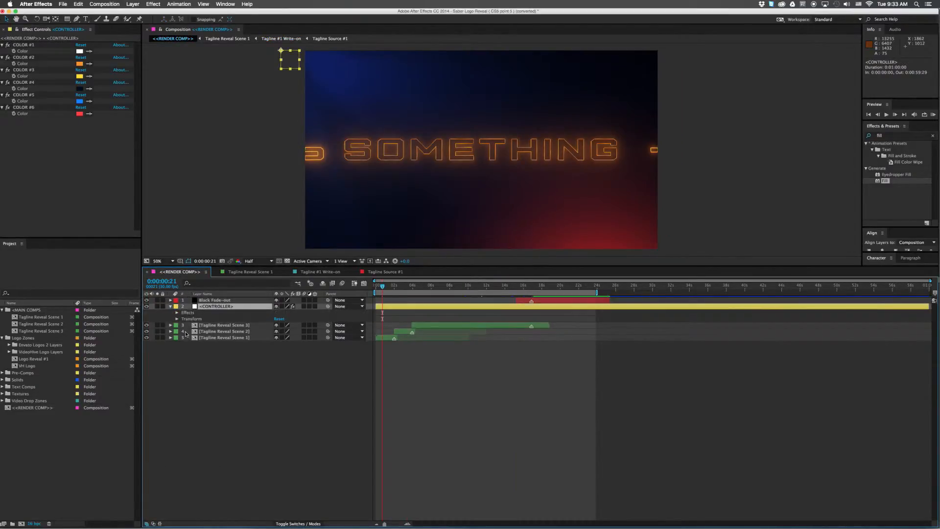
pyautogui.press('e')
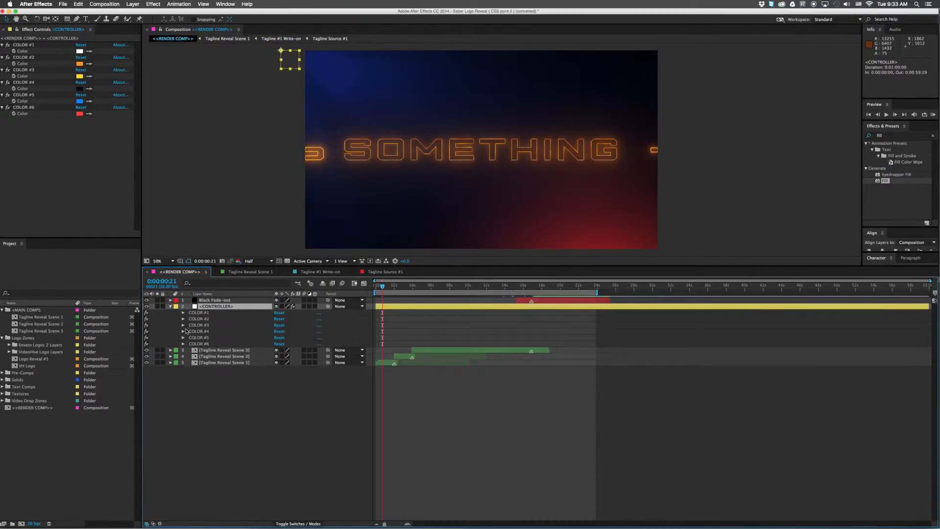
pyautogui.click(202, 318)
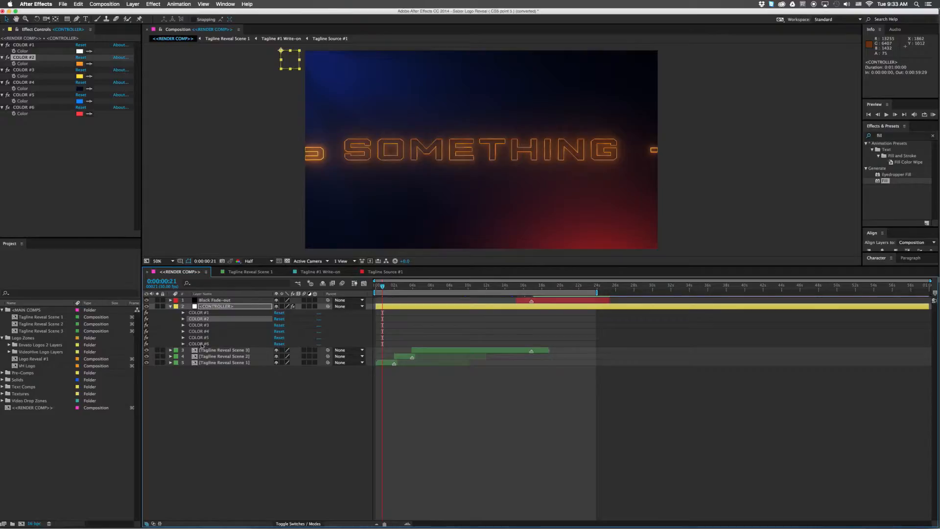
pyautogui.click(202, 343)
pyautogui.keyDown('shift'); pyautogui.click(181, 315); pyautogui.keyUp('shift')
pyautogui.click(183, 313)
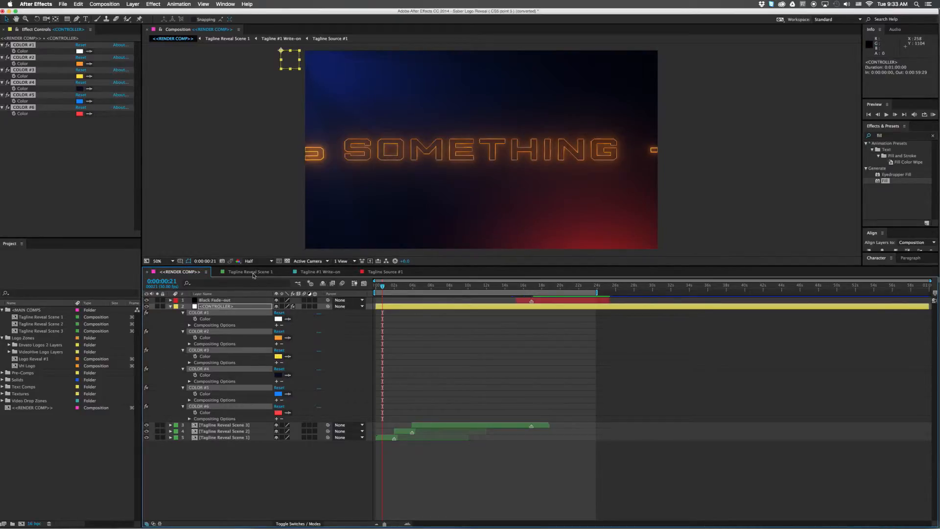
# In the Tagline #1 Write-on composition, duplicate the Tagline Source #1 Rear layer and give the copy a Cyan label
pyautogui.click(336, 273)
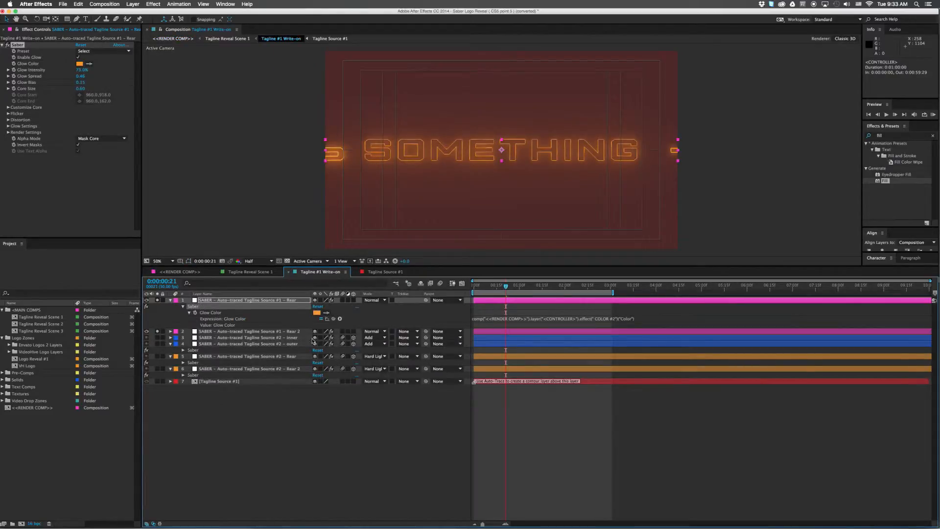
pyautogui.click(333, 405)
pyautogui.click(233, 301)
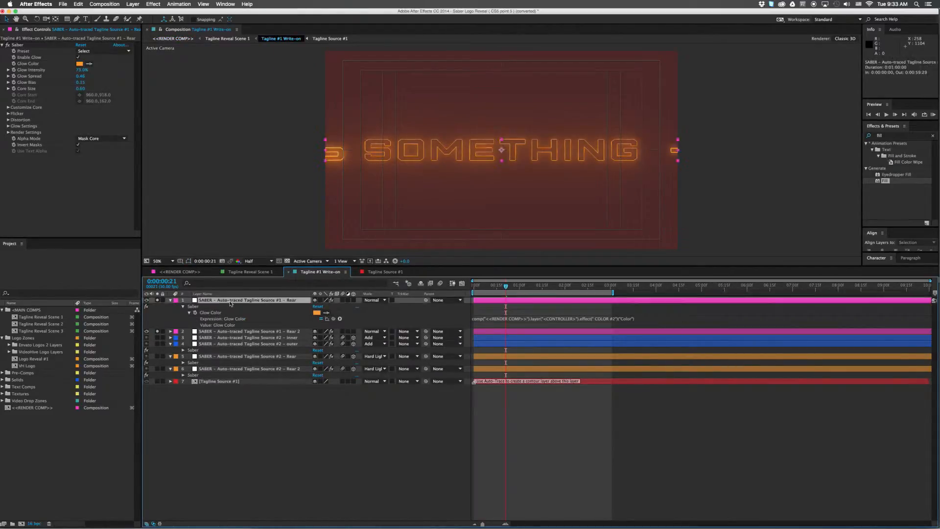
pyautogui.click(229, 331)
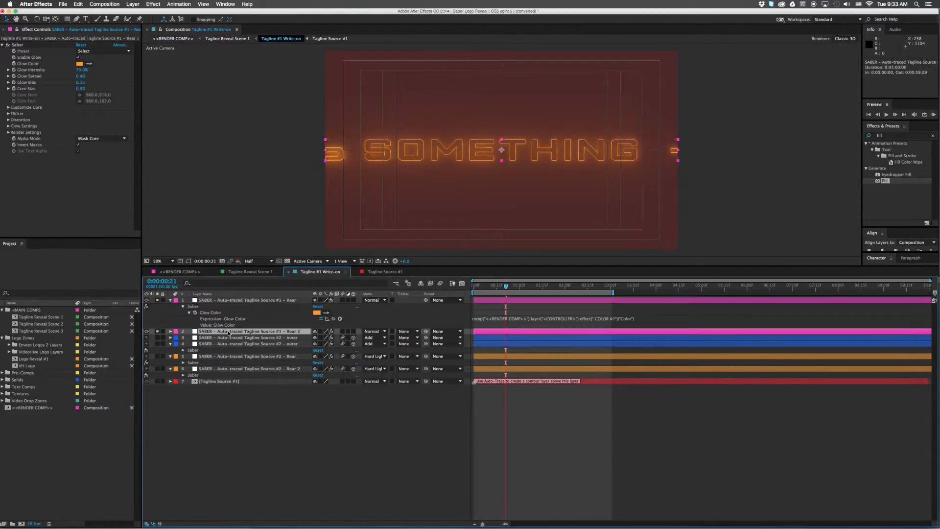
pyautogui.click(250, 300)
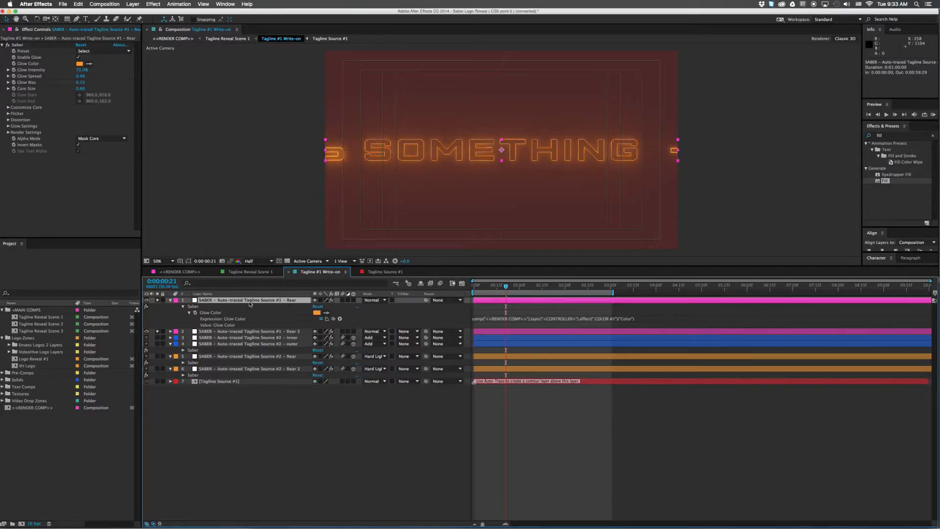
pyautogui.press('super+d')
pyautogui.click(175, 300)
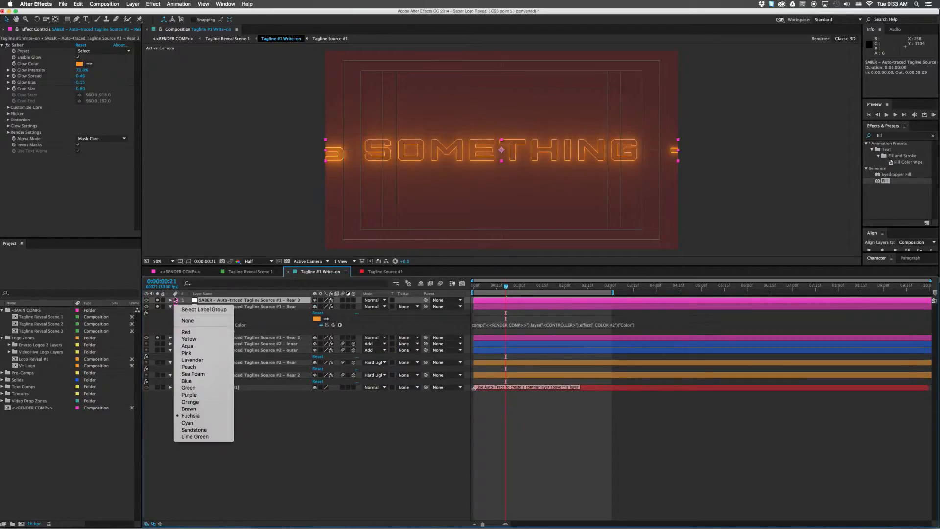
pyautogui.click(188, 422)
pyautogui.click(235, 404)
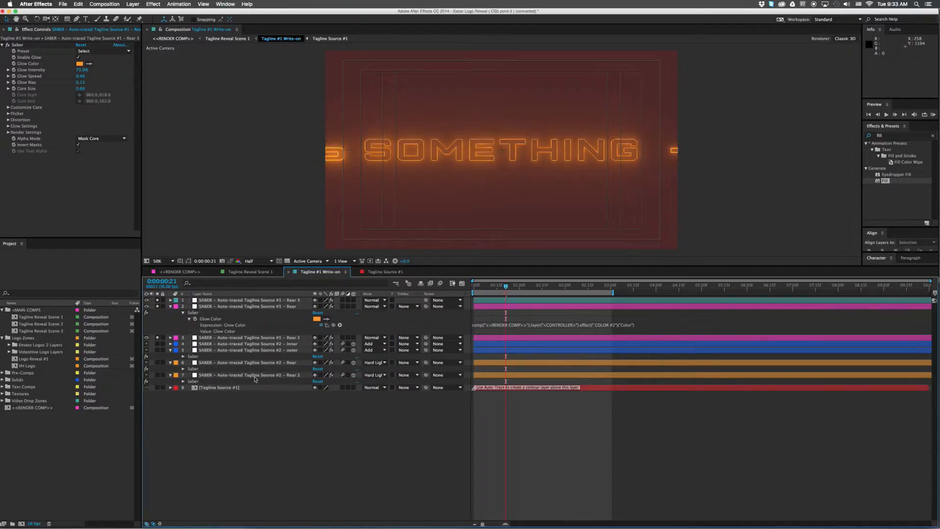
# Copy the Saber effect of Tagline Source #2 outer and rename the cyan layer SABER - Auto-traced Tagline Source #1 - outer
pyautogui.click(216, 344)
pyautogui.click(210, 350)
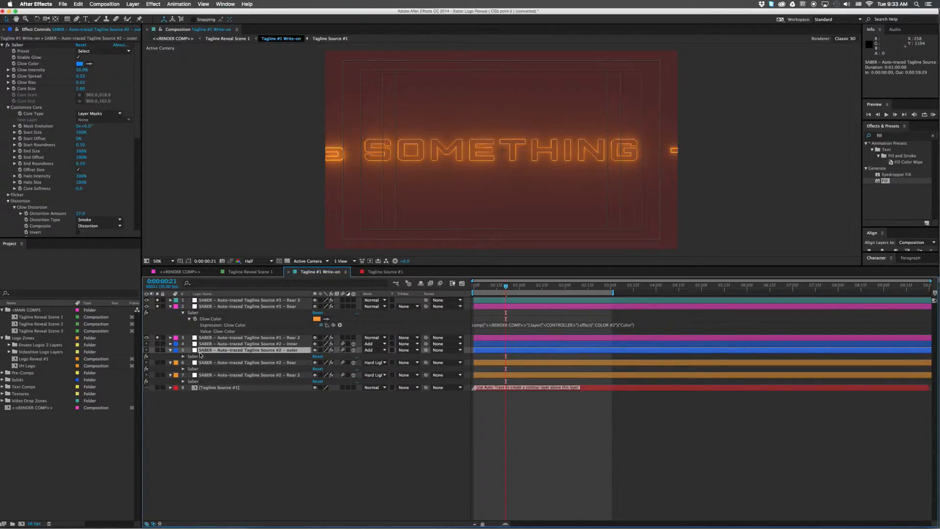
pyautogui.click(201, 357)
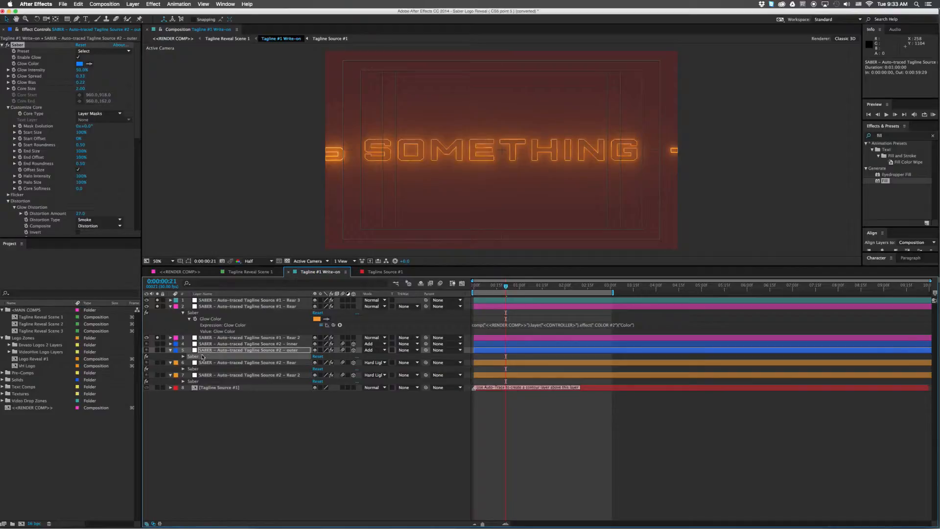
pyautogui.click(221, 300)
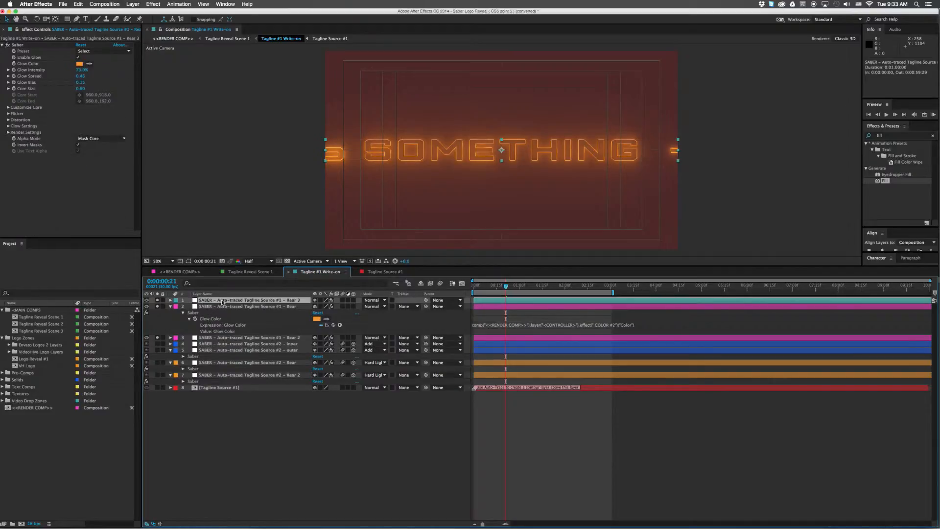
pyautogui.press('Return')
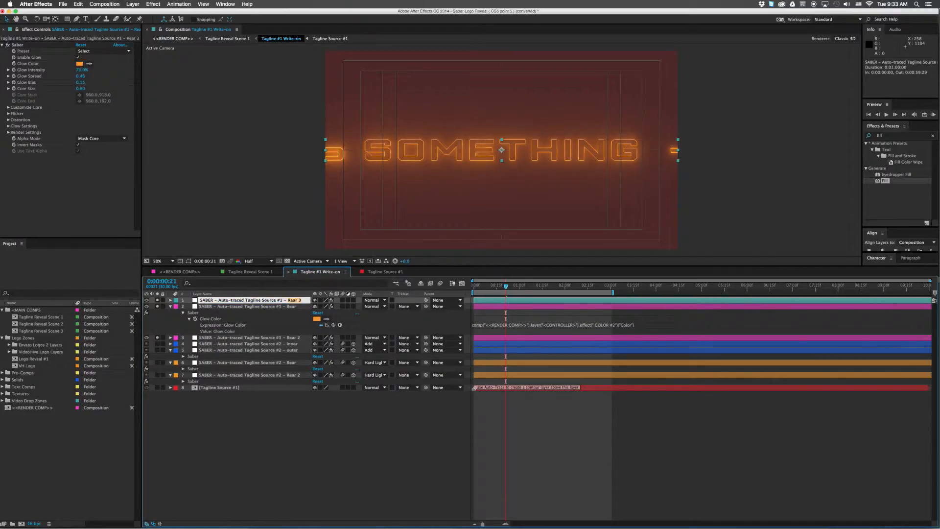
pyautogui.write('outer')
pyautogui.press('Return')
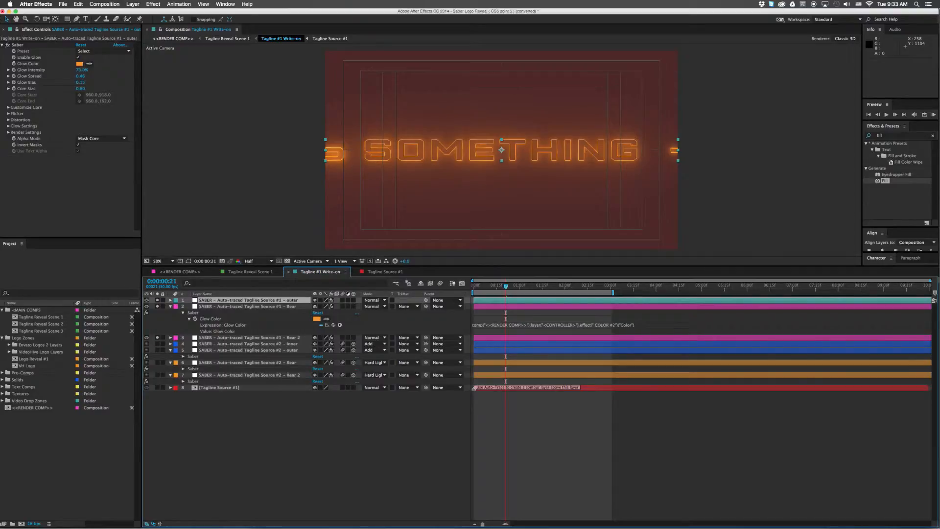
# Replace the Saber effect on the Tagline Source #1 outer layer with the one copied from Tagline Source #2 outer
pyautogui.press('e')
pyautogui.click(201, 306)
pyautogui.press('Delete')
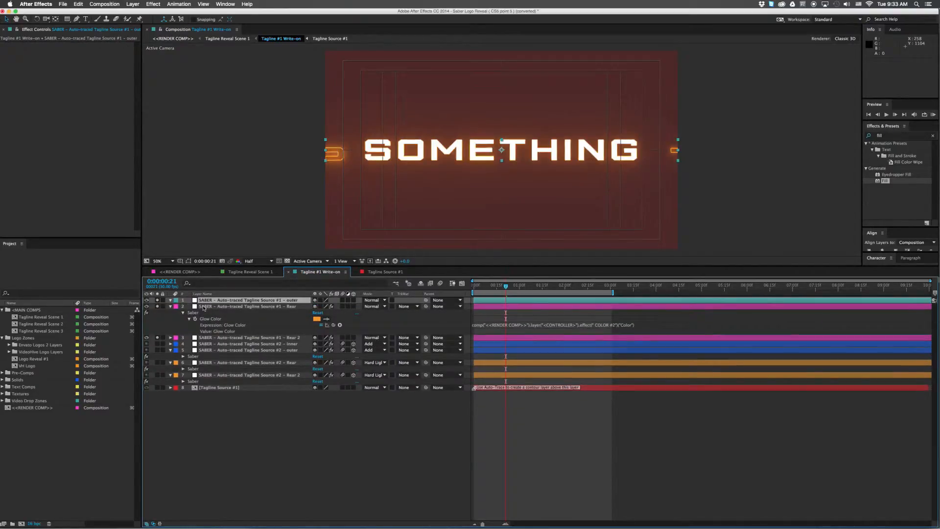
pyautogui.press('super+z')
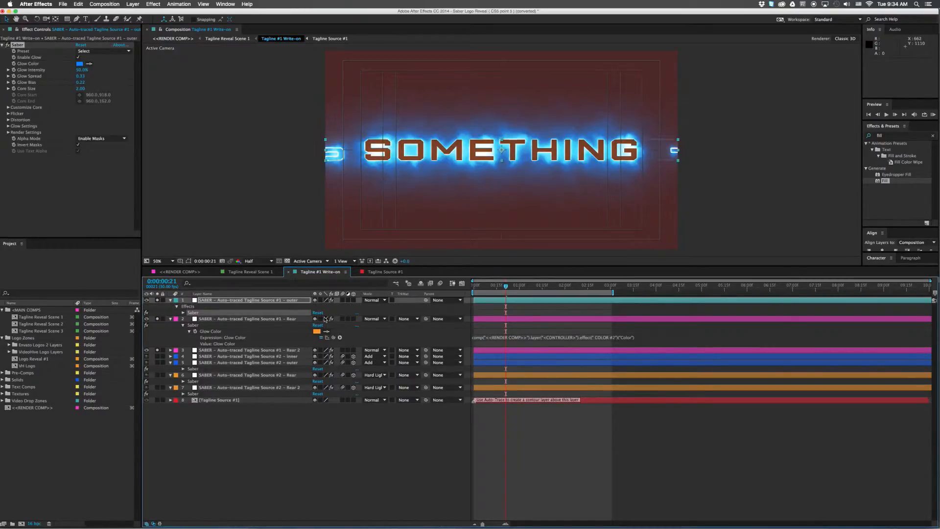
# Duplicate the Tagline Source #1 outer layer and rename the copy SABER - Auto-traced Tagline Source #1 - inner
pyautogui.click(294, 302)
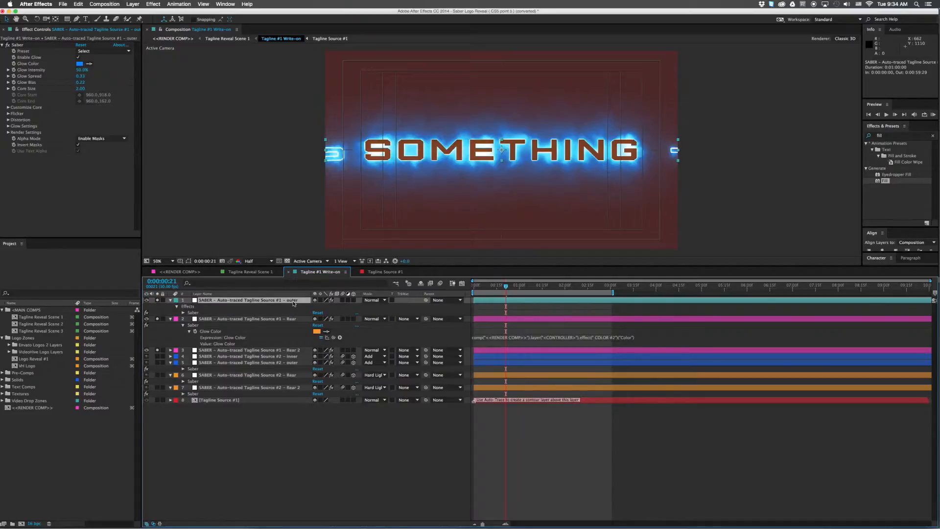
pyautogui.hotkey('ctrl', 'd')
pyautogui.press('Return')
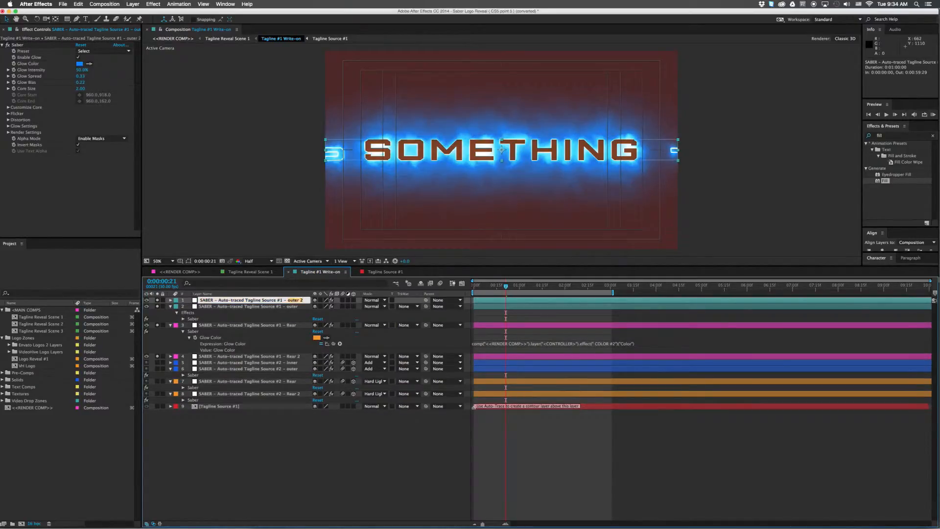
pyautogui.write('inner')
pyautogui.press('Return')
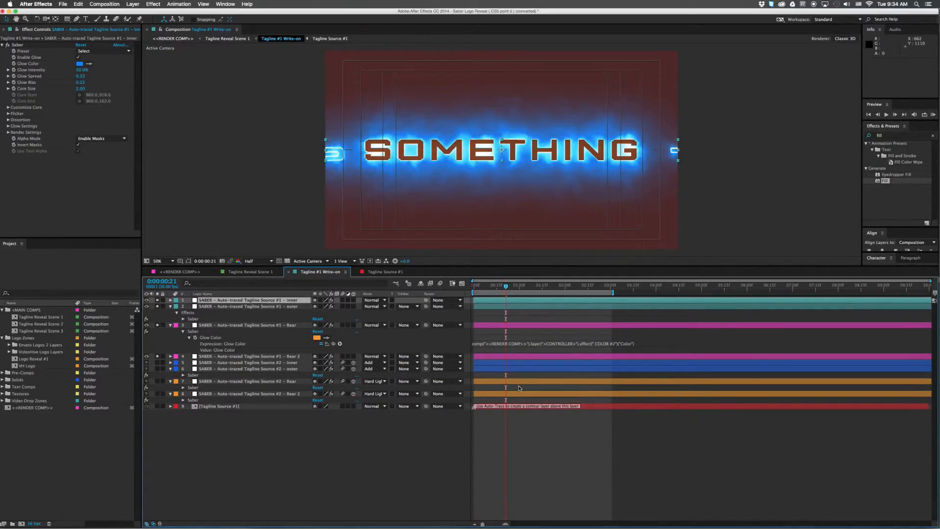
# Replace the Saber effect on the Tagline Source #1 inner layer with a copy of the one on Tagline Source #2 inner
pyautogui.click(294, 364)
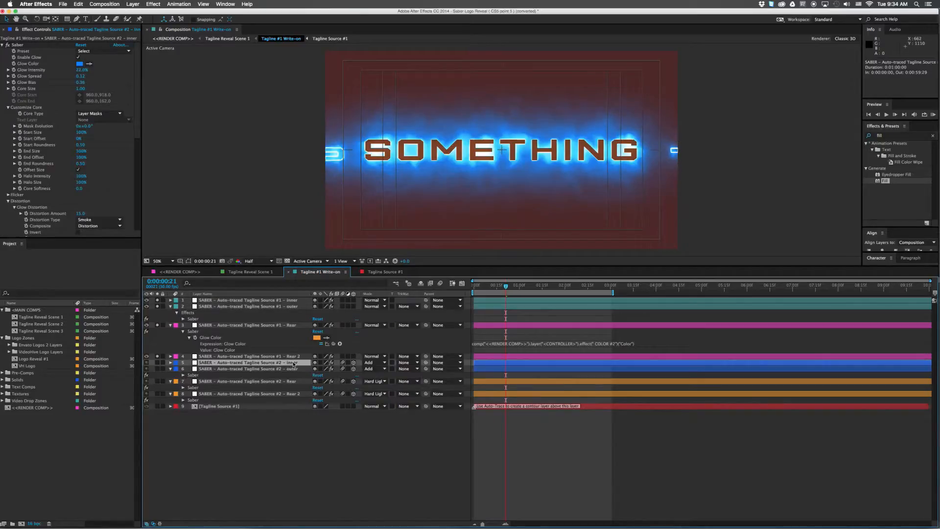
pyautogui.click(269, 300)
pyautogui.press('e')
pyautogui.click(189, 306)
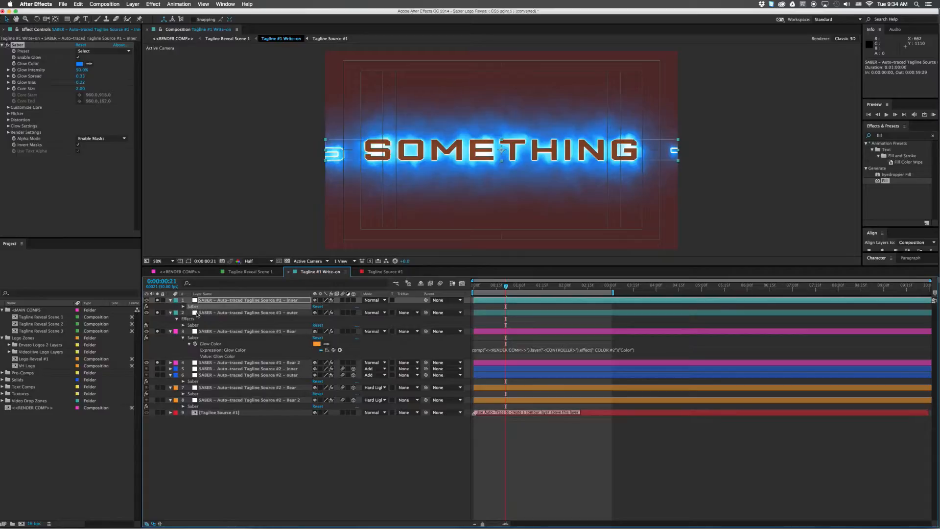
pyautogui.press('Delete')
pyautogui.click(260, 363)
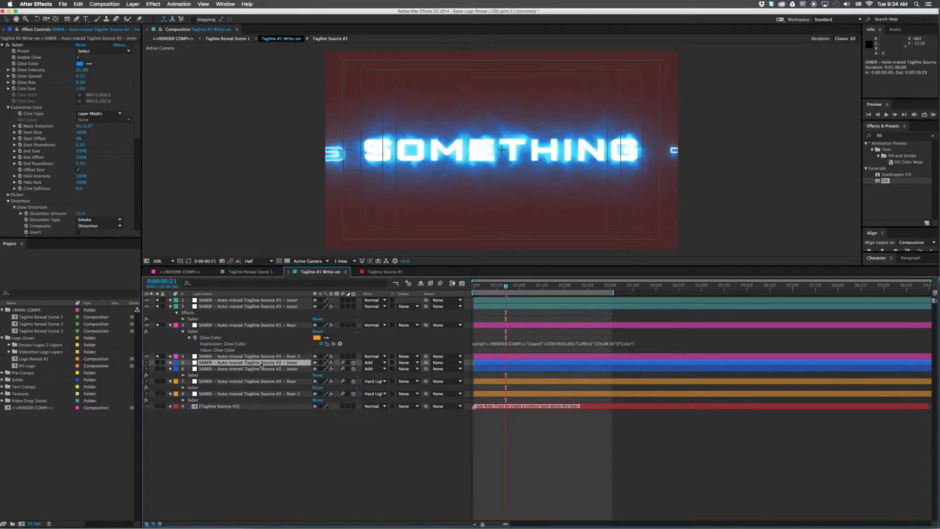
pyautogui.press('e')
pyautogui.click(194, 369)
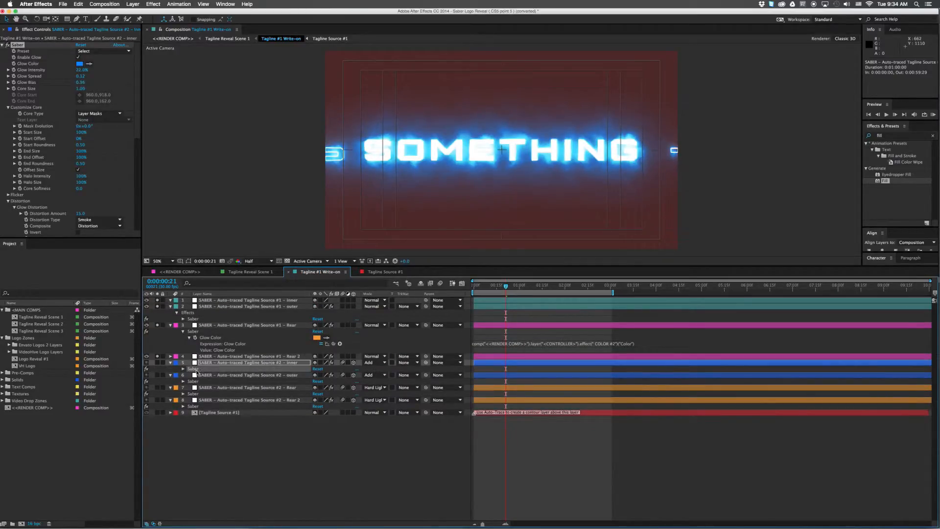
pyautogui.click(244, 302)
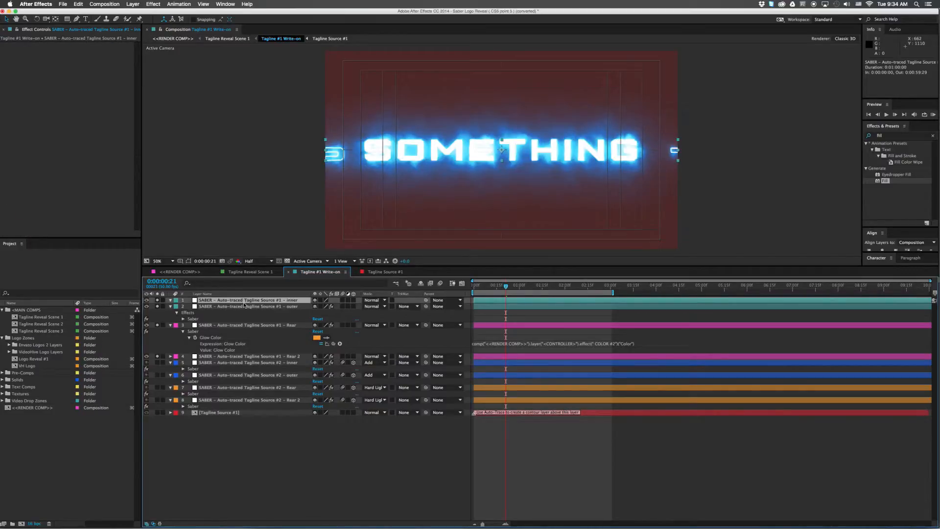
pyautogui.press('super+v')
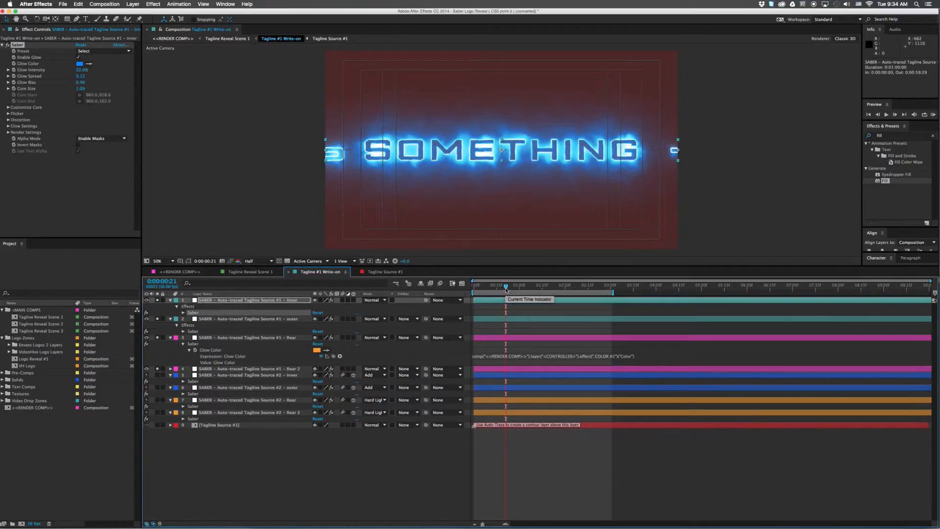
# Enable motion blur and make the layers 3D for all four Tagline Source #1 Saber layers: inner, outer, Rear and Rear 2
pyautogui.moveTo(506, 290); pyautogui.dragTo(486, 289)
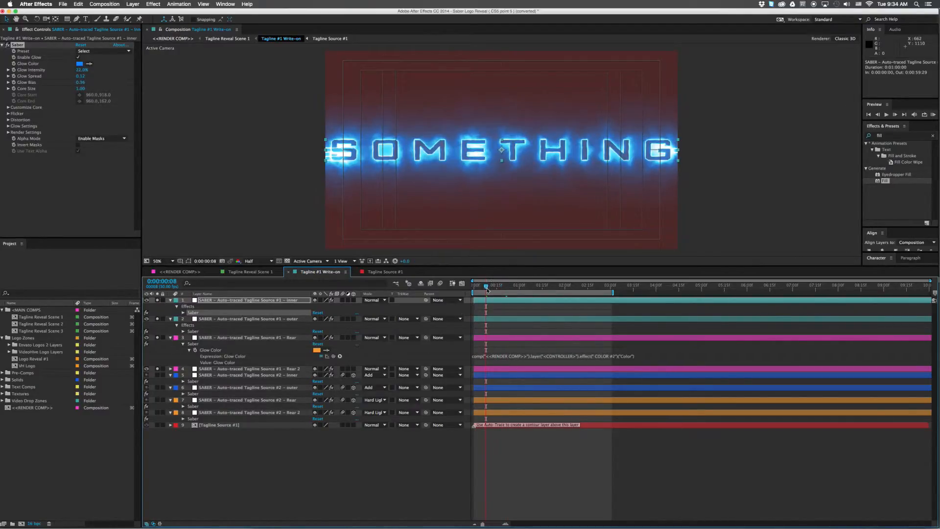
pyautogui.click(228, 375)
pyautogui.keyDown('shift'); pyautogui.click(227, 413); pyautogui.keyUp('shift')
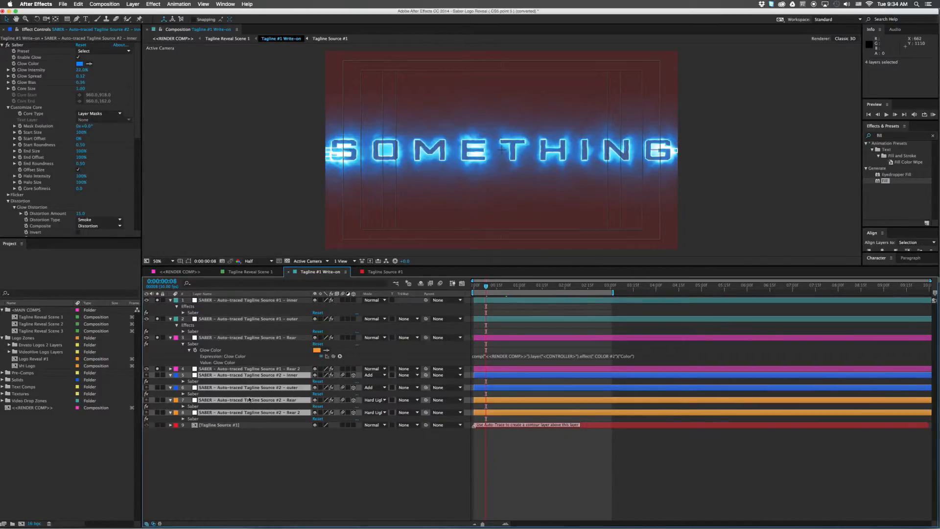
pyautogui.click(250, 369)
pyautogui.keyDown('shift'); pyautogui.click(245, 301); pyautogui.keyUp('shift')
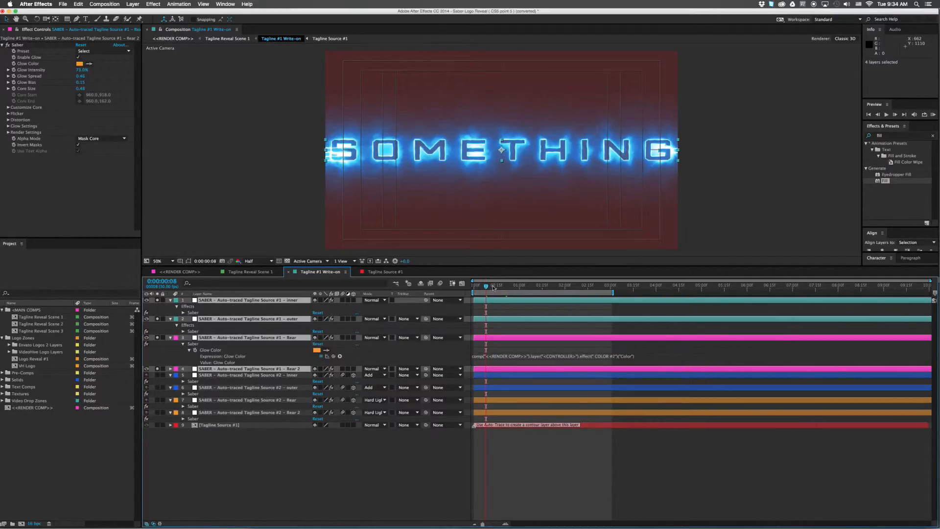
pyautogui.moveTo(492, 286); pyautogui.dragTo(538, 293)
pyautogui.click(520, 286)
pyautogui.click(545, 286)
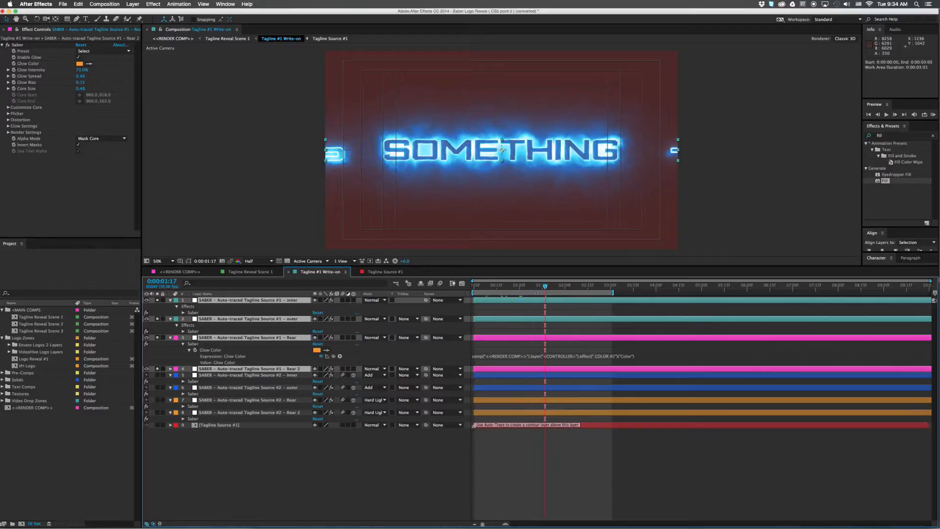
pyautogui.click(549, 286)
pyautogui.click(555, 286)
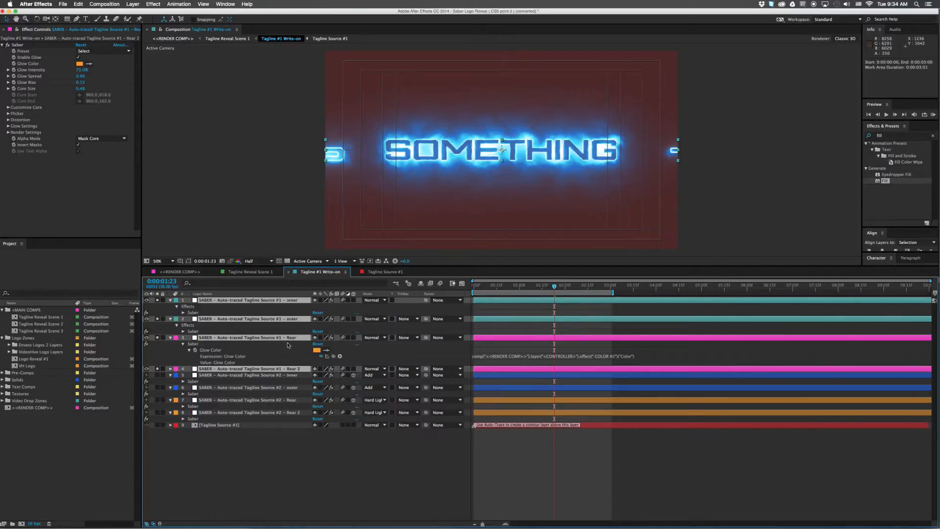
pyautogui.moveTo(354, 369); pyautogui.dragTo(356, 295)
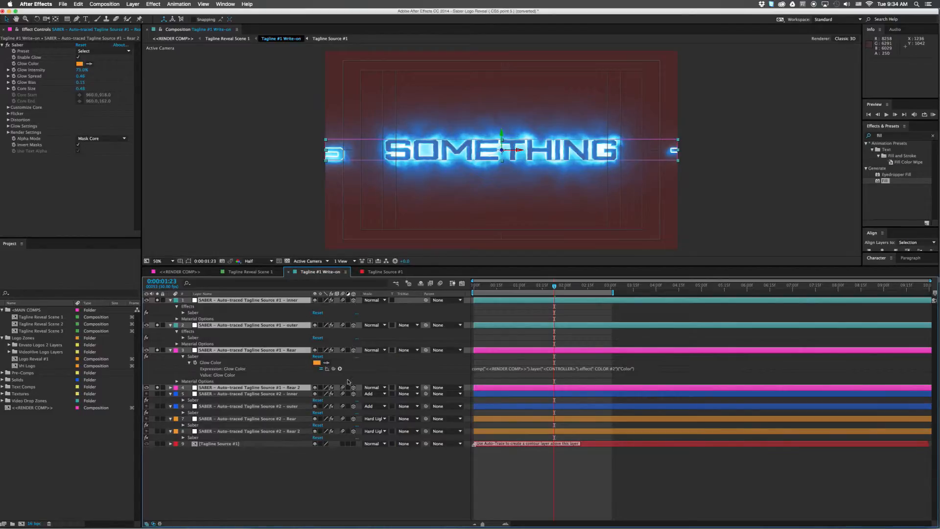
# Check the switches and blending modes of the Tagline Source #2 inner, outer, Rear and Rear 2 layers
pyautogui.click(255, 394)
pyautogui.keyDown('shift'); pyautogui.click(289, 431); pyautogui.keyUp('shift')
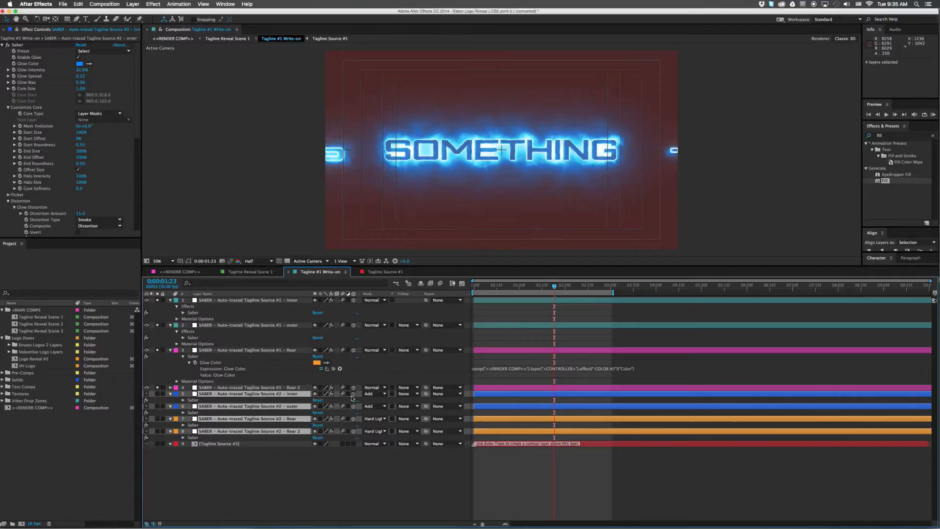
pyautogui.click(286, 465)
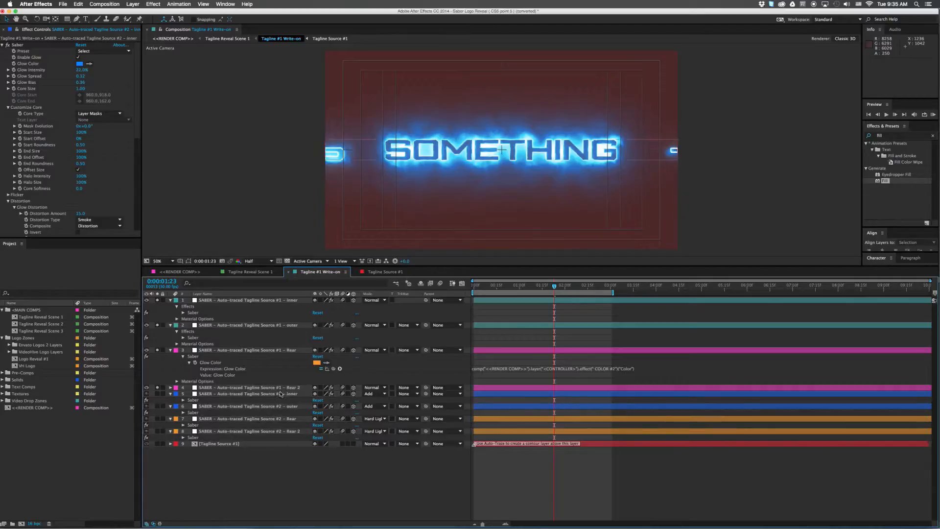
pyautogui.click(281, 395)
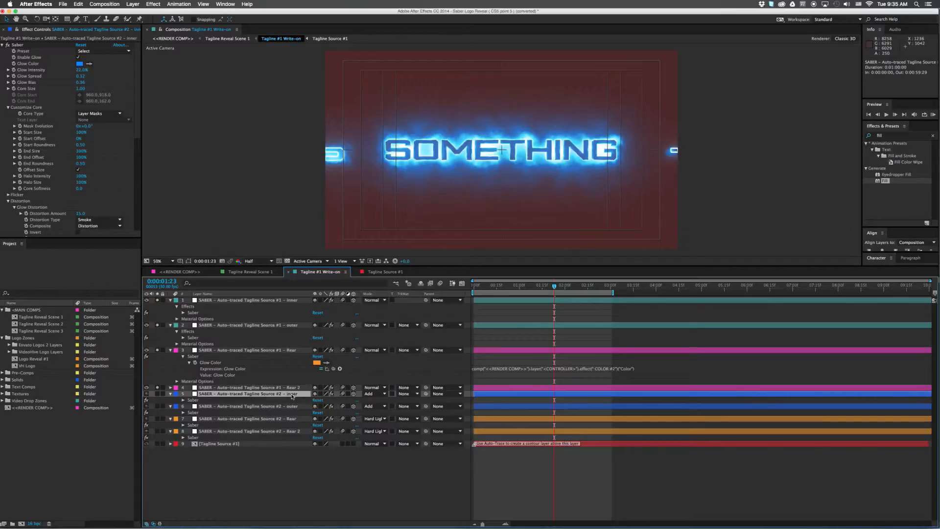
pyautogui.click(278, 407)
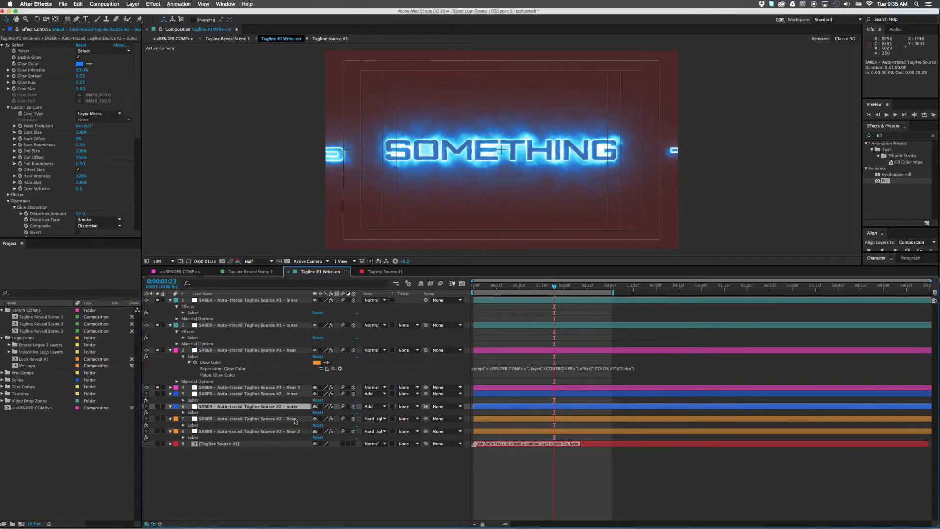
pyautogui.click(296, 420)
pyautogui.keyDown('shift'); pyautogui.click(296, 432); pyautogui.keyUp('shift')
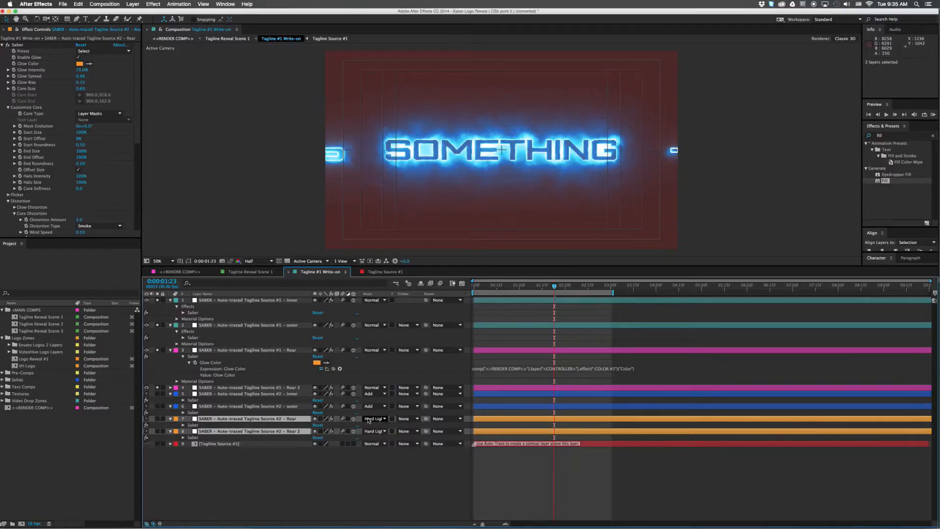
# Set the blending mode of the Tagline Source #1 Rear and Rear 2 layers to Hard Light
pyautogui.click(283, 350)
pyautogui.keyDown('shift'); pyautogui.click(276, 388); pyautogui.keyUp('shift')
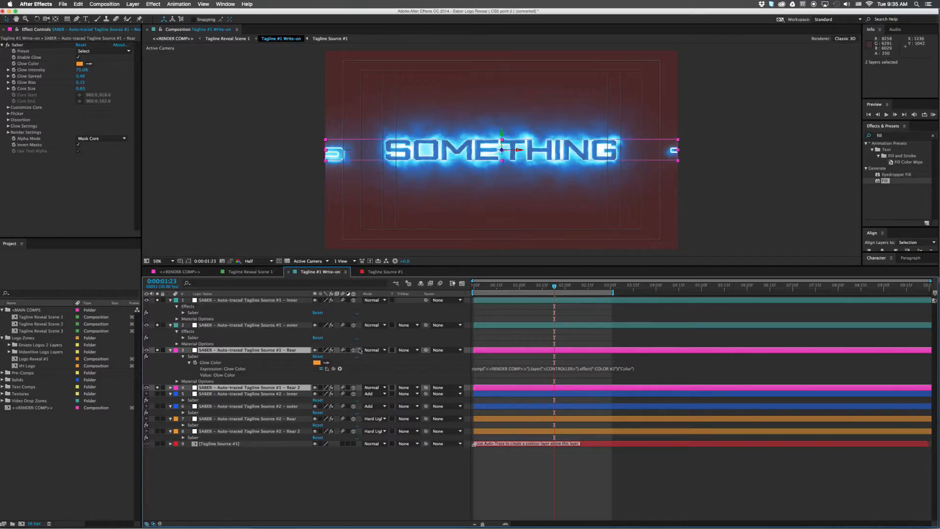
pyautogui.click(367, 350)
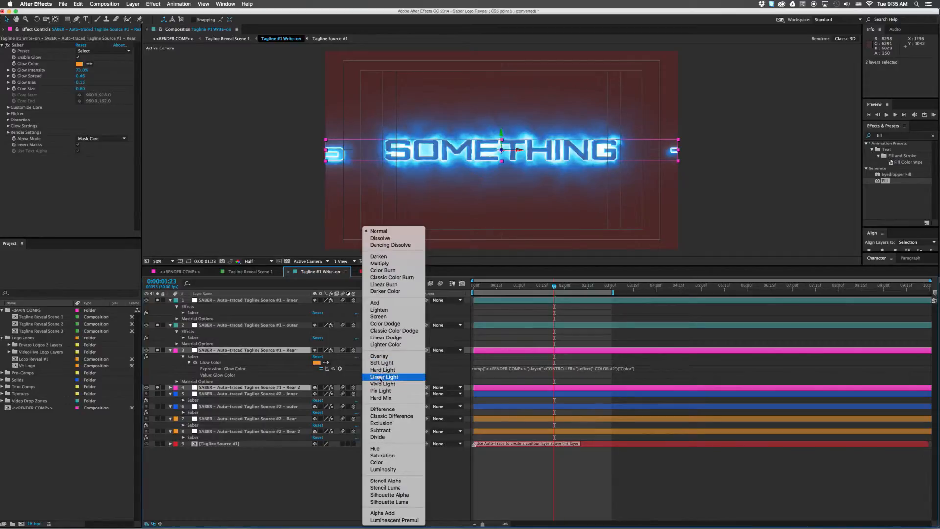
pyautogui.click(381, 370)
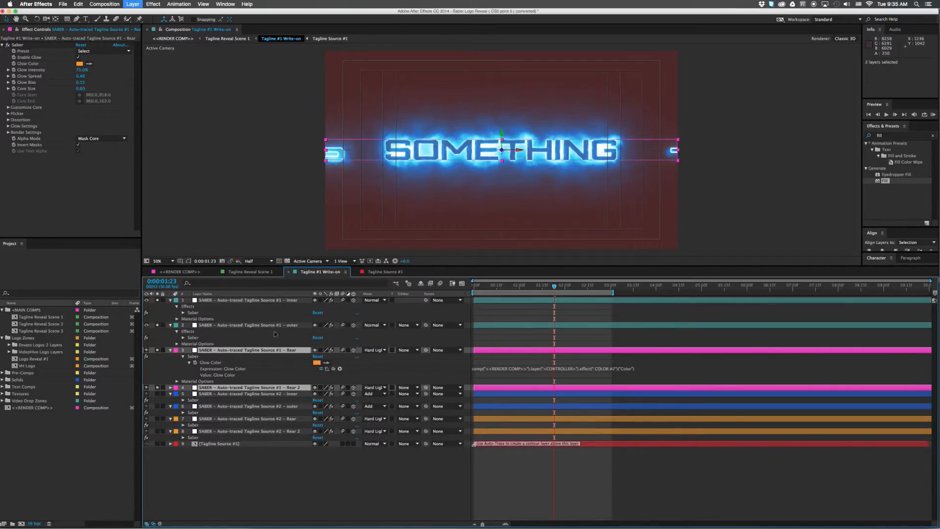
# Set the blending mode of the Tagline Source #1 inner and outer layers to Add
pyautogui.keyDown('shift'); pyautogui.click(277, 299); pyautogui.keyUp('shift')
pyautogui.click(371, 300)
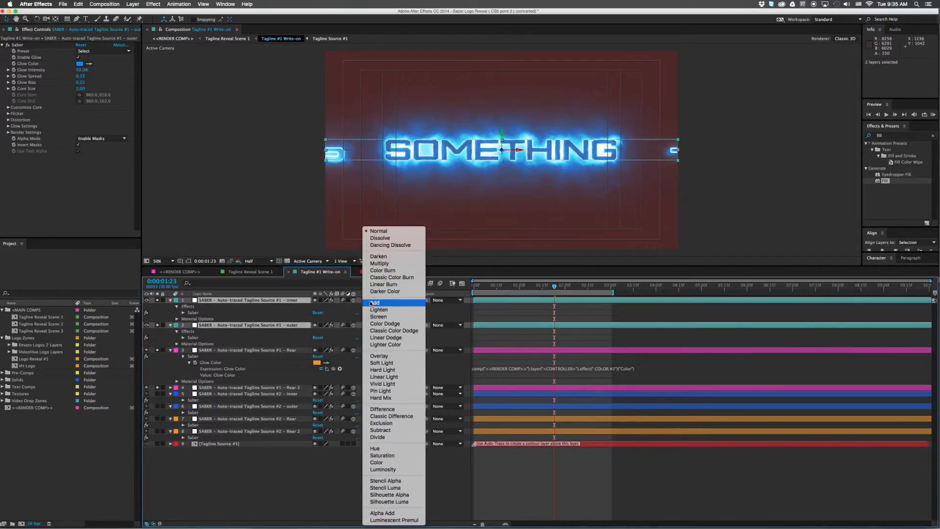
pyautogui.click(372, 302)
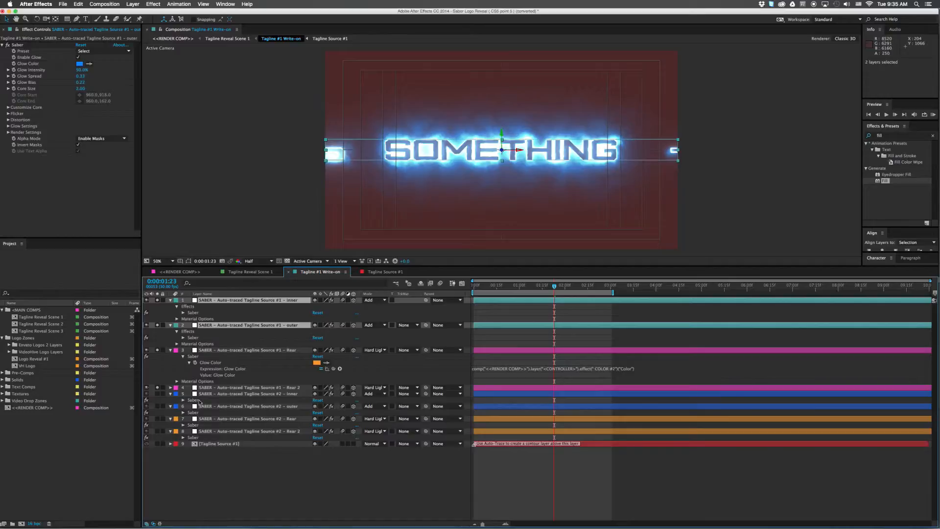
# Compare the tagline's glow at 0:00:00:29 across the Tagline Reveal Scene 1, Tagline #1 Write-on and <<RENDER COMP>> compositions
pyautogui.click(279, 273)
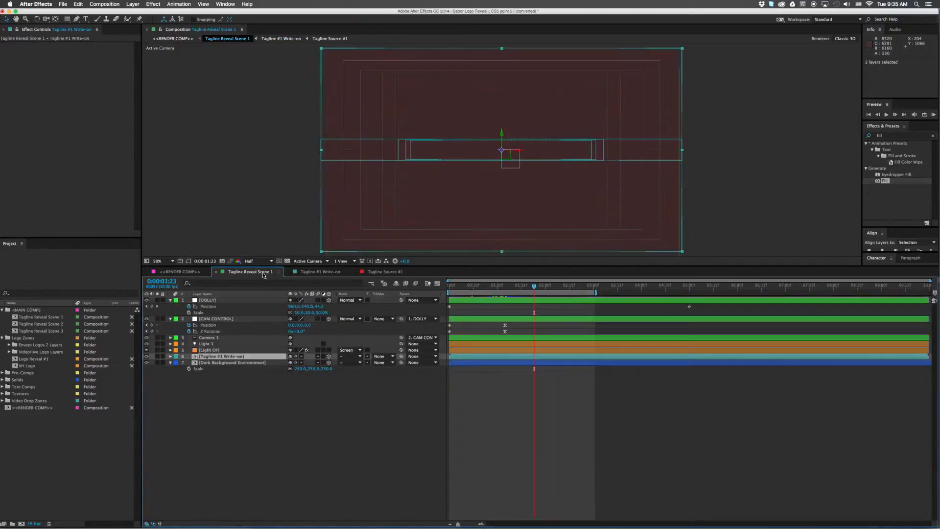
pyautogui.click(526, 290)
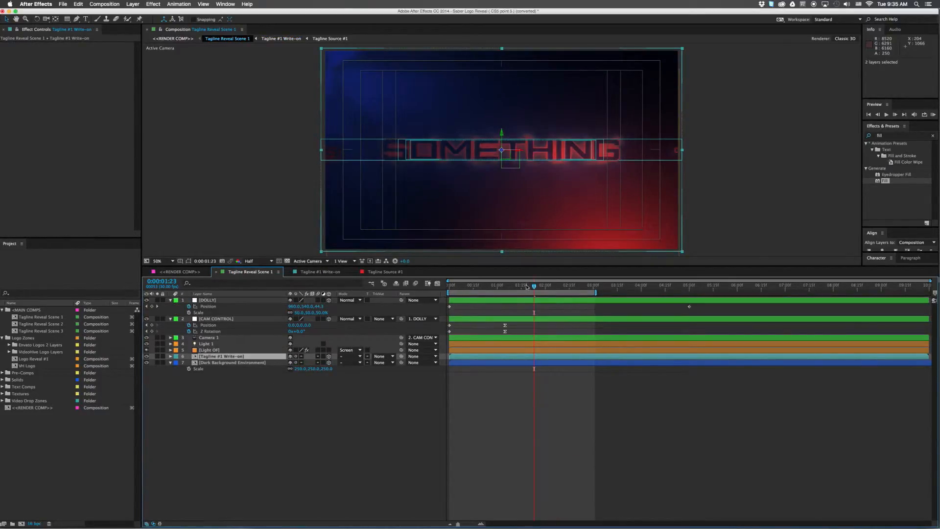
pyautogui.moveTo(509, 286)
pyautogui.mouseDown()
pyautogui.moveTo(486, 287)
pyautogui.moveTo(496, 287)
pyautogui.mouseUp()
pyautogui.click(329, 272)
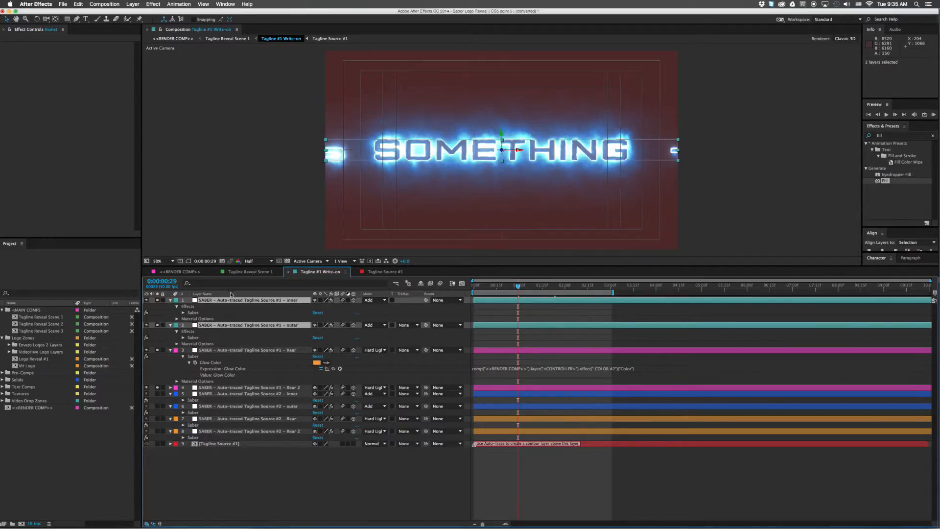
pyautogui.click(187, 272)
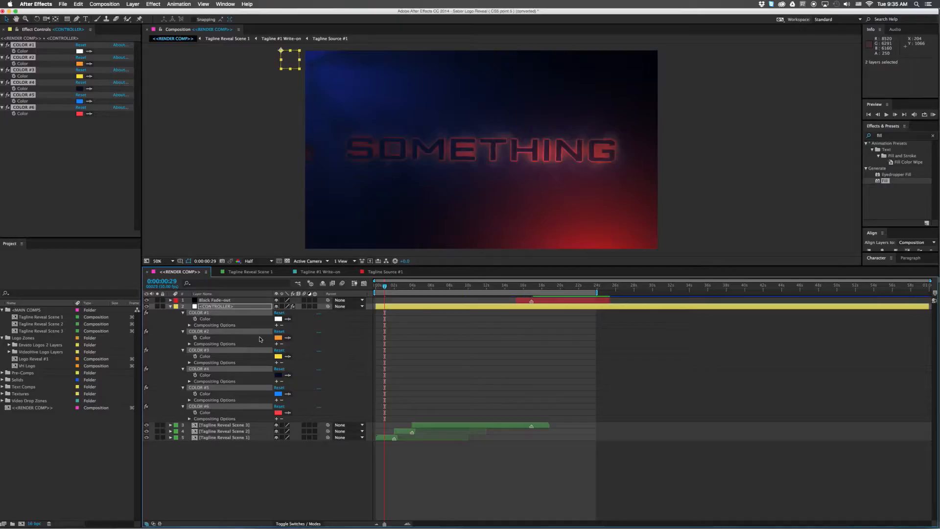
pyautogui.click(321, 272)
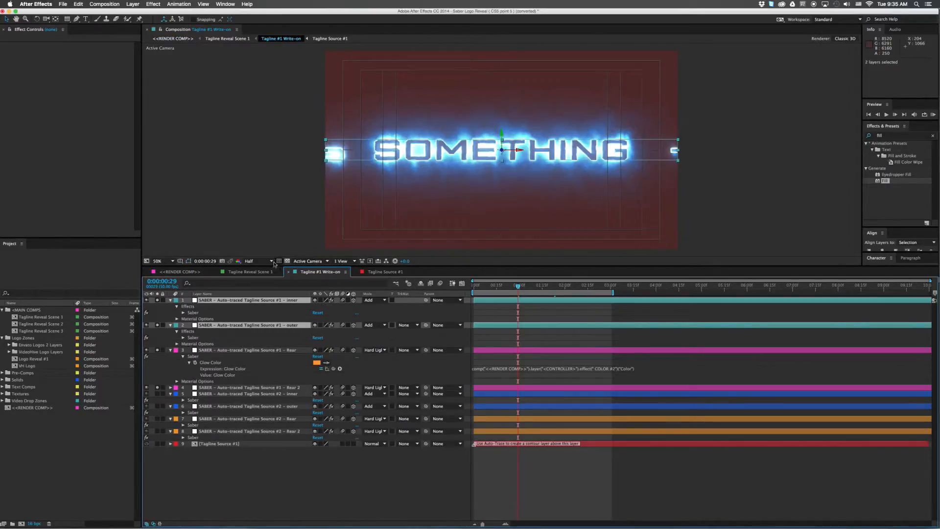
pyautogui.click(249, 271)
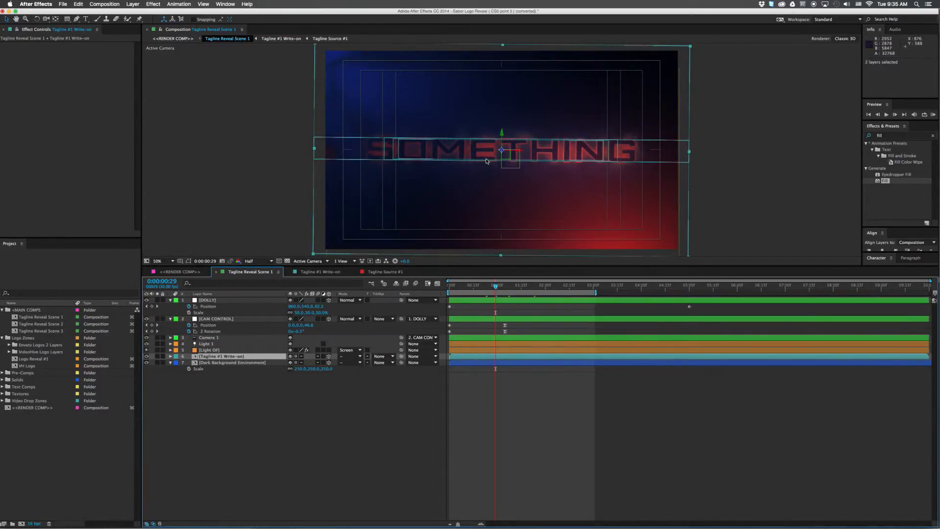
pyautogui.click(318, 272)
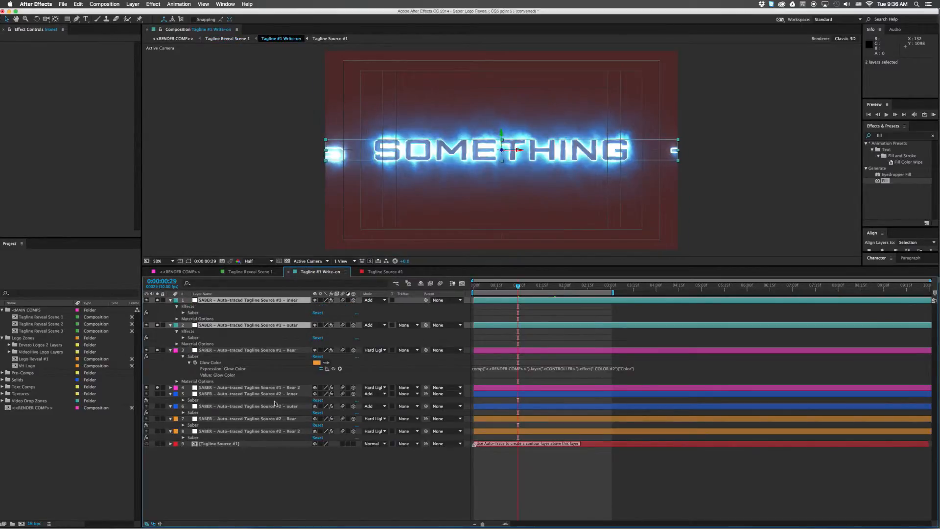
pyautogui.click(354, 307)
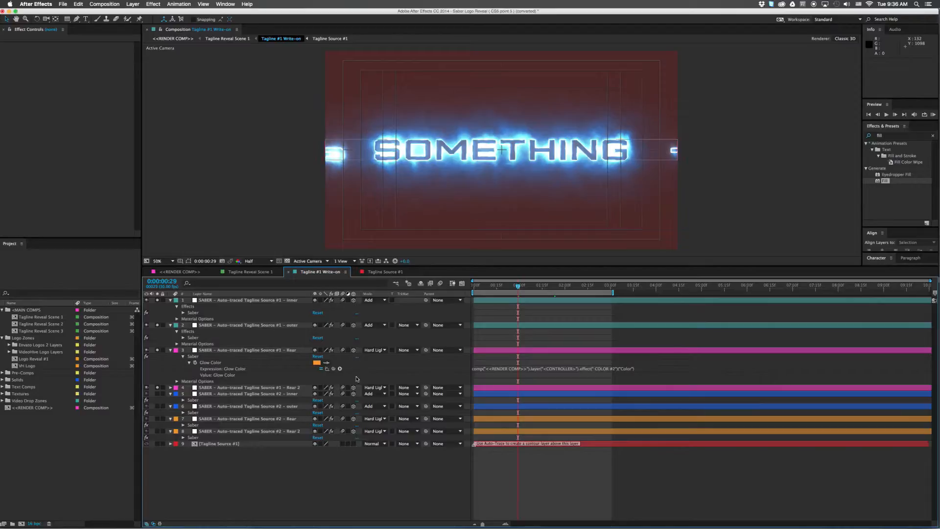
# Turn off Accepts Lights for the Tagline Source #1 inner layer and check the tagline in Tagline Reveal Scene 1
pyautogui.click(291, 302)
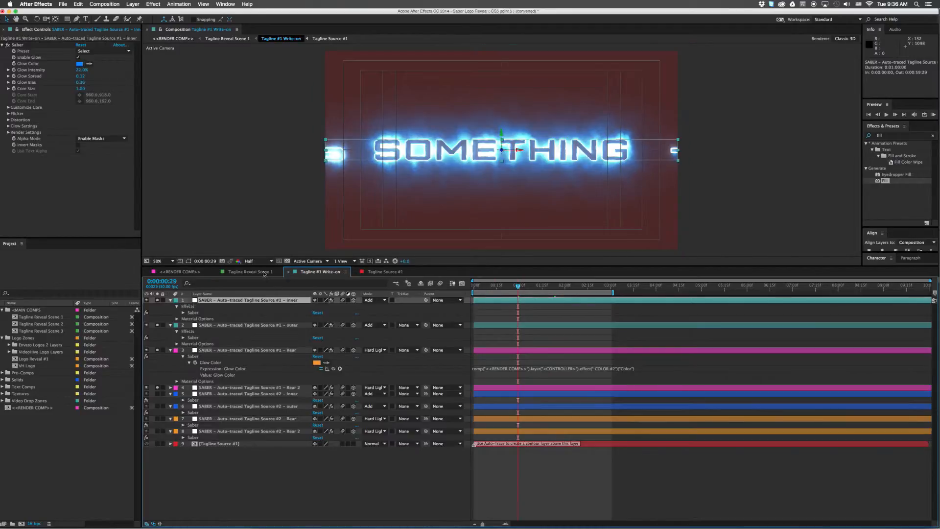
pyautogui.click(264, 276)
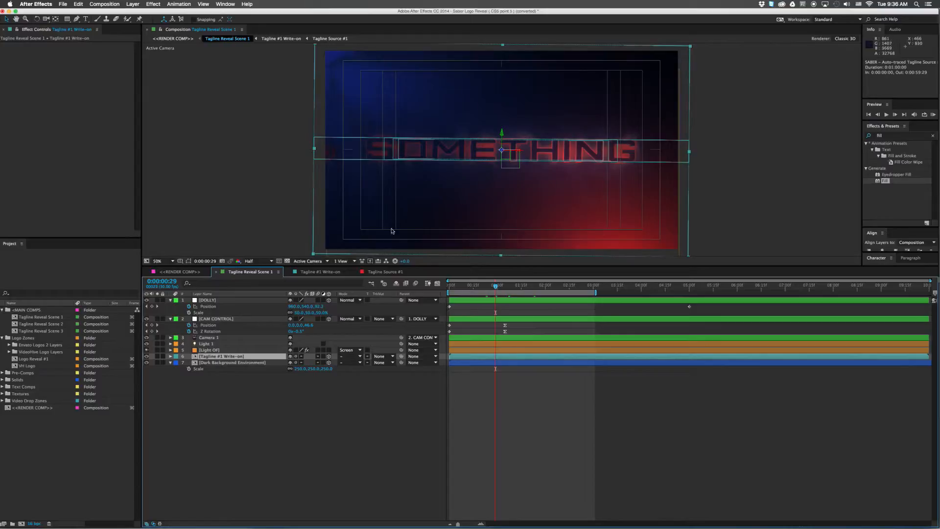
pyautogui.click(318, 275)
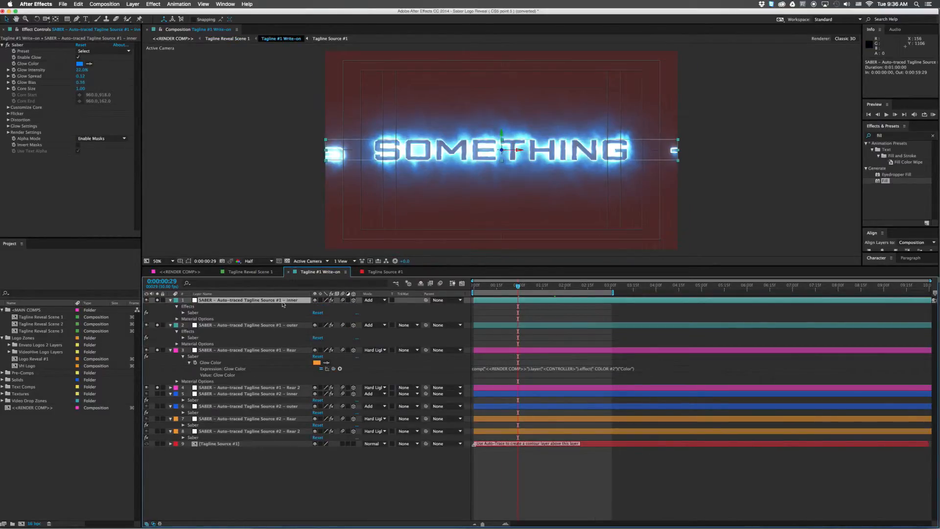
pyautogui.press('a')
pyautogui.press('a')
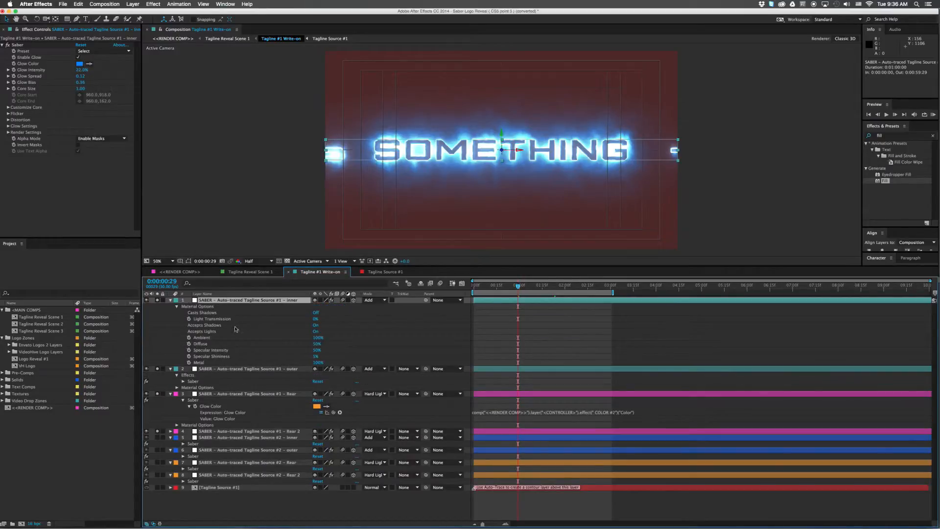
pyautogui.click(209, 331)
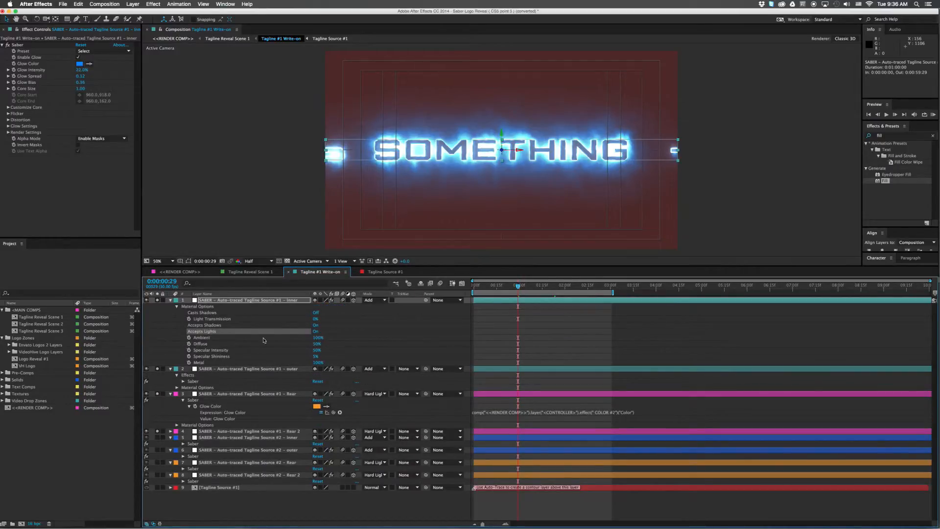
pyautogui.click(265, 272)
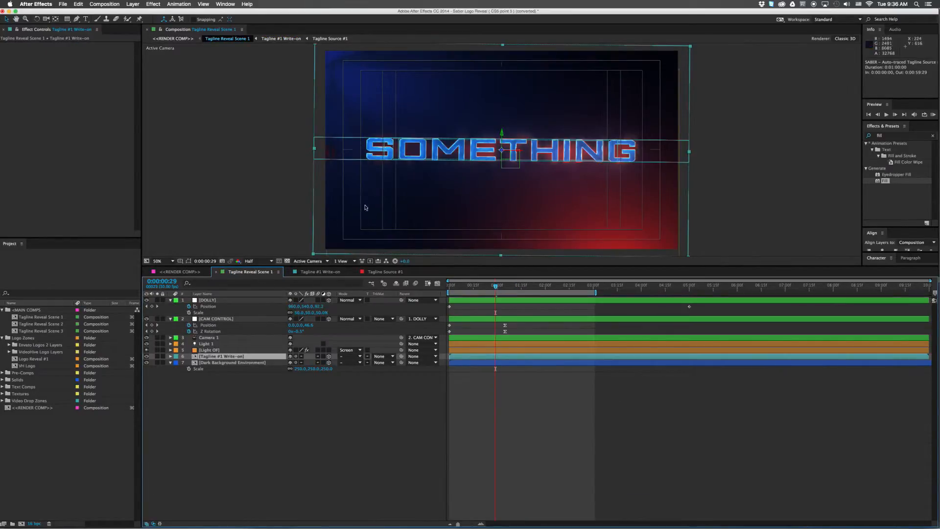
pyautogui.click(319, 272)
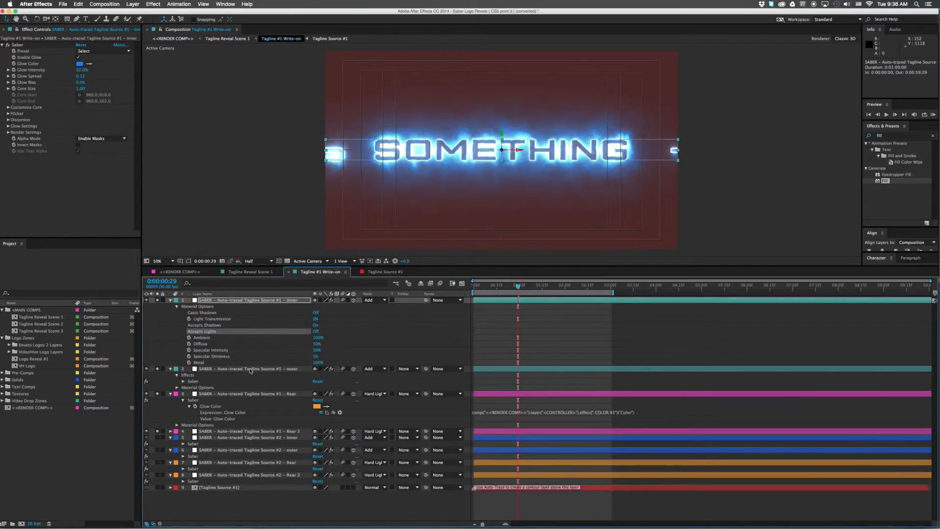
# Turn off Accepts Lights for the Tagline Source #1 outer, Rear and Rear 2 layers in Tagline #1 Write-on
pyautogui.keyDown('shift'); pyautogui.click(248, 431); pyautogui.keyUp('shift')
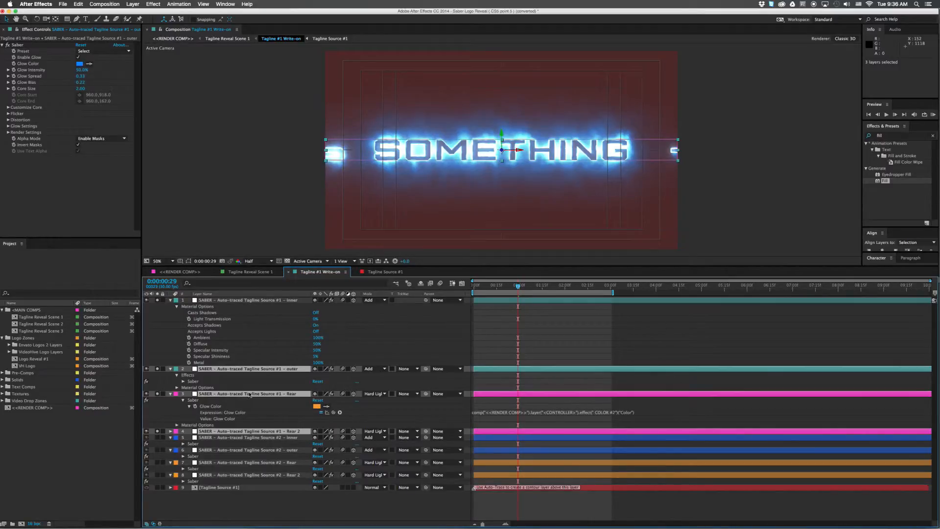
pyautogui.press('a')
pyautogui.press('a')
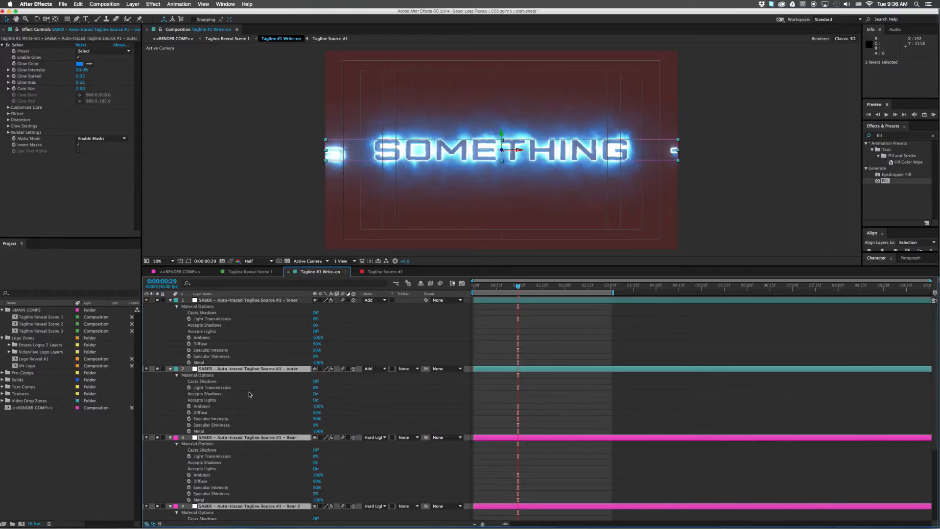
pyautogui.click(315, 400)
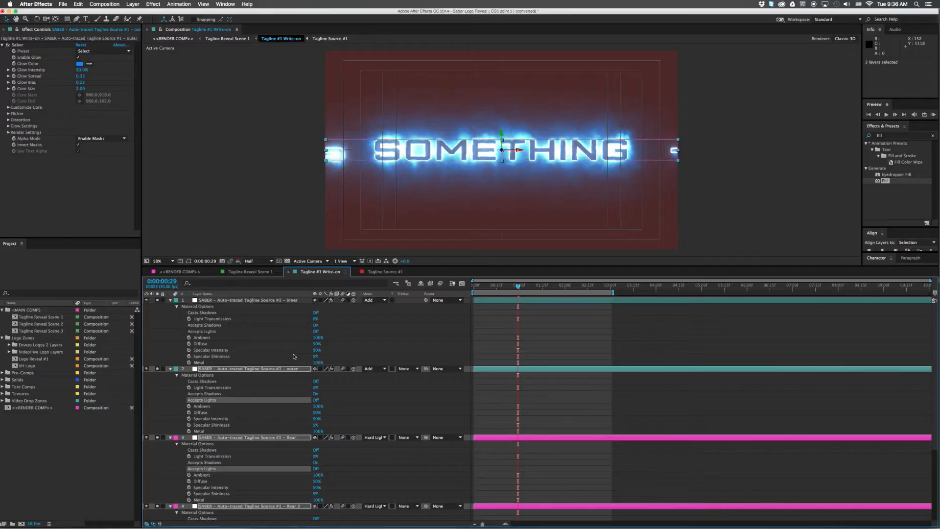
# Collapse the properties of all layers and select the four Tagline Source #1 Saber layers, from inner to Rear 2
pyautogui.press('super+a')
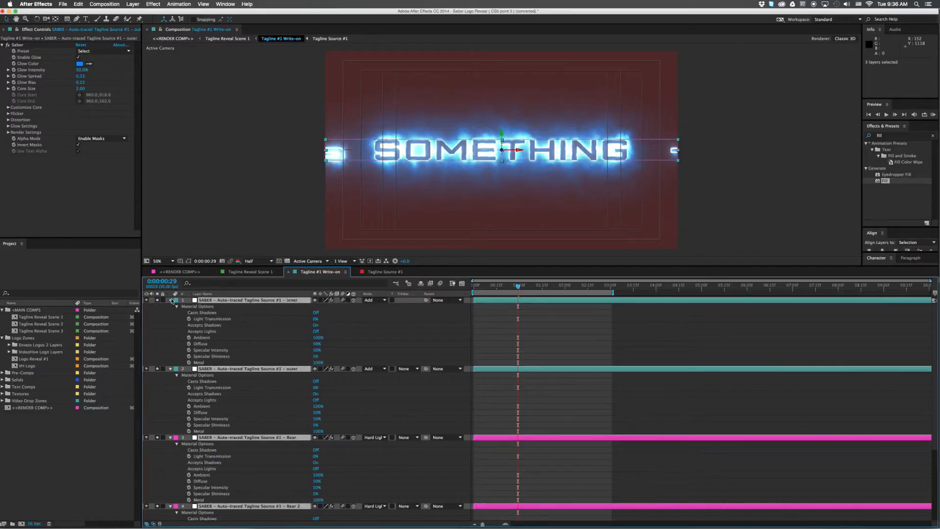
pyautogui.click(170, 301)
pyautogui.click(239, 372)
pyautogui.click(238, 326)
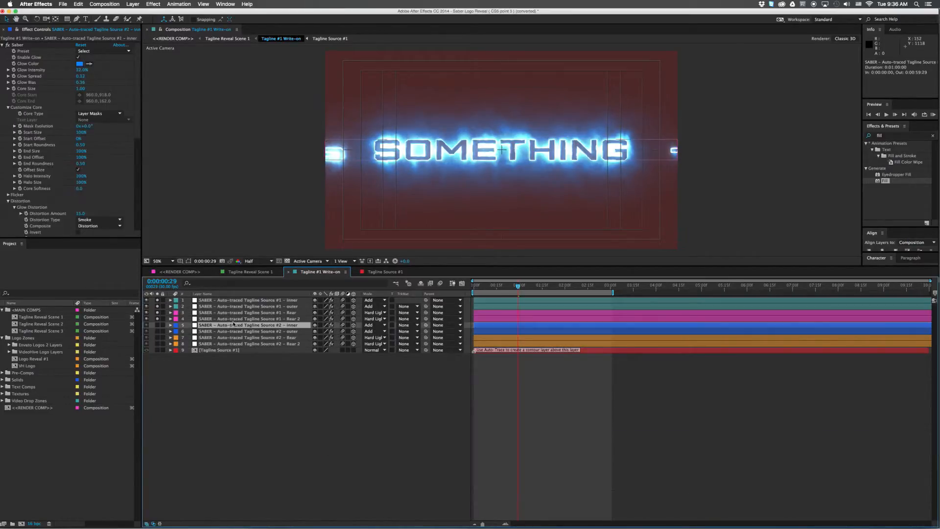
pyautogui.click(230, 318)
pyautogui.keyDown('shift'); pyautogui.click(221, 302); pyautogui.keyUp('shift')
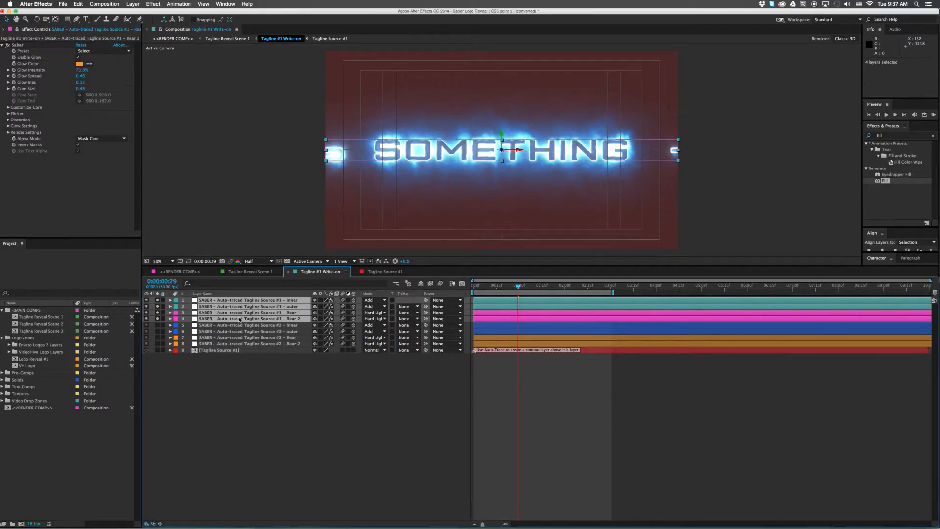
# Preview the glowing tagline in Tagline Reveal Scene 1 at several early frames, including 0:00:00:24 and 0:00:00:17
pyautogui.click(237, 271)
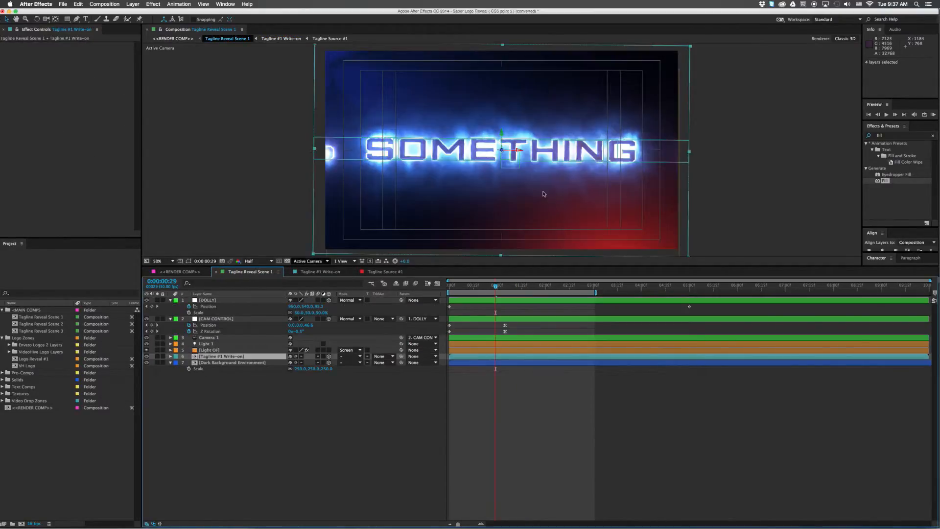
pyautogui.click(487, 287)
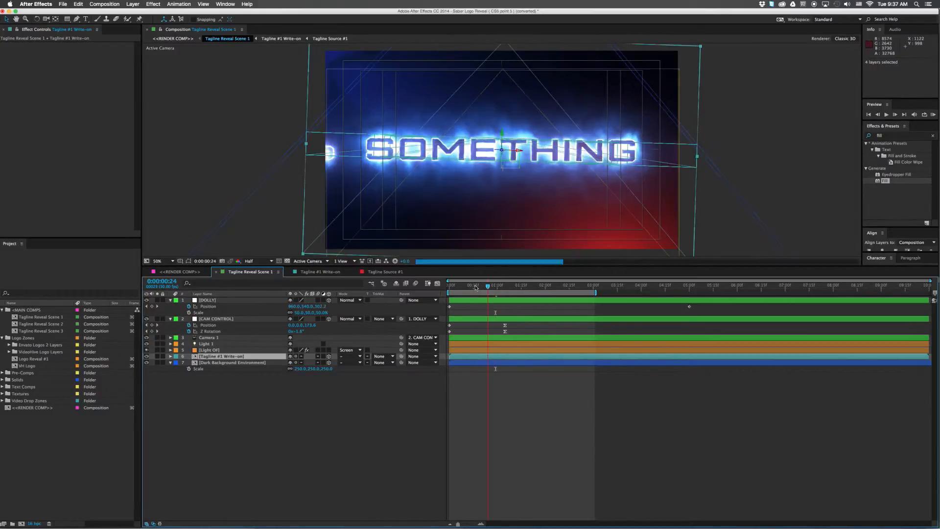
pyautogui.click(475, 287)
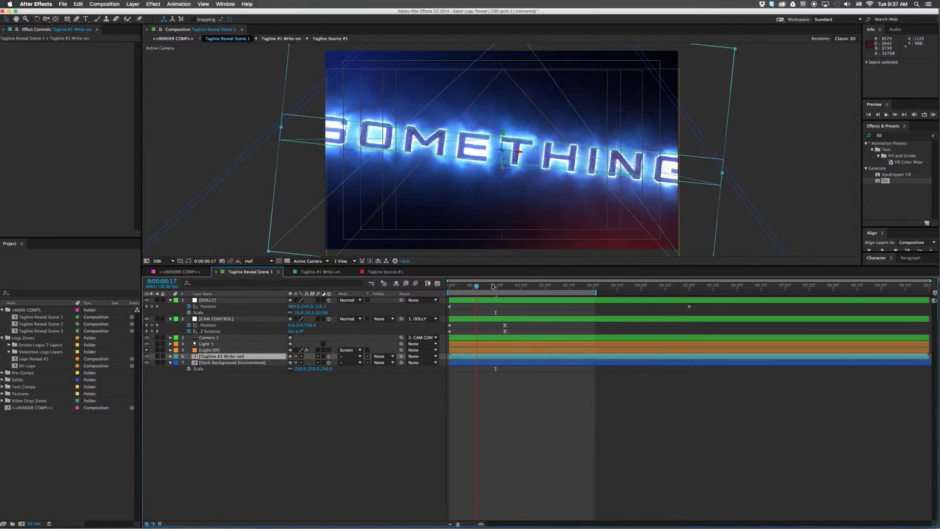
pyautogui.click(492, 287)
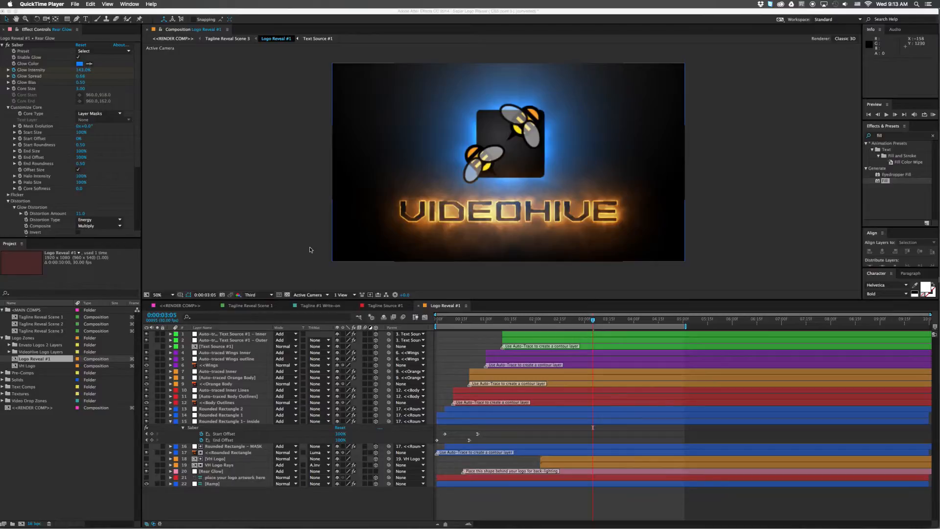
# Scrub the Logo Reveal #1 composition from its start to 0:00:01:04 and select the Auto-traced Wings Inner layer to examine its masks
pyautogui.click(461, 353)
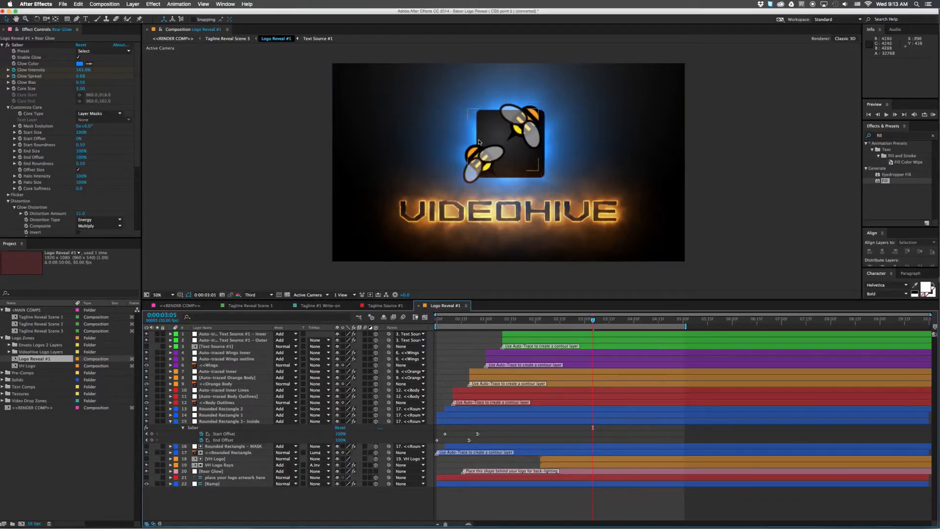
pyautogui.click(579, 121)
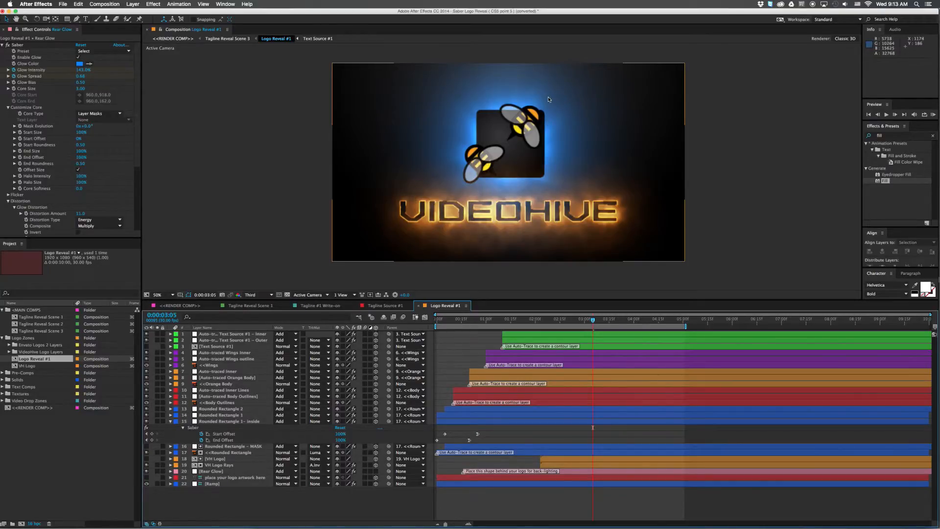
pyautogui.click(541, 167)
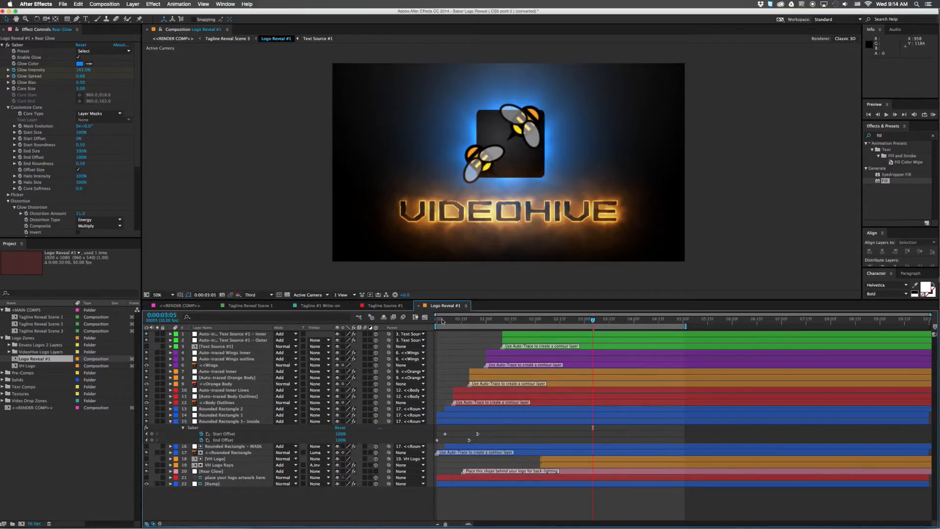
pyautogui.moveTo(442, 321); pyautogui.dragTo(492, 321)
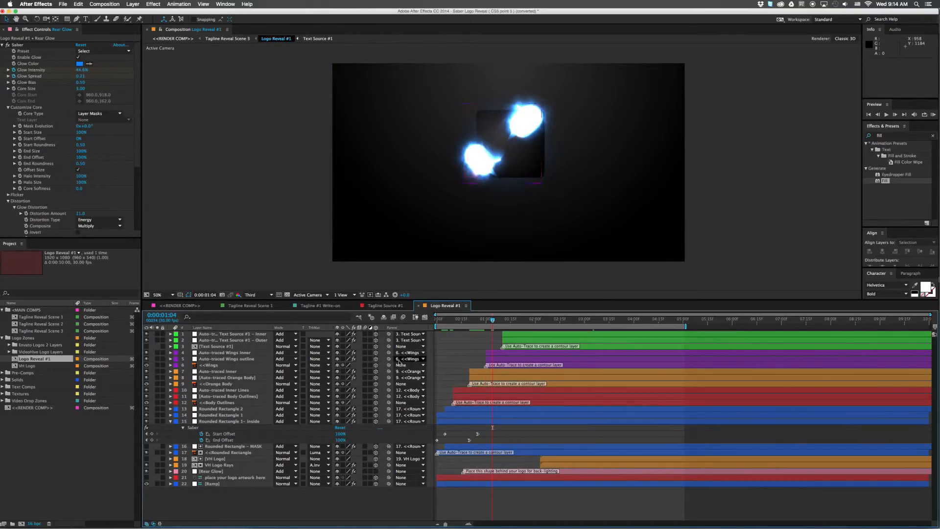
pyautogui.click(227, 353)
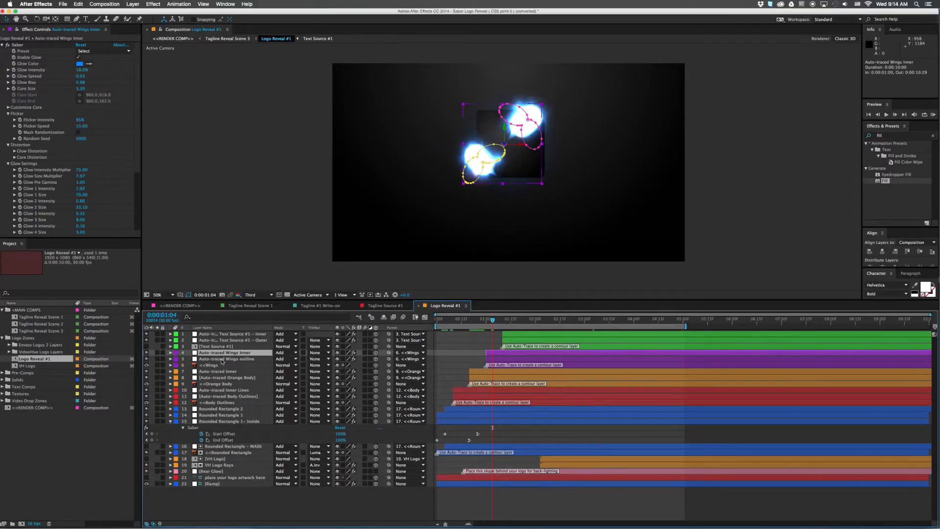
# Examine the Saber effect settings and masks of the Auto-traced Wings outline and Auto-traced Inner layers in Logo Reveal #1
pyautogui.click(221, 359)
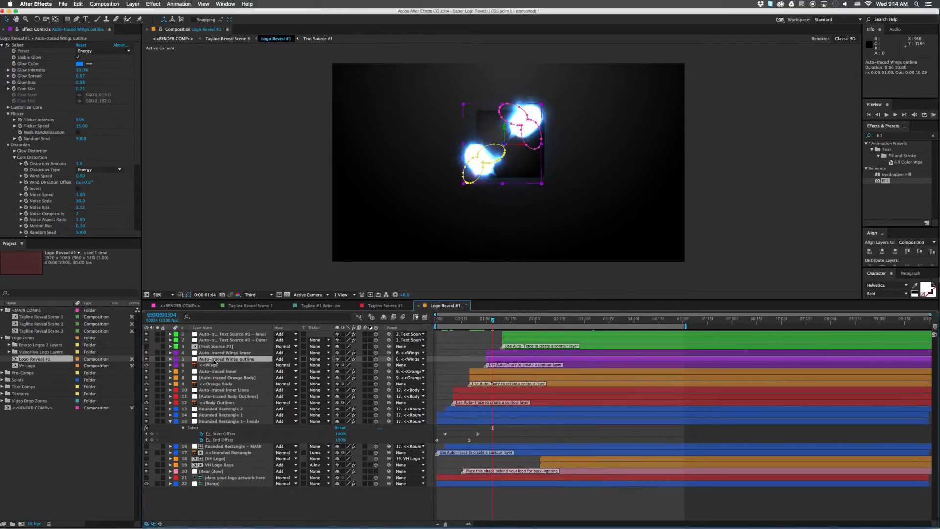
pyautogui.press('e')
pyautogui.press('e')
pyautogui.click(207, 371)
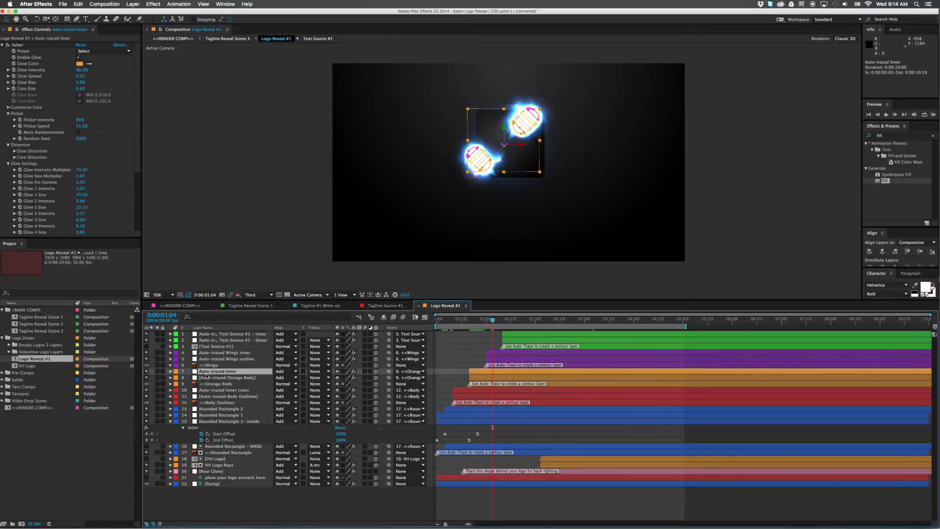
pyautogui.press('e')
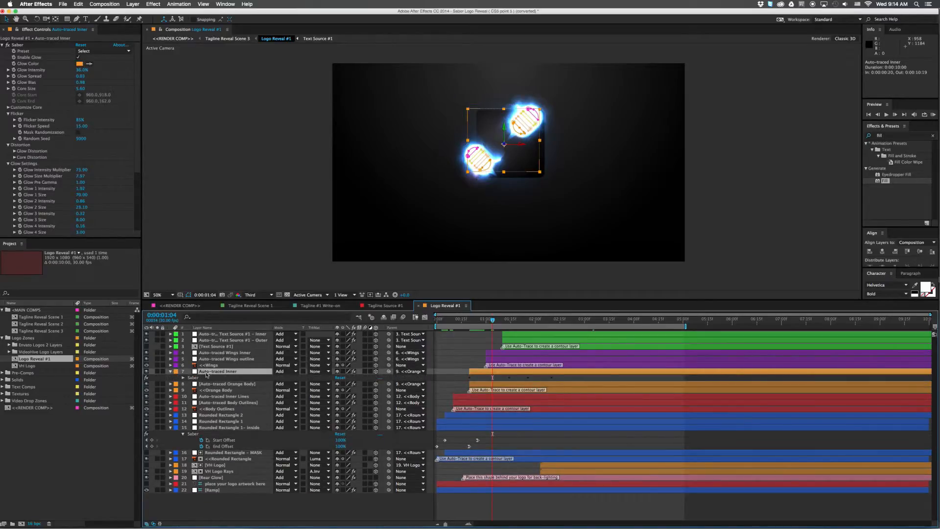
pyautogui.press('e')
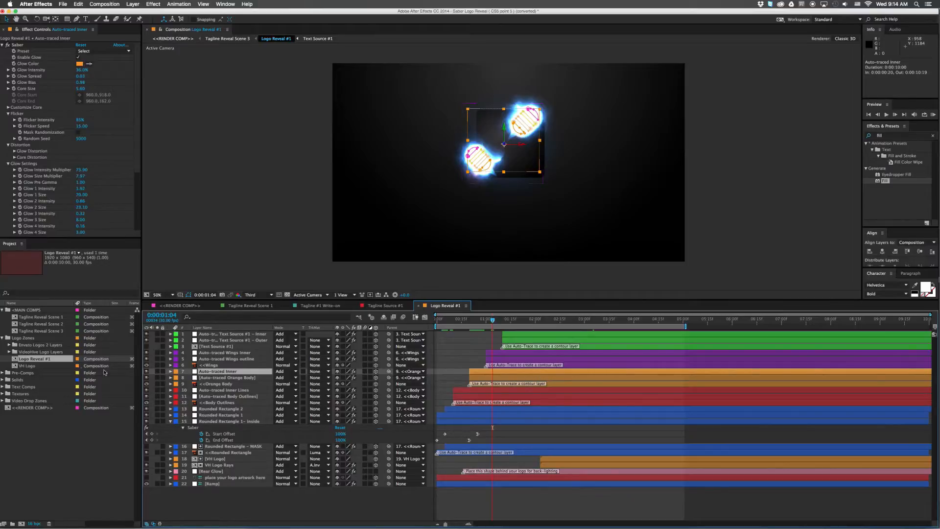
pyautogui.click(38, 361)
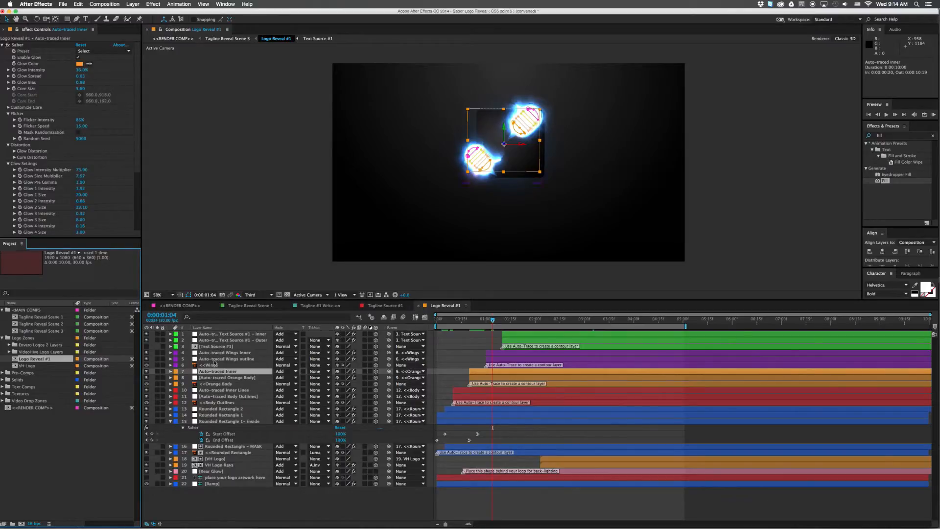
pyautogui.click(226, 359)
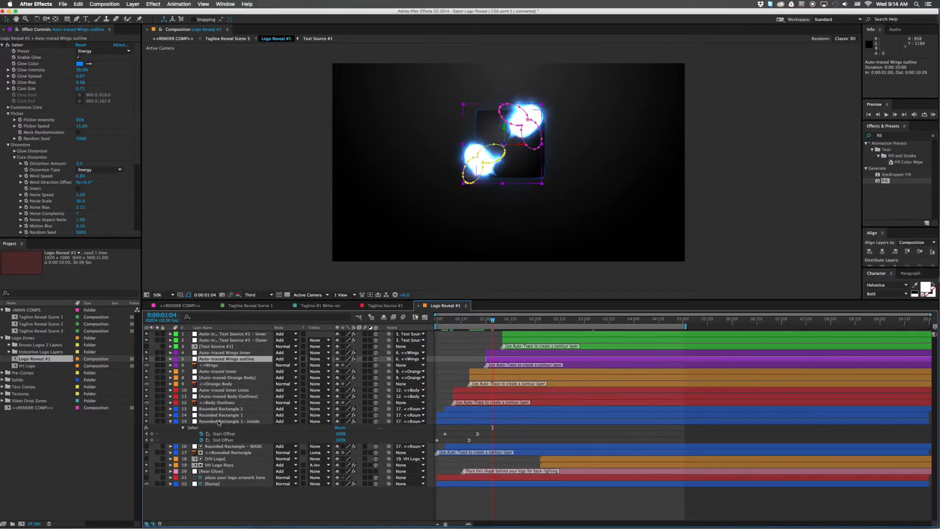
# Solo the five rounded rectangle layers, from Rounded Rectangle 2 to <<Rounded Rectangle, and preview them from 0:00:00:02 to 0:00:00:10
pyautogui.click(210, 453)
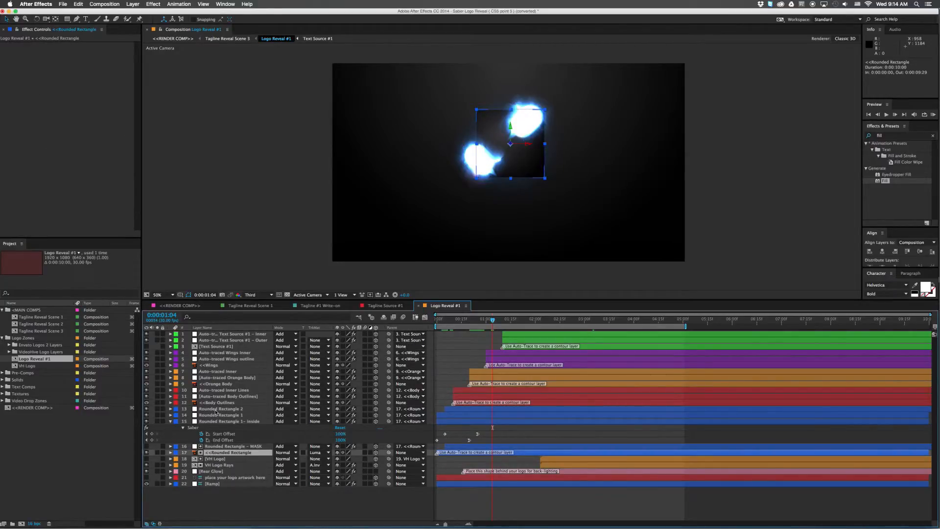
pyautogui.keyDown('shift'); pyautogui.click(215, 408); pyautogui.keyUp('shift')
pyautogui.click(157, 409)
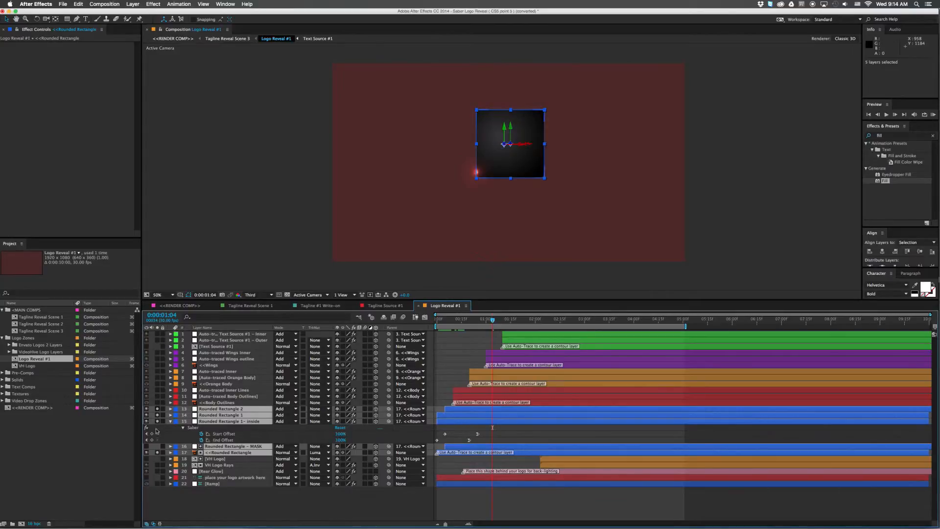
pyautogui.click(440, 321)
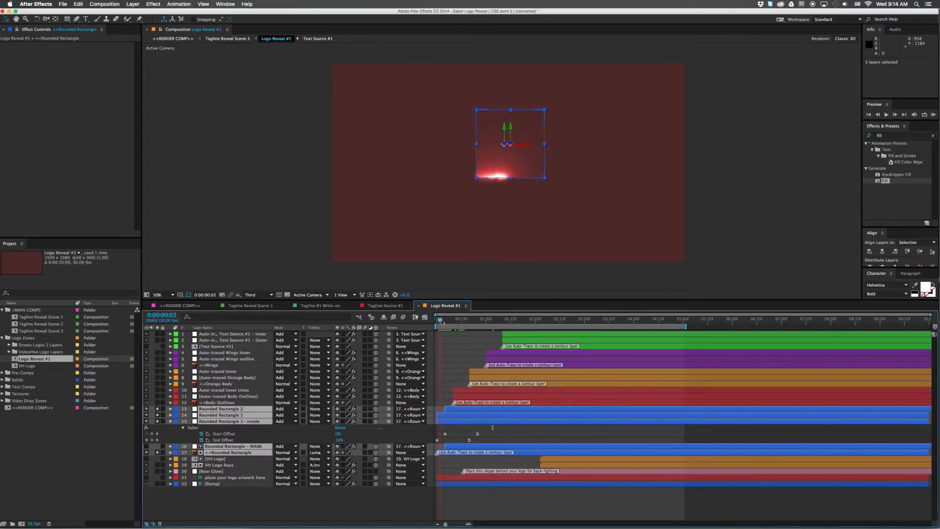
pyautogui.moveTo(440, 321); pyautogui.dragTo(453, 322)
pyautogui.click(450, 374)
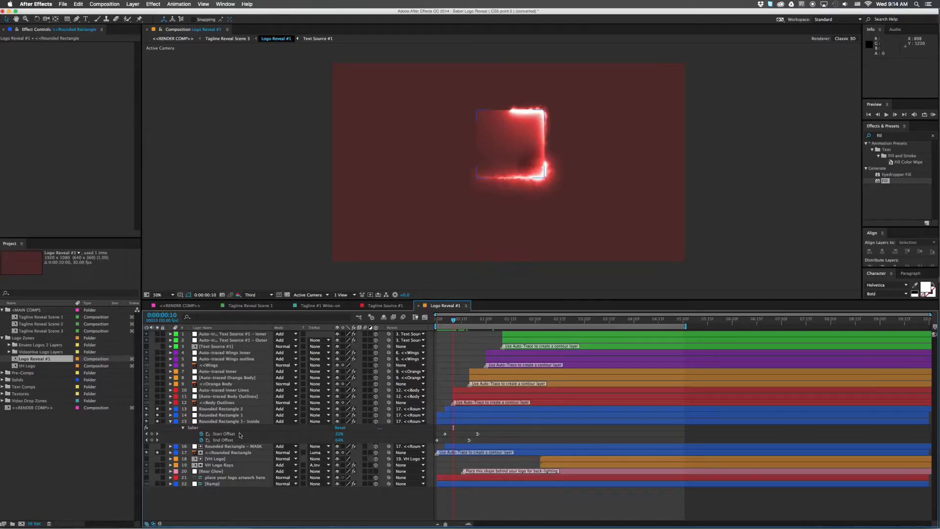
# Isolate the Rounded Rectangle 1- Inside layer and preview its inner glow between 0:00:00:08 and 0:00:00:16
pyautogui.click(238, 453)
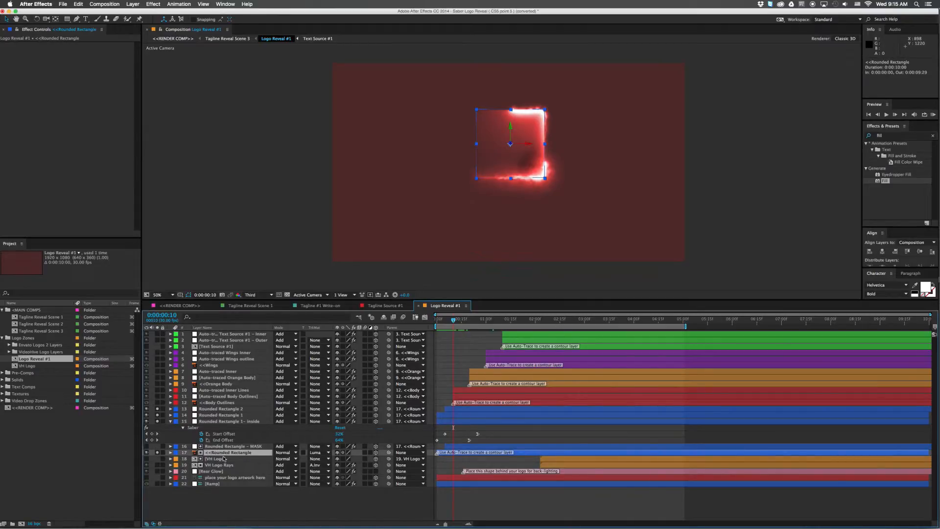
pyautogui.click(228, 421)
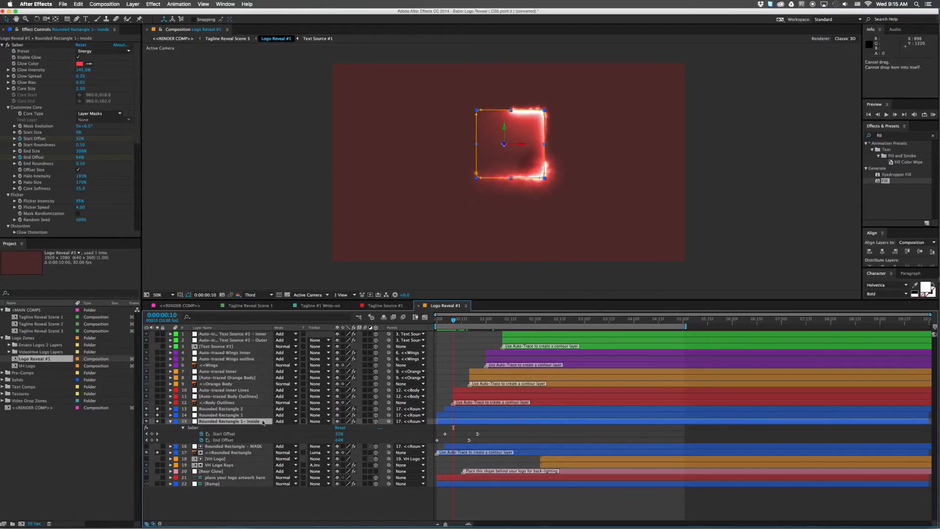
pyautogui.click(204, 422)
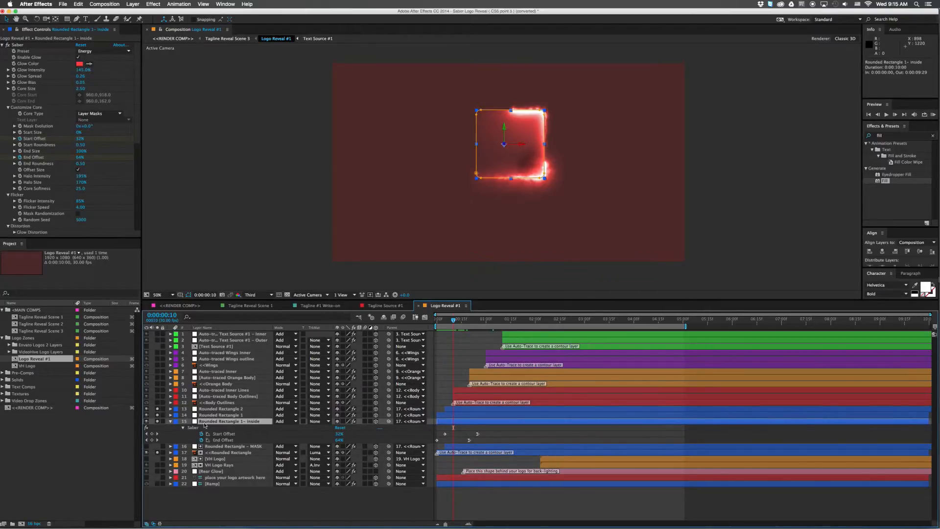
pyautogui.moveTo(453, 321); pyautogui.dragTo(455, 320)
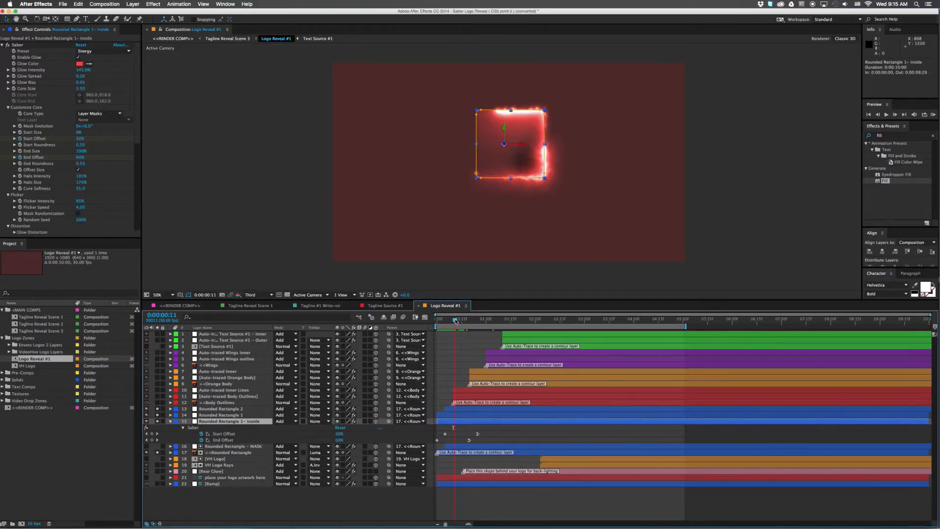
pyautogui.click(158, 421)
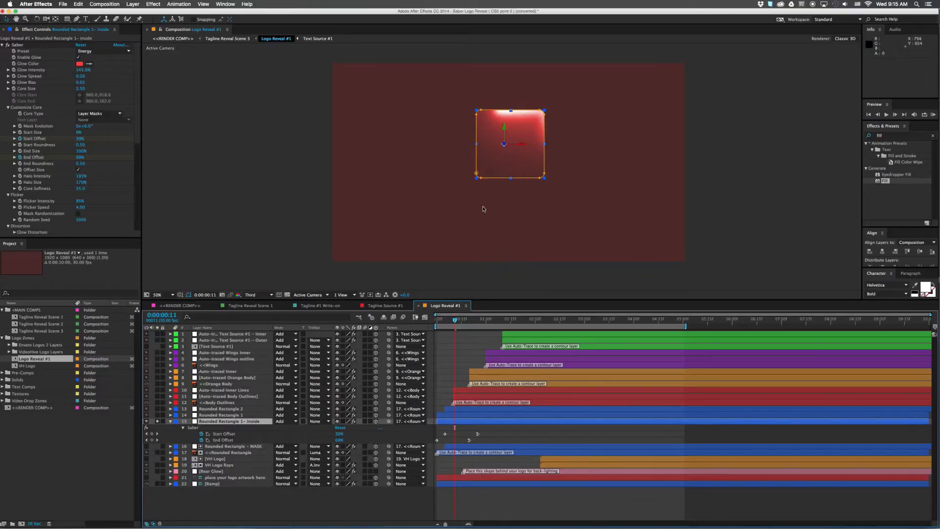
pyautogui.click(474, 358)
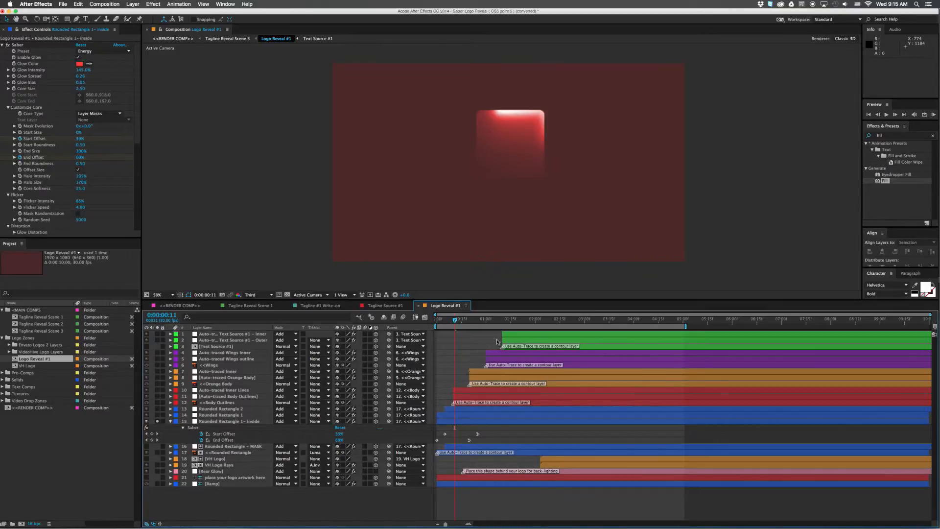
pyautogui.click(463, 321)
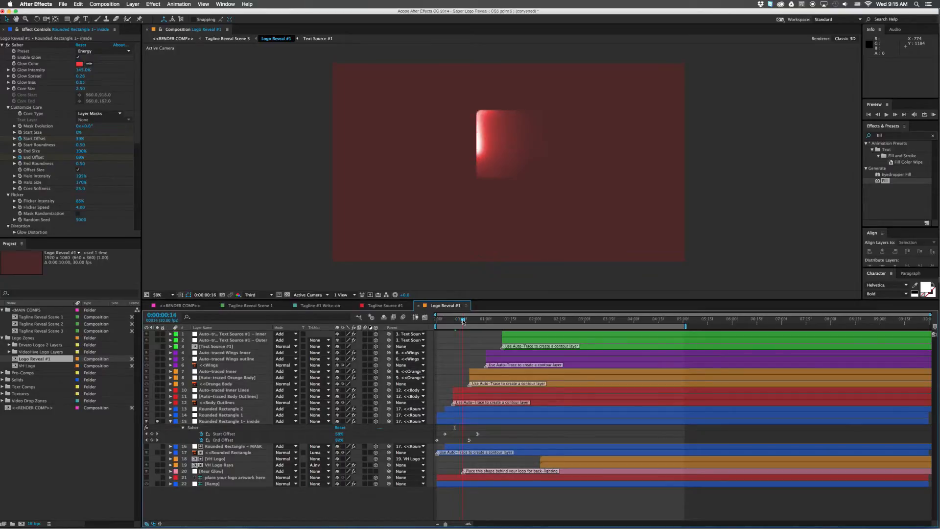
pyautogui.moveTo(464, 321)
pyautogui.mouseDown()
pyautogui.moveTo(473, 321)
pyautogui.moveTo(450, 321)
pyautogui.mouseUp()
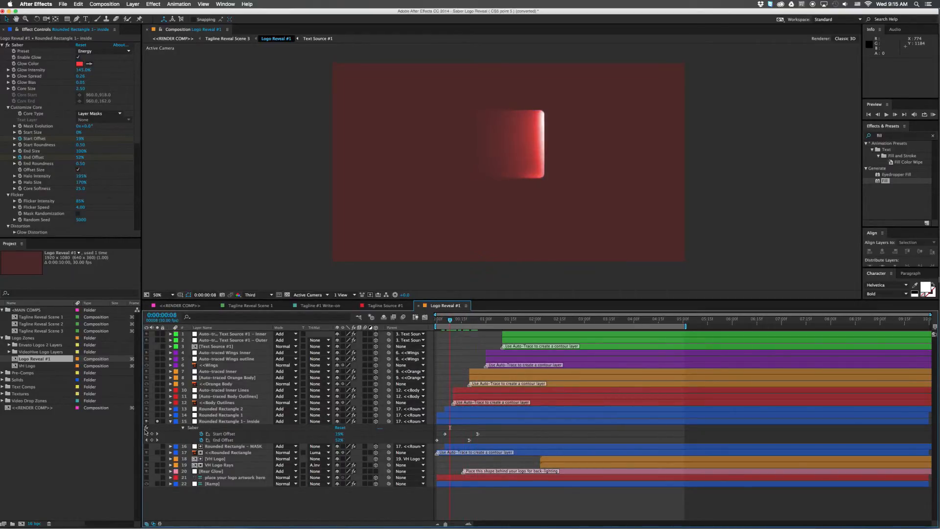
# Solo only the Rounded Rectangle 1 layer and preview its Saber stroke from 0:00:00:08 to 0:00:00:16
pyautogui.click(157, 415)
pyautogui.click(445, 416)
pyautogui.click(457, 319)
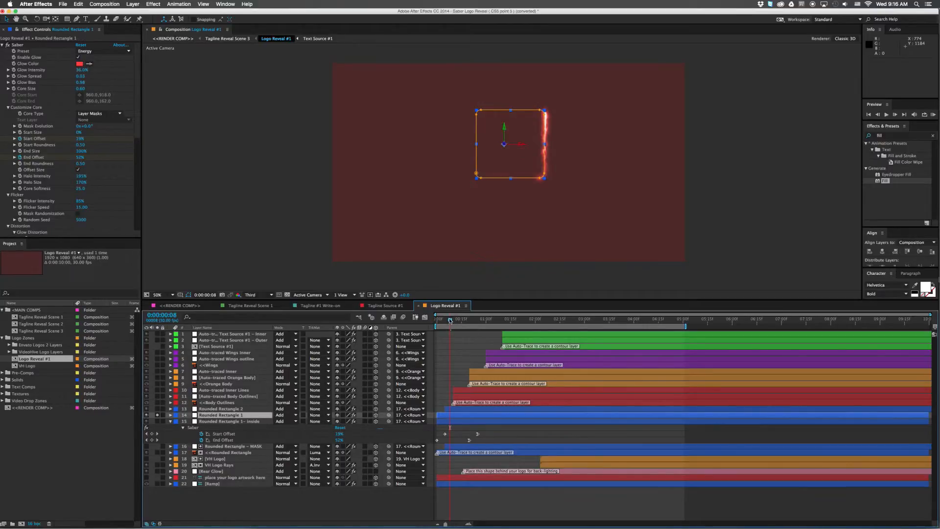
pyautogui.click(453, 364)
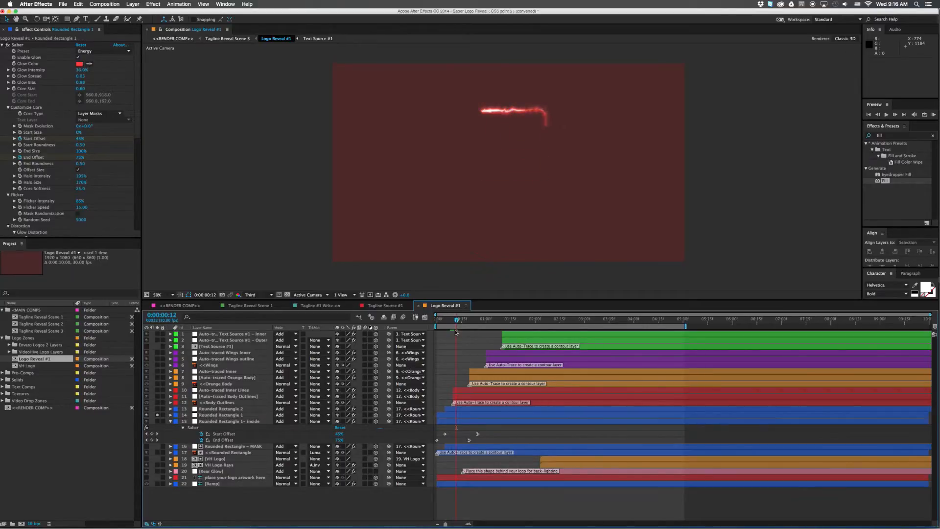
pyautogui.click(243, 416)
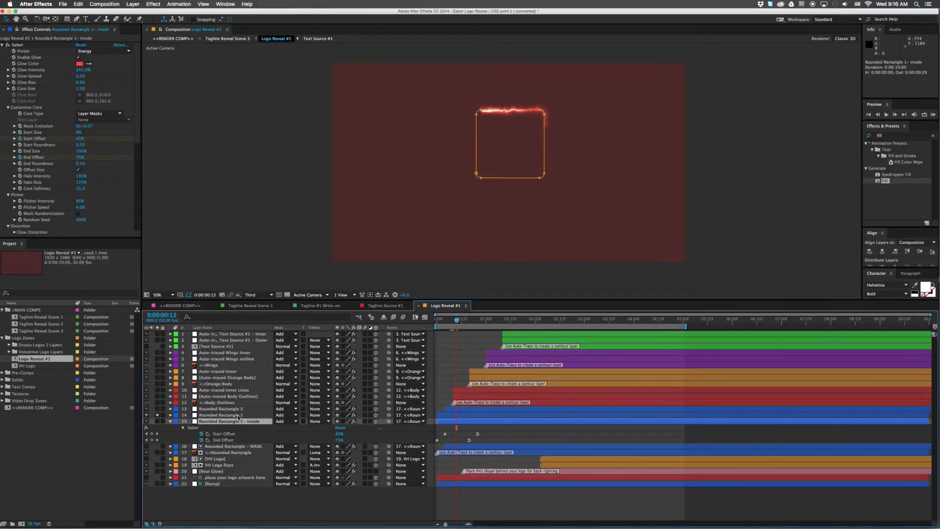
pyautogui.click(453, 362)
pyautogui.moveTo(456, 319); pyautogui.dragTo(463, 320)
# Solo only the Rounded Rectangle 2 layer and preview its Saber stroke up to 0:00:00:23
pyautogui.click(204, 409)
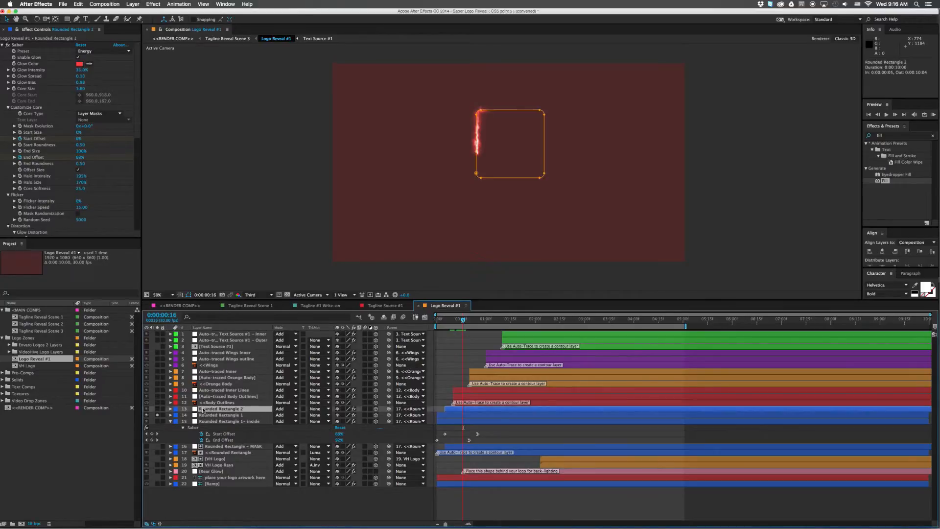
pyautogui.click(157, 409)
pyautogui.click(465, 381)
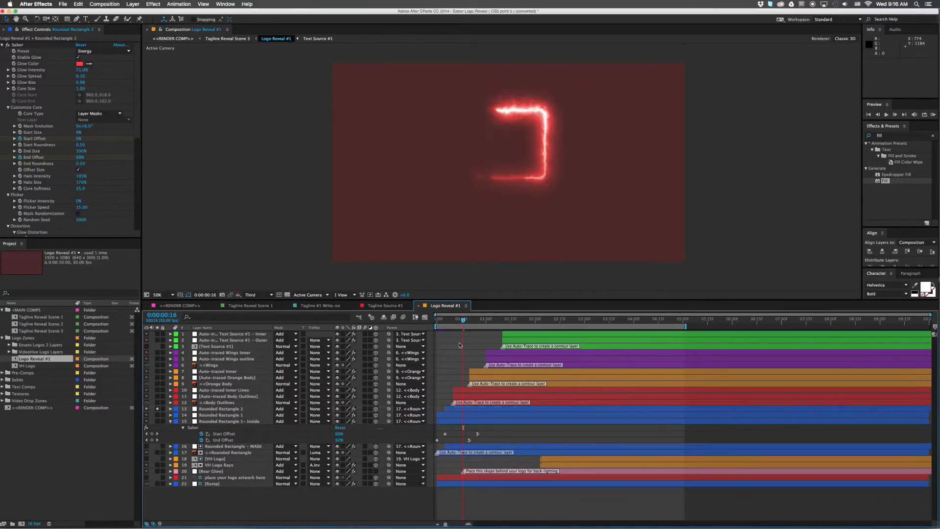
pyautogui.moveTo(463, 321); pyautogui.dragTo(475, 321)
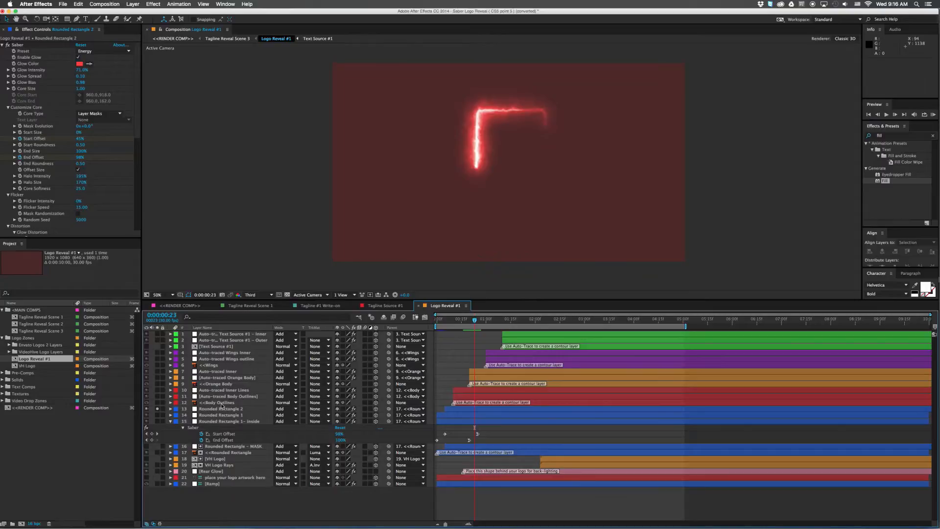
# Solo only the Auto-traced Inner Lines, Auto-traced Body Outlines and <<Body Outlines layers
pyautogui.click(221, 403)
pyautogui.keyDown('shift'); pyautogui.click(214, 391); pyautogui.keyUp('shift')
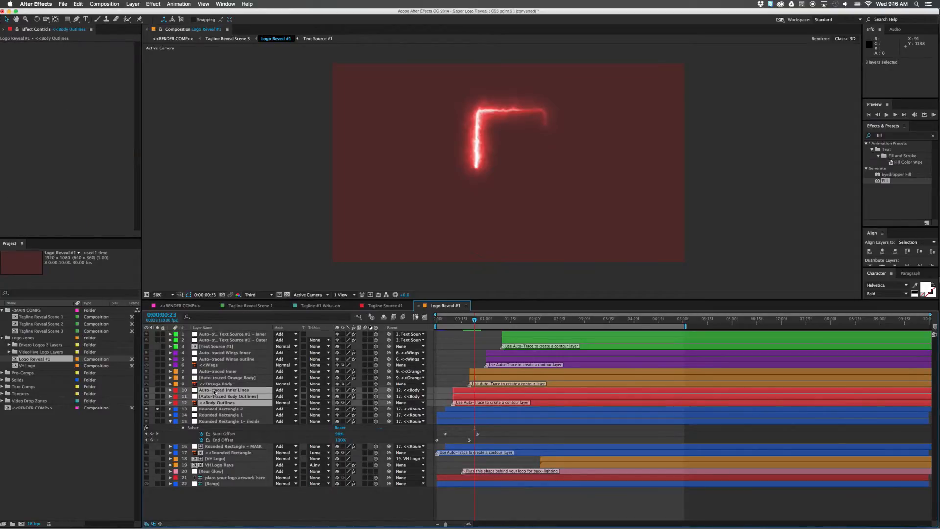
pyautogui.click(157, 391)
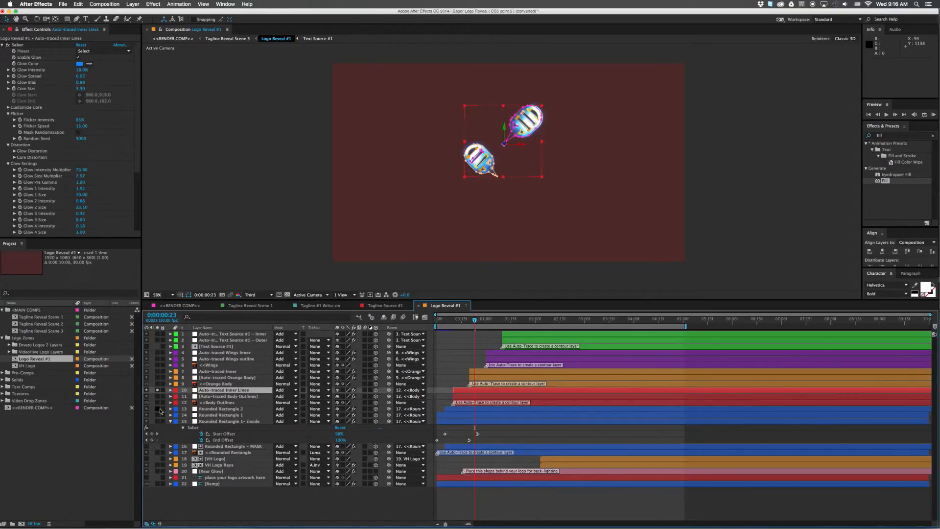
pyautogui.click(157, 402)
pyautogui.click(157, 396)
pyautogui.click(219, 402)
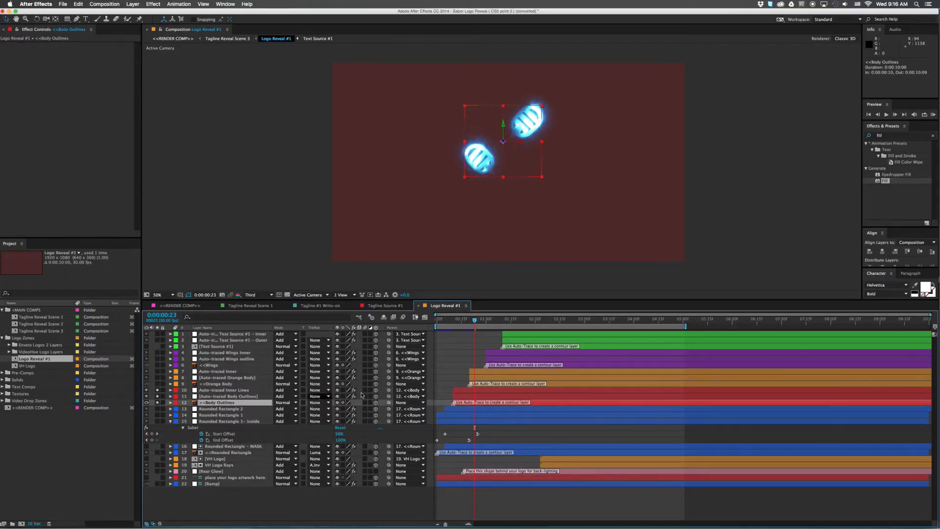
pyautogui.click(464, 367)
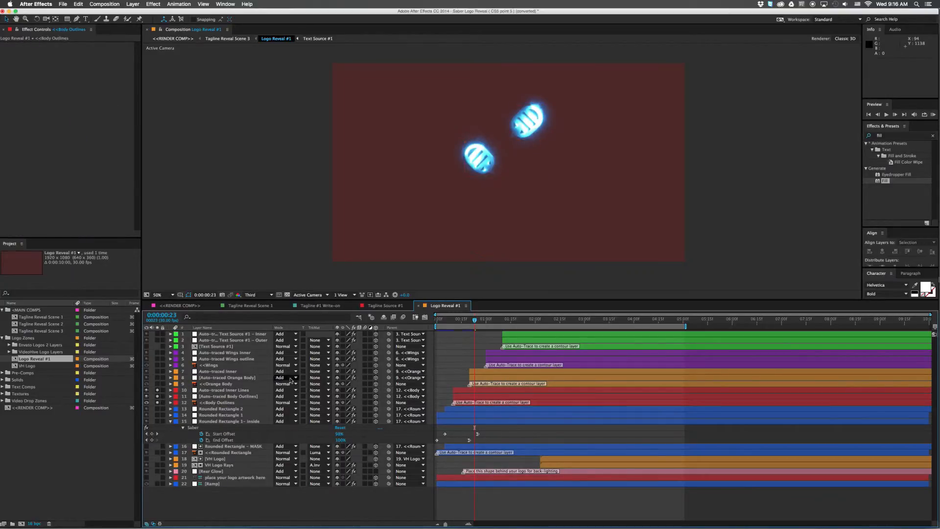
# Examine the <<Body Outlines artwork layer and the masks and Saber settings of its two auto-traced layers
pyautogui.click(208, 402)
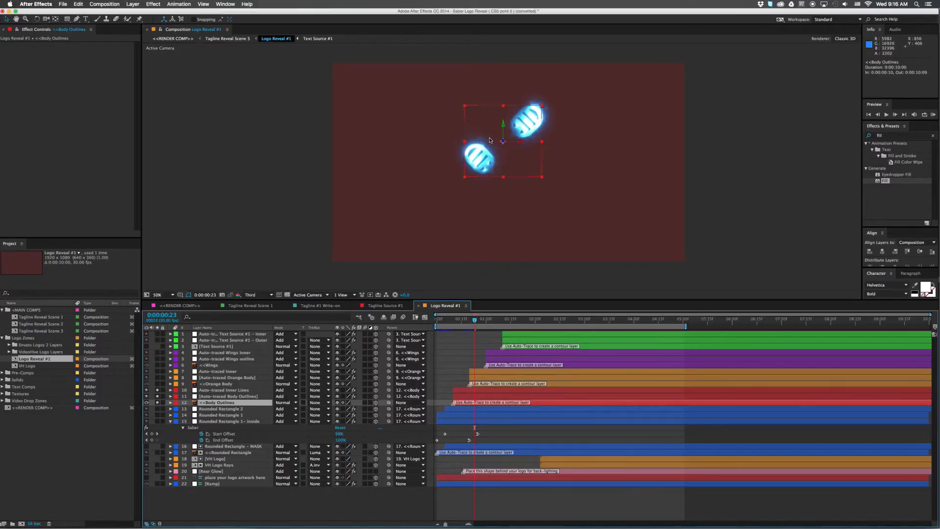
pyautogui.click(239, 395)
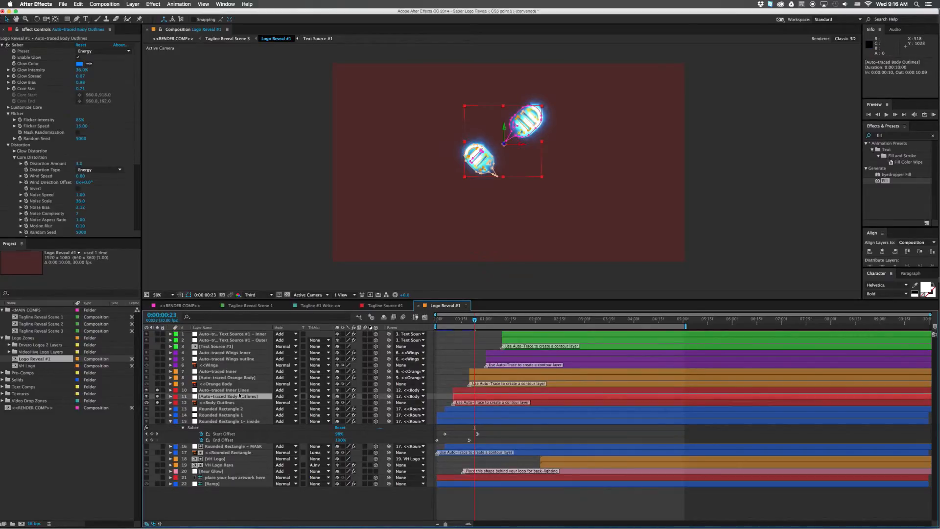
pyautogui.click(240, 390)
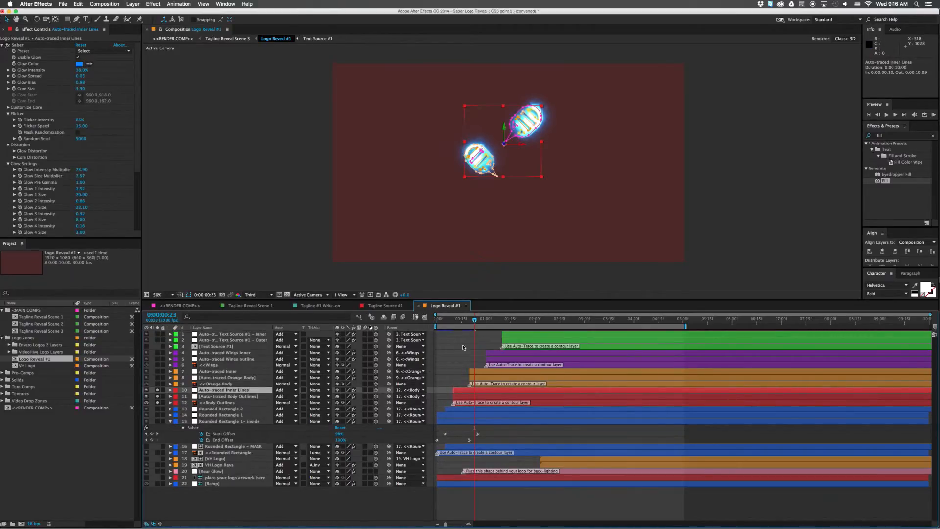
# Hide and unsolo the Auto-traced Inner Lines and Auto-traced Body Outlines layers, leaving <<Body Outlines soloed at 0:00:00:24
pyautogui.click(474, 405)
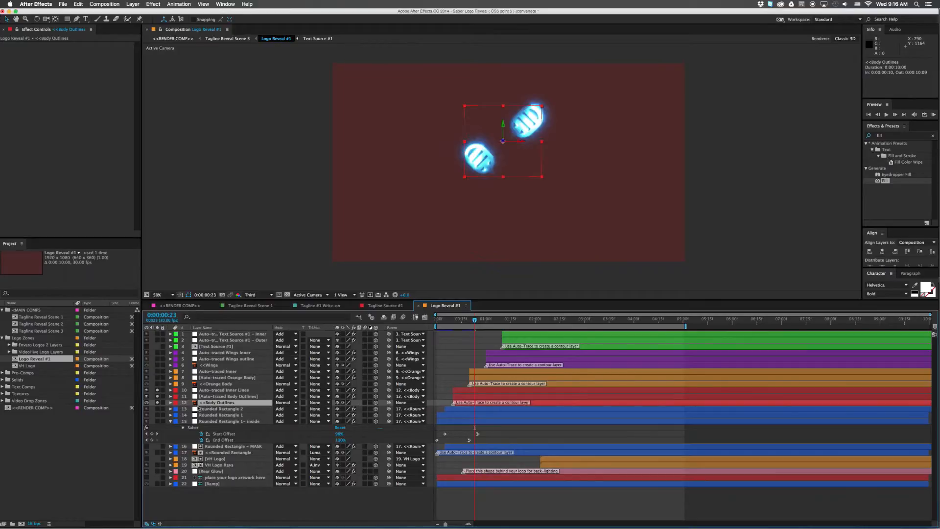
pyautogui.moveTo(146, 392); pyautogui.dragTo(146, 396)
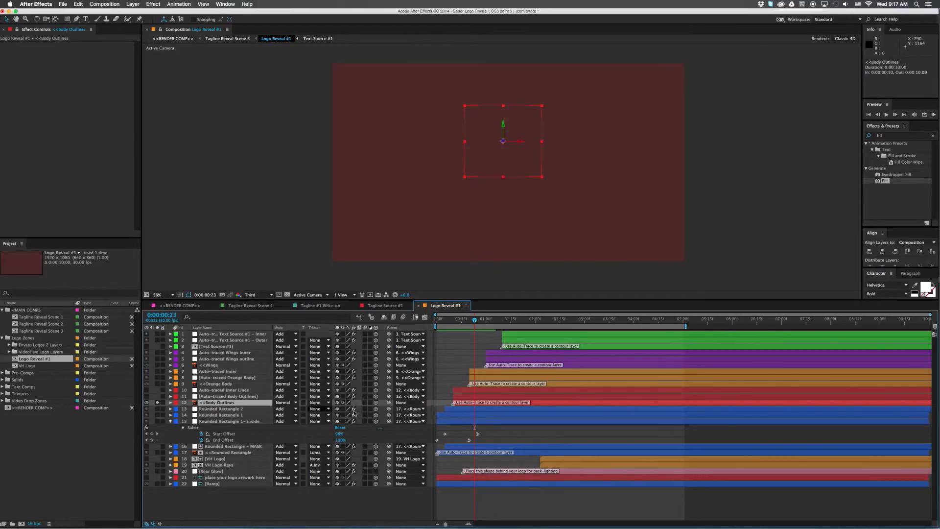
pyautogui.moveTo(475, 319)
pyautogui.mouseDown()
pyautogui.moveTo(493, 320)
pyautogui.moveTo(475, 320)
pyautogui.mouseUp()
# Try an auto-trace of the <<Body Outlines layer with the time span set to Current Frame
pyautogui.click(133, 4)
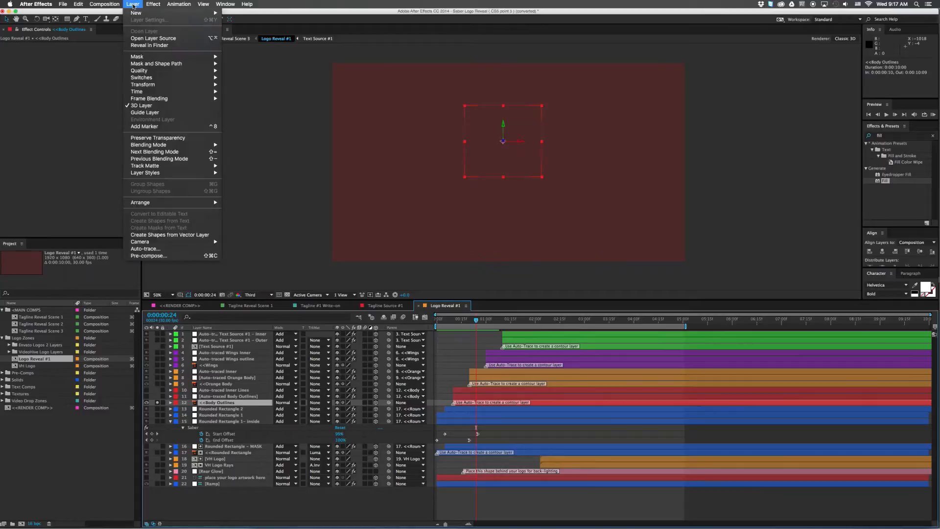
pyautogui.click(172, 248)
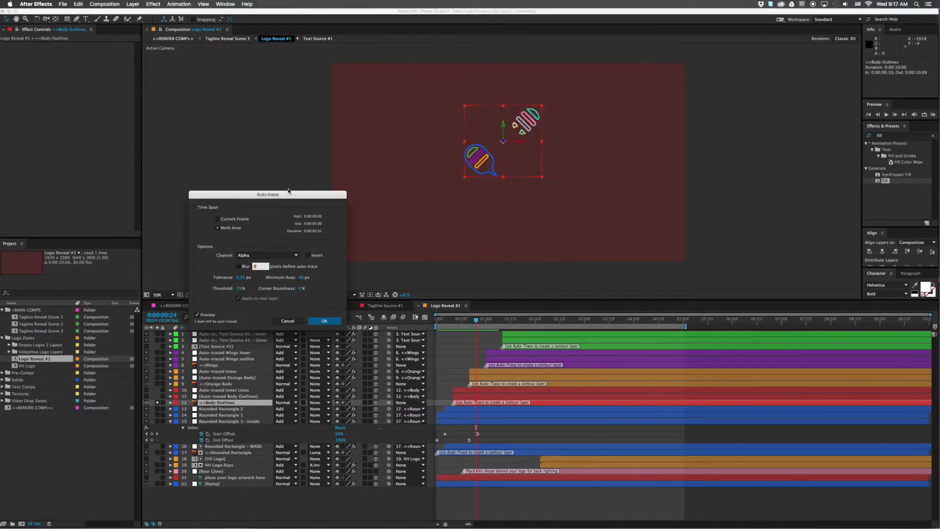
pyautogui.moveTo(289, 194); pyautogui.dragTo(293, 104)
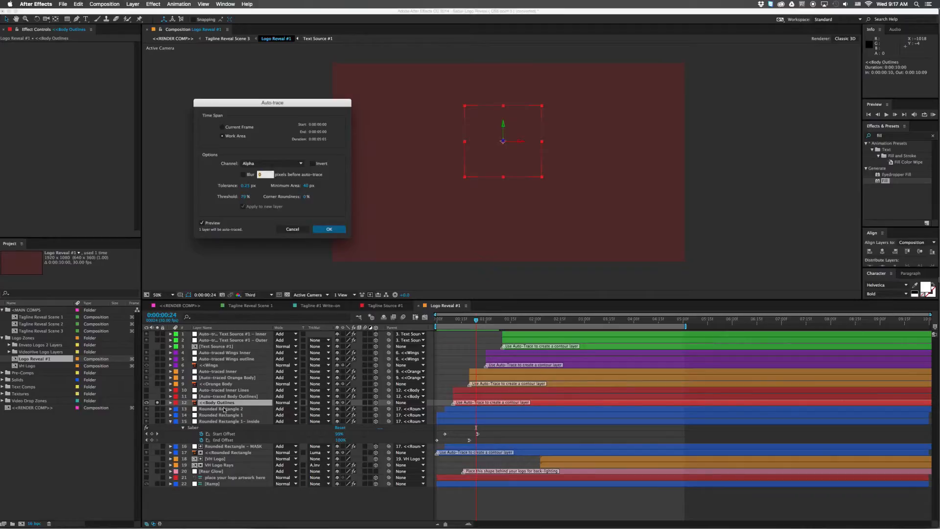
pyautogui.click(233, 129)
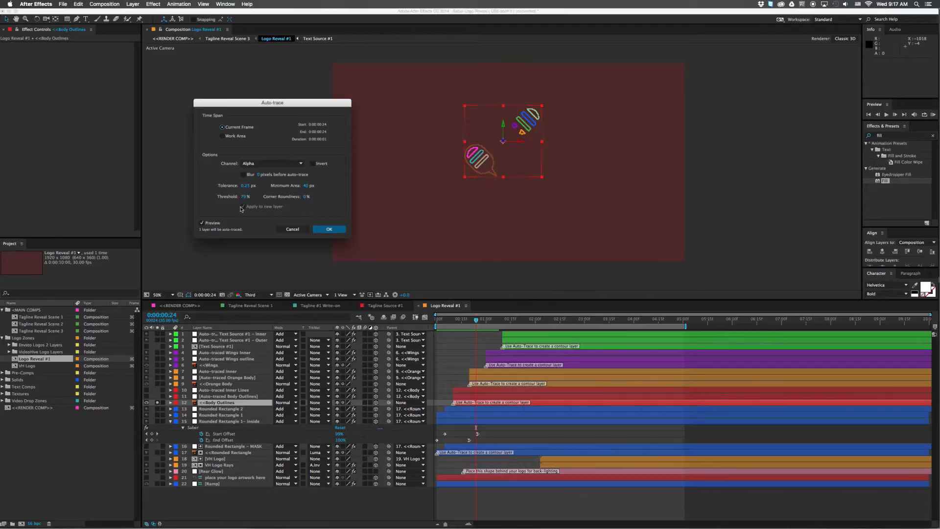
pyautogui.click(293, 229)
# Show and solo only the Auto-traced Body Outlines layer and preview its Saber stroke back to 0:00:00:20
pyautogui.click(221, 397)
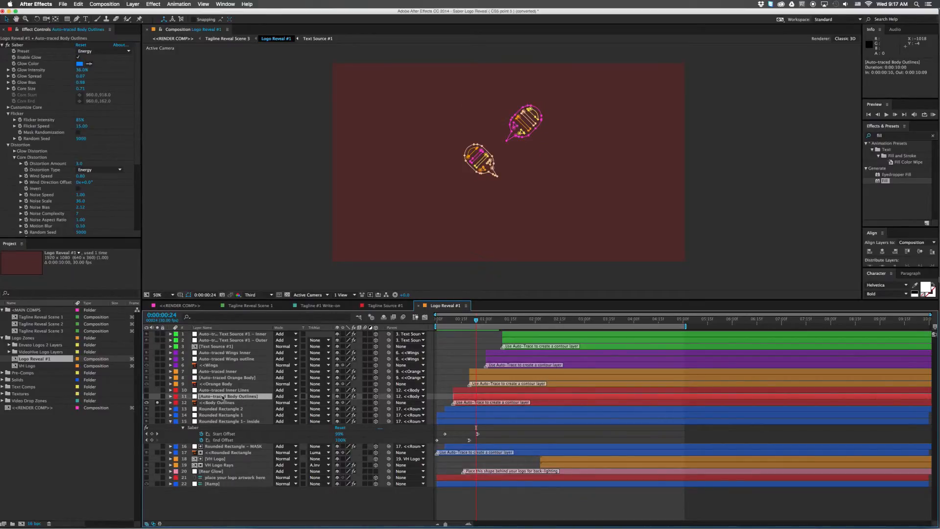
pyautogui.click(146, 397)
pyautogui.click(157, 396)
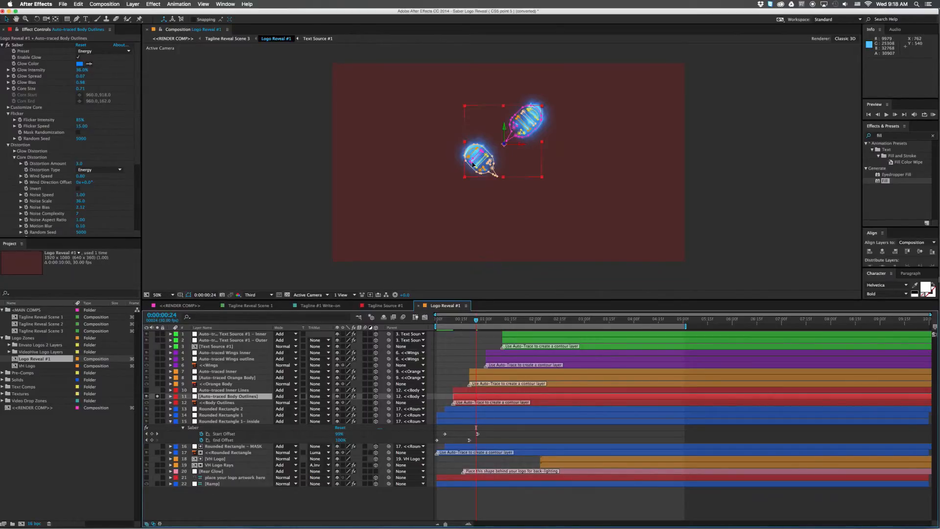
pyautogui.click(461, 354)
pyautogui.click(465, 320)
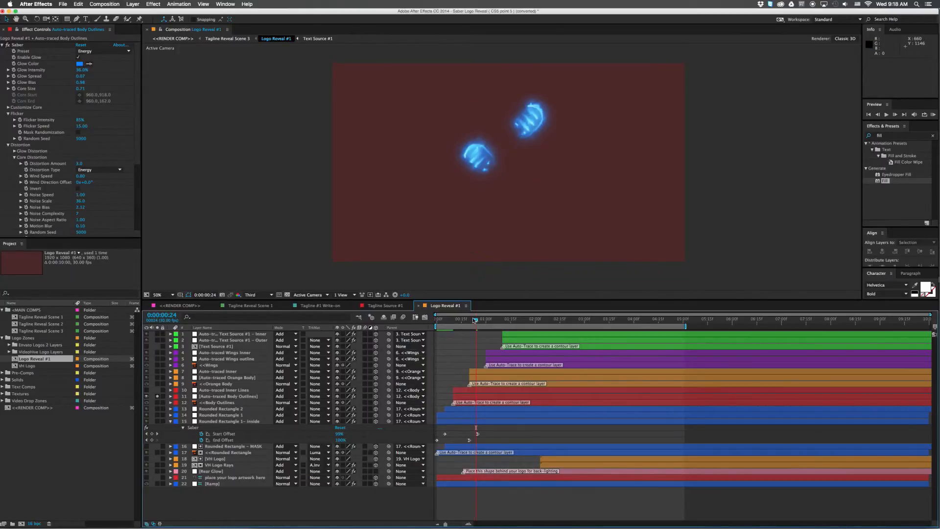
pyautogui.moveTo(463, 321)
pyautogui.mouseDown()
pyautogui.moveTo(493, 318)
pyautogui.moveTo(469, 320)
pyautogui.mouseUp()
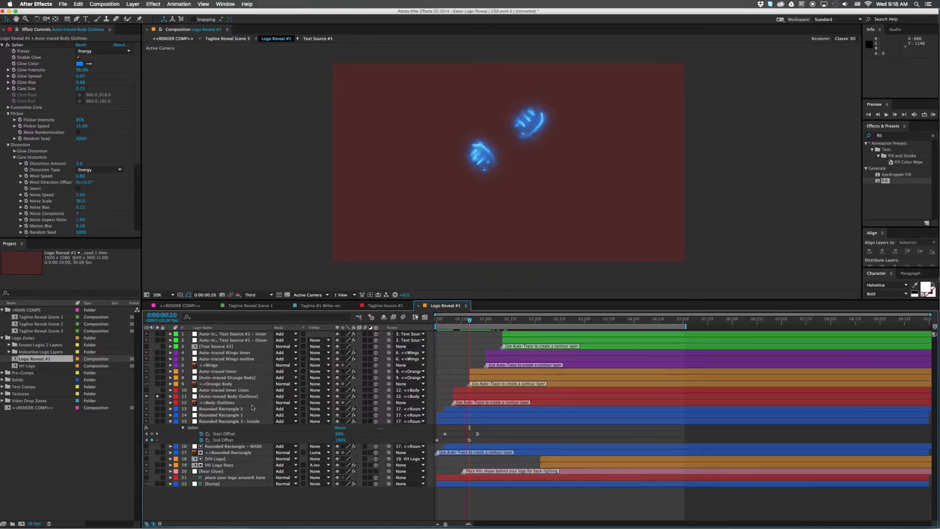
# Reveal the Saber effect of the Auto-traced Body Outlines layer in the timeline and copy it
pyautogui.click(234, 403)
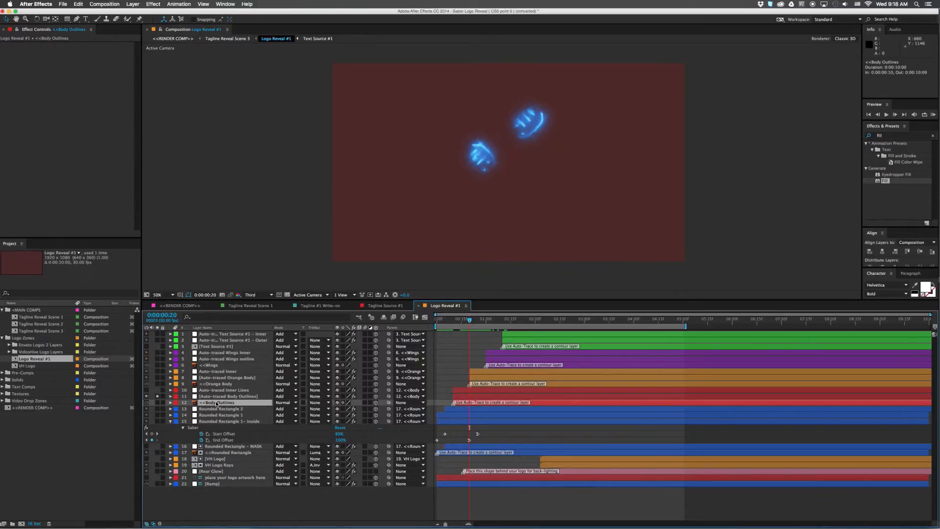
pyautogui.click(219, 403)
pyautogui.click(211, 397)
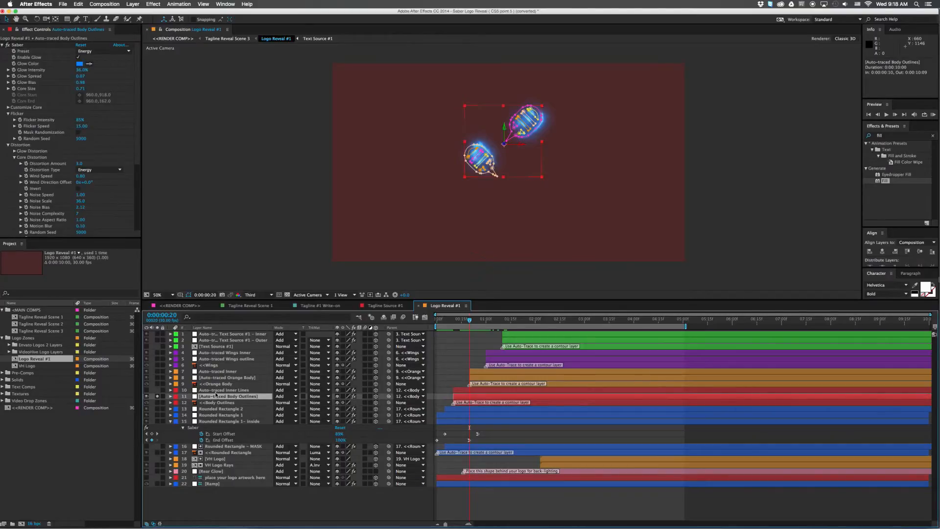
pyautogui.press('e')
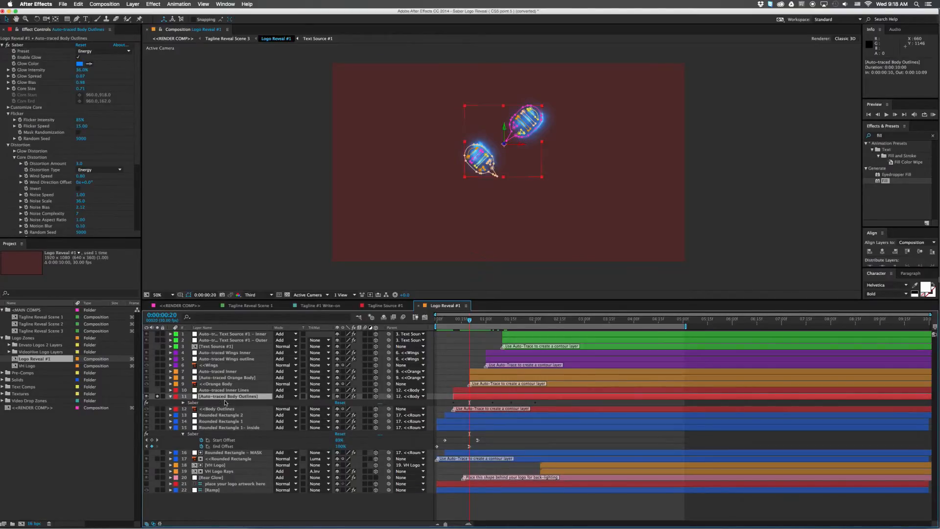
pyautogui.click(194, 403)
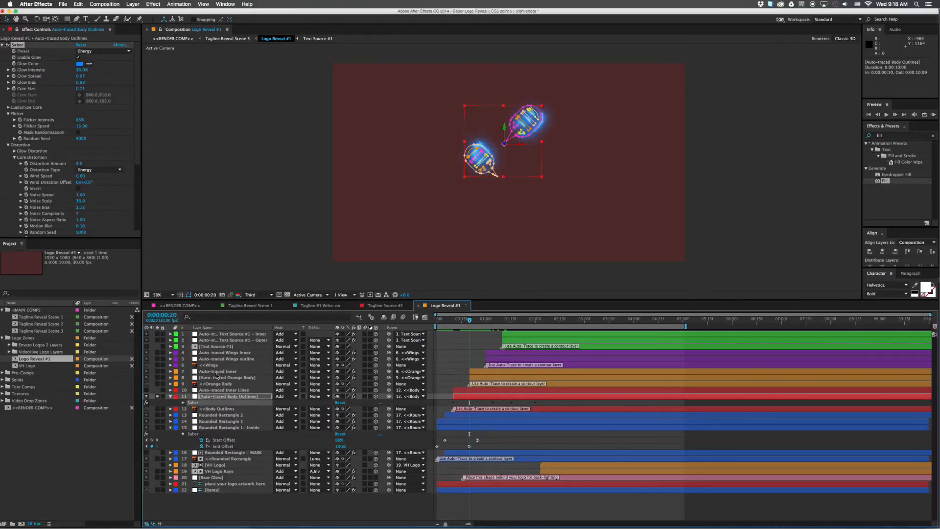
# Auto-trace the <<Body Outlines layer over the work area using its alpha channel, applied to a new layer
pyautogui.click(211, 409)
pyautogui.click(139, 3)
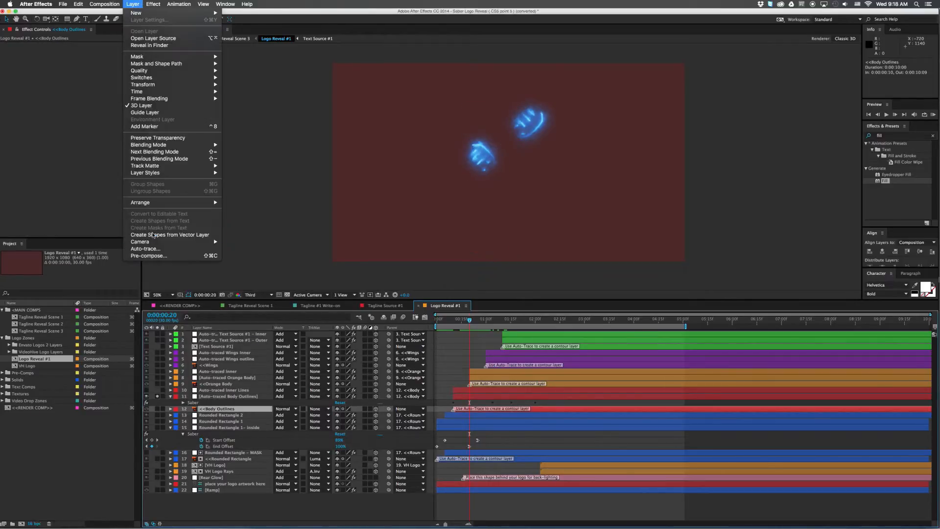
pyautogui.click(155, 250)
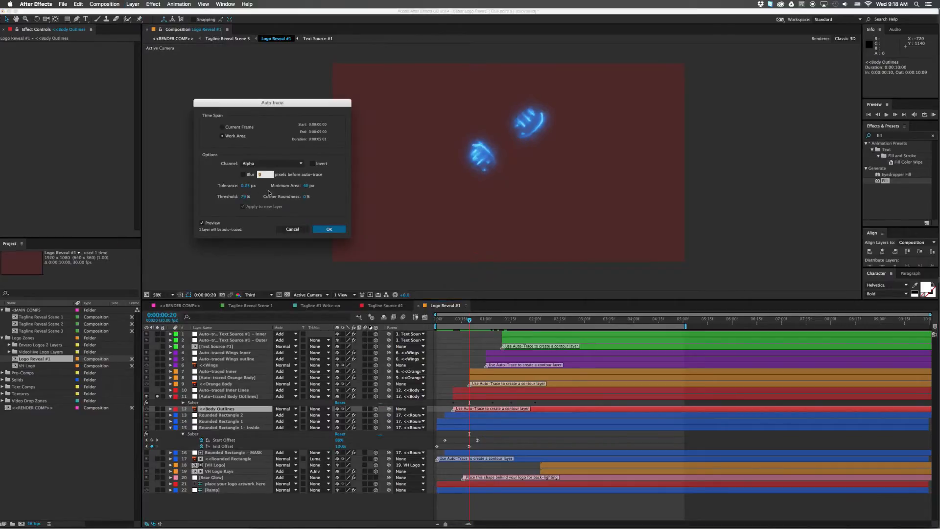
pyautogui.click(319, 228)
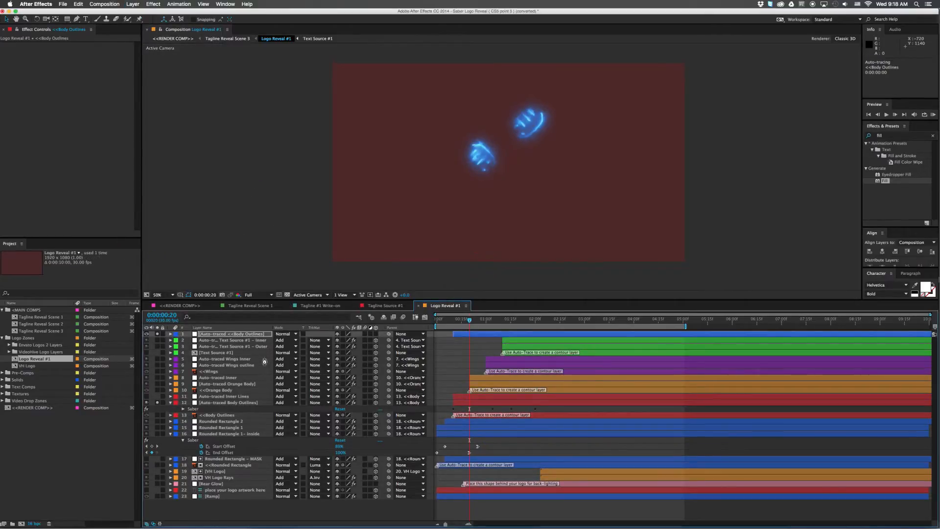
# Move the new Auto-traced <<Body Outlines layer directly above <<Body Outlines and paste the copied Saber effect onto it
pyautogui.click(215, 334)
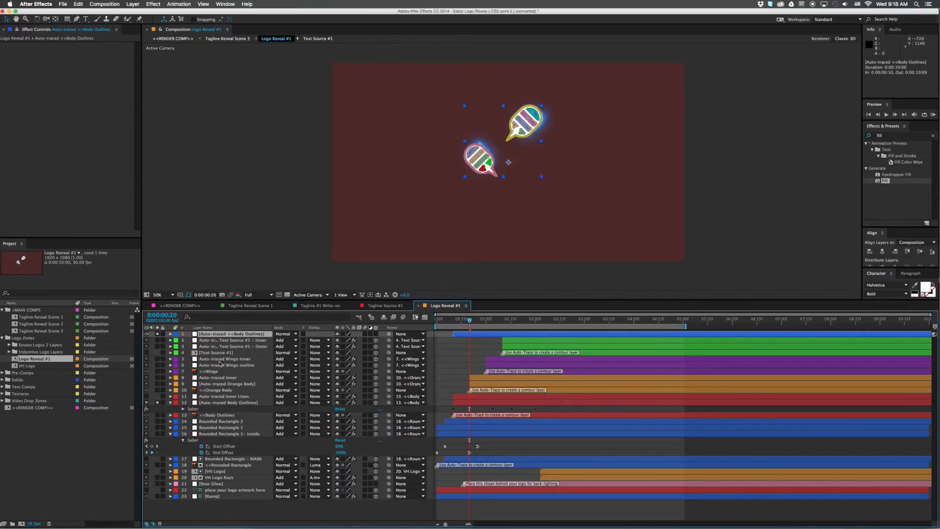
pyautogui.moveTo(216, 336); pyautogui.dragTo(221, 410)
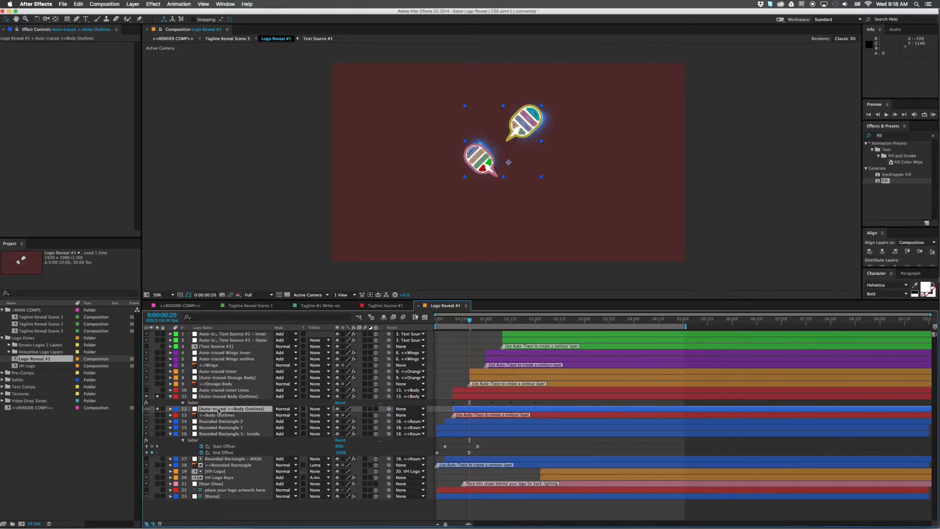
pyautogui.click(218, 409)
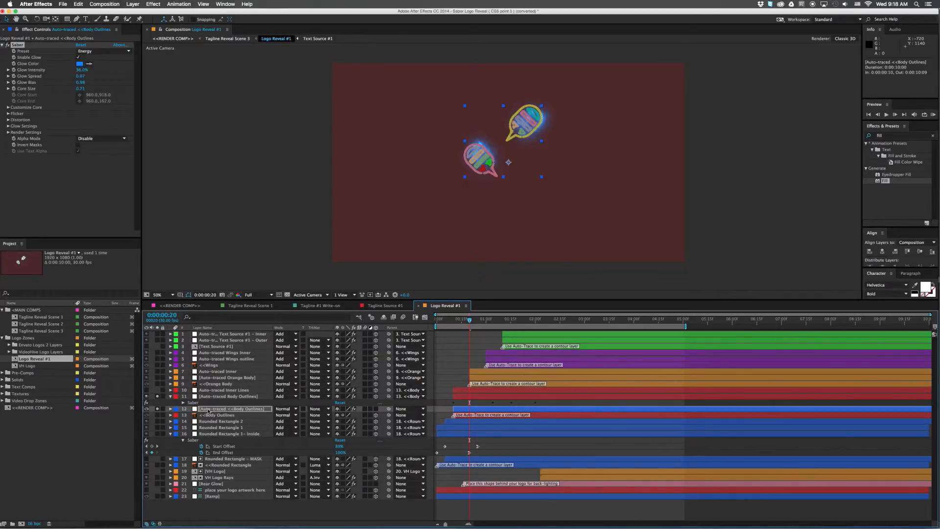
pyautogui.press('e')
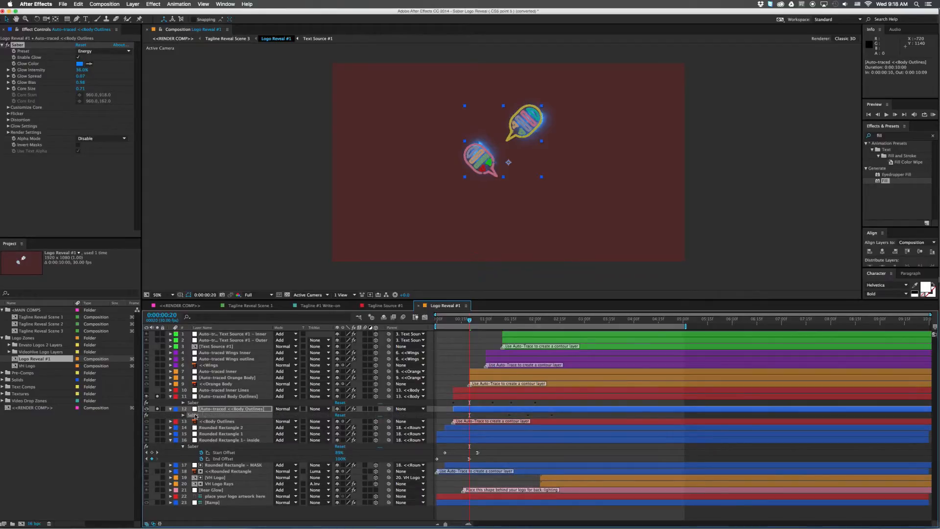
# Delete the new Auto-traced <<Body Outlines layer and reselect the <<Body Outlines artwork layer
pyautogui.click(208, 409)
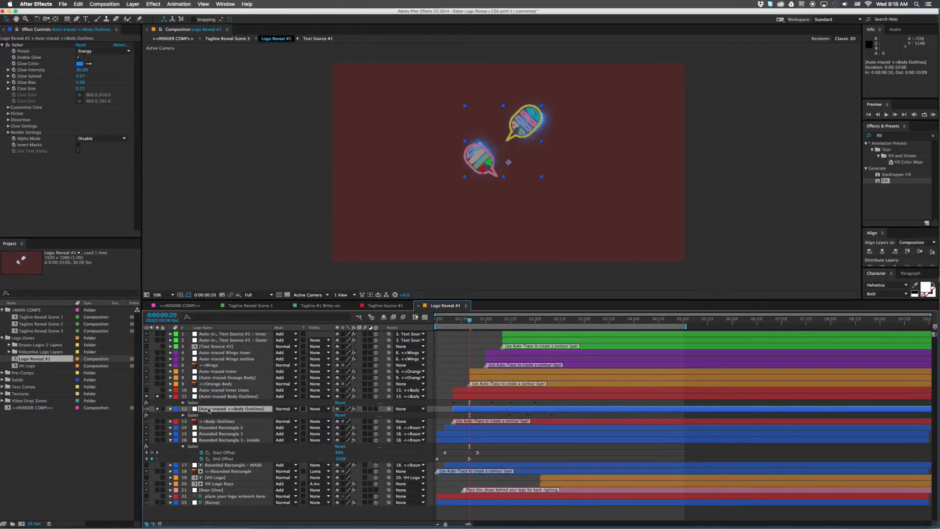
pyautogui.press('Delete')
pyautogui.click(208, 410)
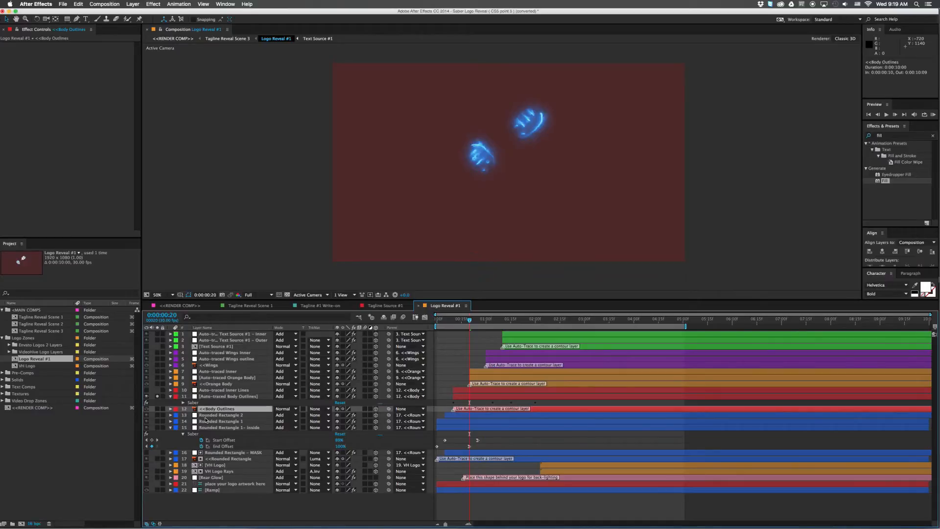
pyautogui.click(198, 396)
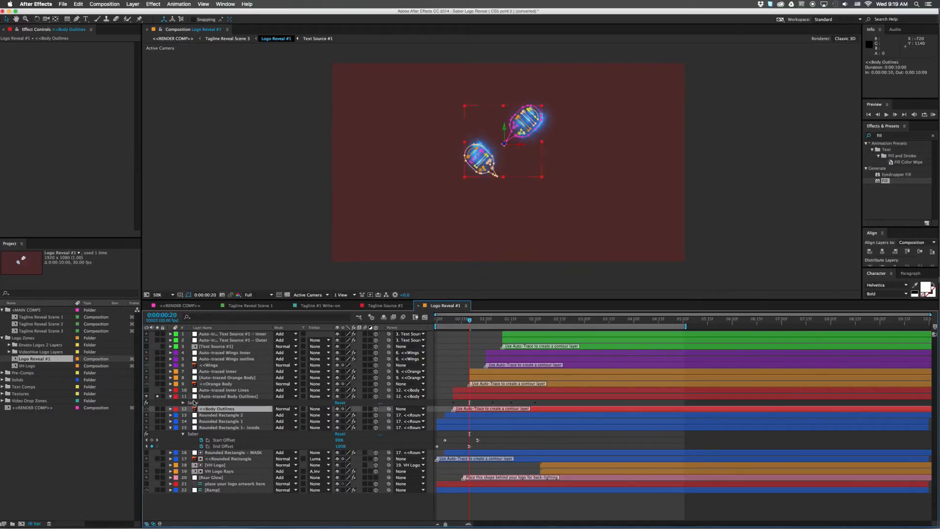
pyautogui.click(209, 408)
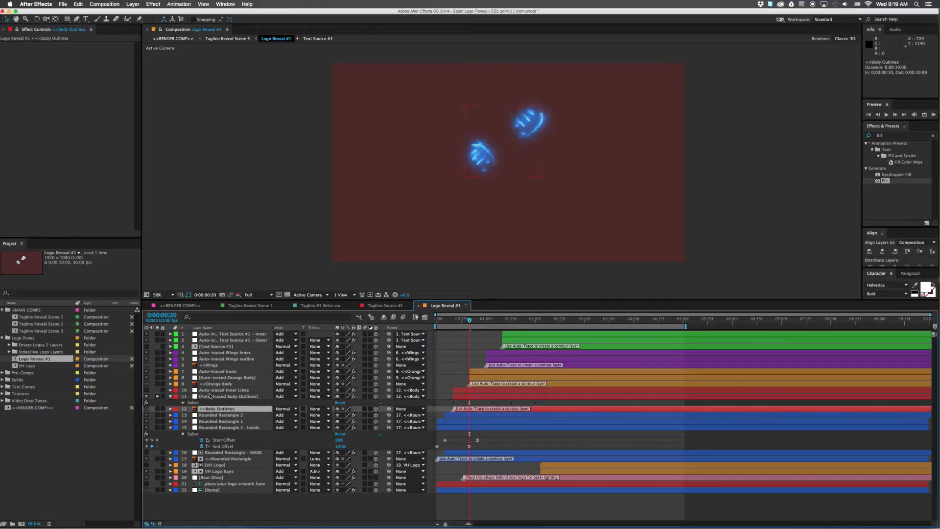
# Show and solo only the Auto-traced Inner Lines layer and preview its Saber stroke up to 0:00:00:22
pyautogui.click(217, 390)
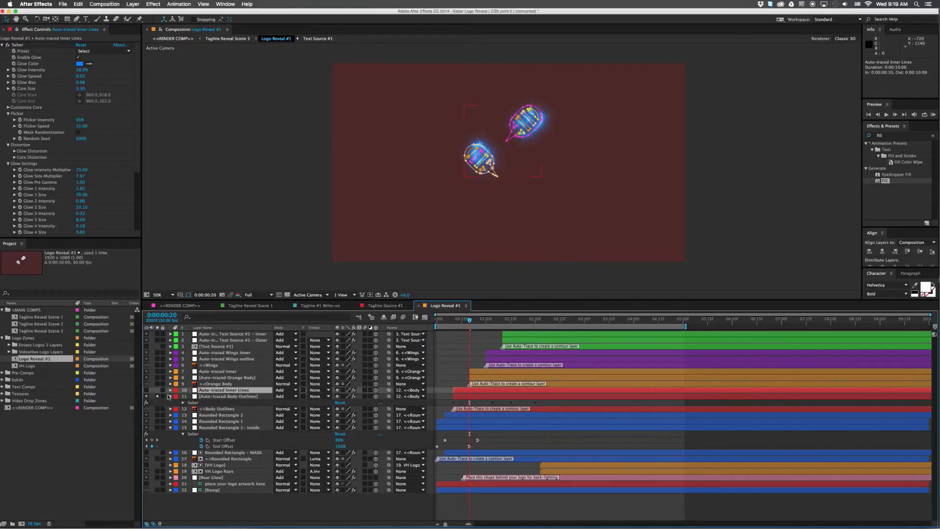
pyautogui.click(147, 390)
pyautogui.click(158, 390)
pyautogui.press('pagedown')
pyautogui.click(497, 228)
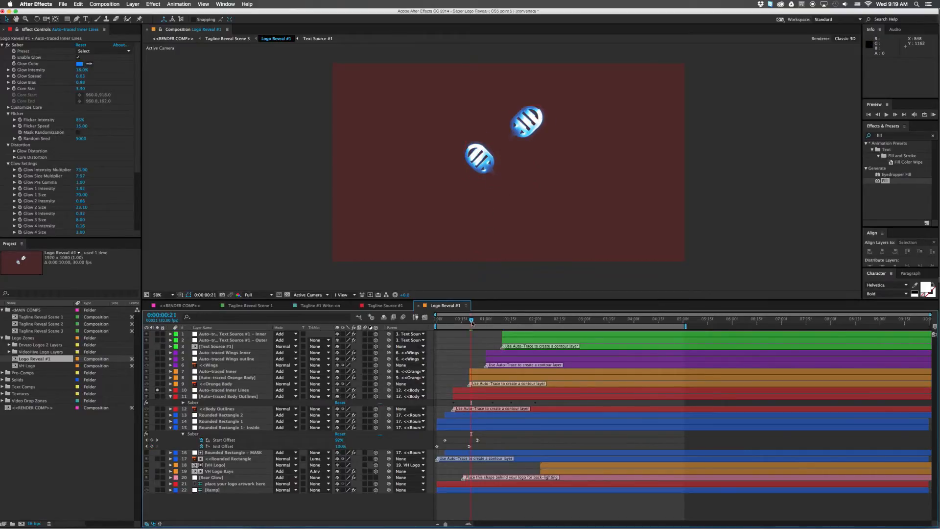
pyautogui.moveTo(473, 323); pyautogui.dragTo(473, 322)
# Reveal and examine the Saber effect on the Auto-traced Inner Lines layer in the timeline
pyautogui.click(240, 390)
pyautogui.press('e')
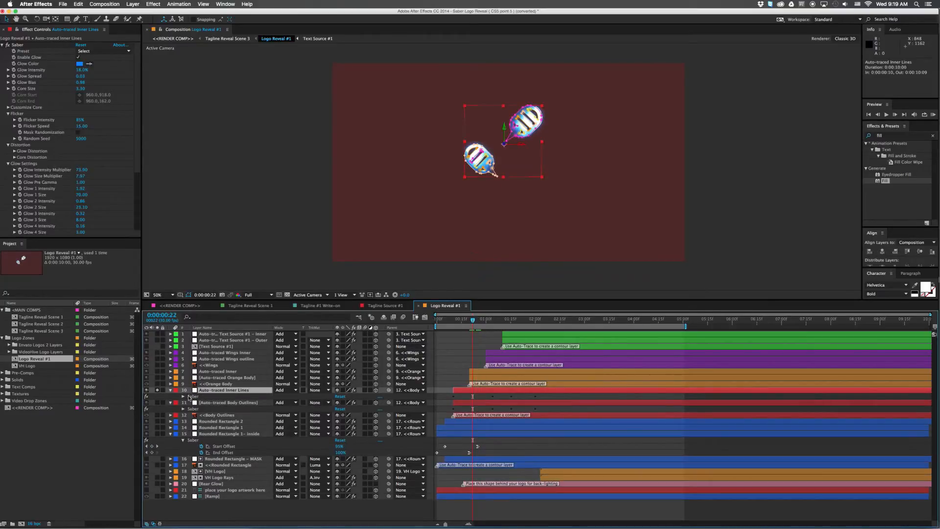
pyautogui.click(190, 396)
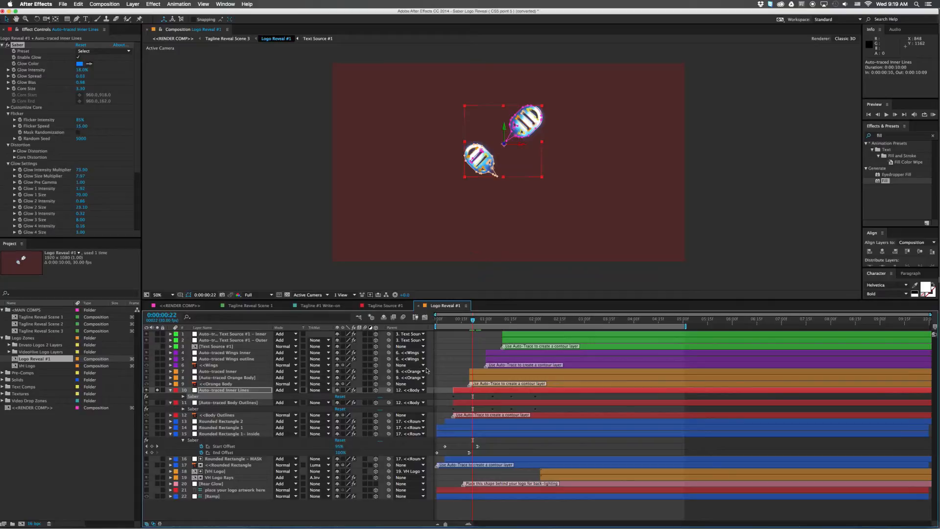
pyautogui.click(446, 366)
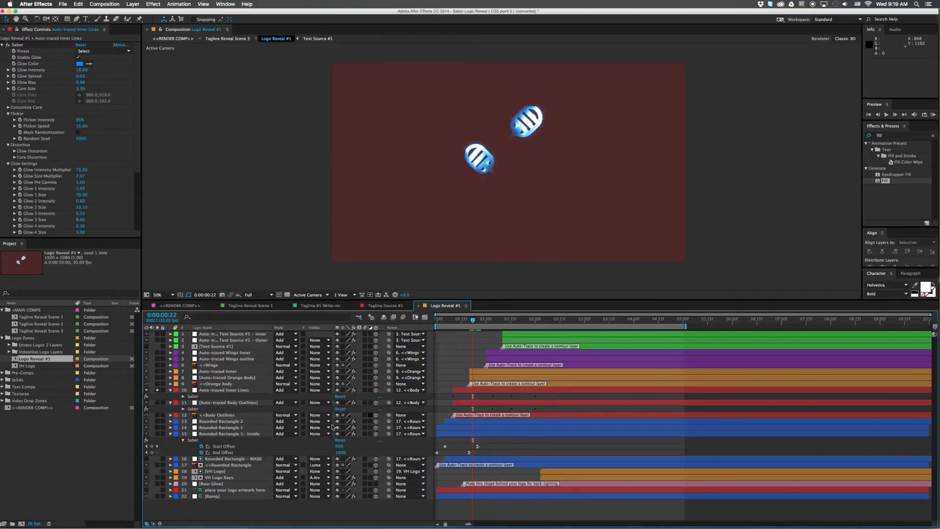
# Solo only the <<Orange Body, Auto-traced Orange Body and Auto-traced Inner layers and preview them up to 0:00:01:08
pyautogui.click(157, 391)
pyautogui.click(157, 384)
pyautogui.click(216, 384)
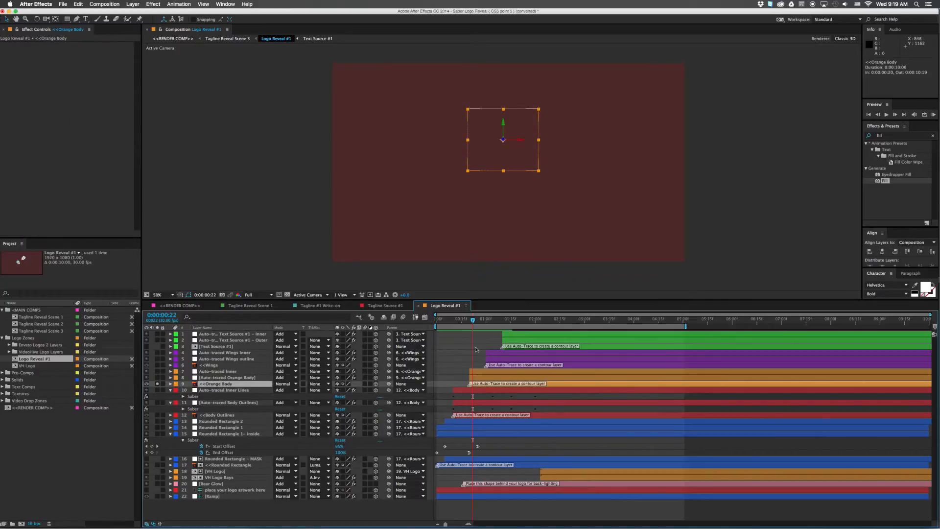
pyautogui.moveTo(473, 319); pyautogui.dragTo(484, 320)
pyautogui.click(157, 377)
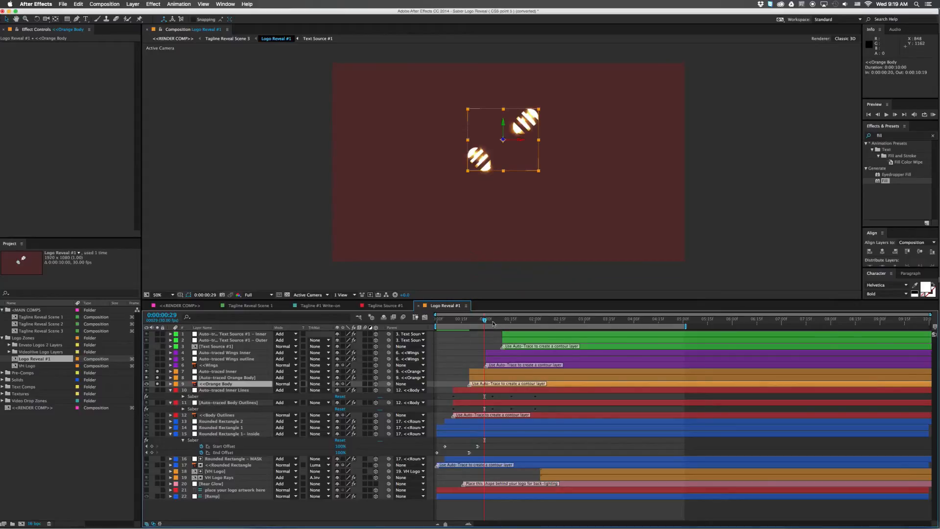
pyautogui.press('pagedown')
pyautogui.click(499, 319)
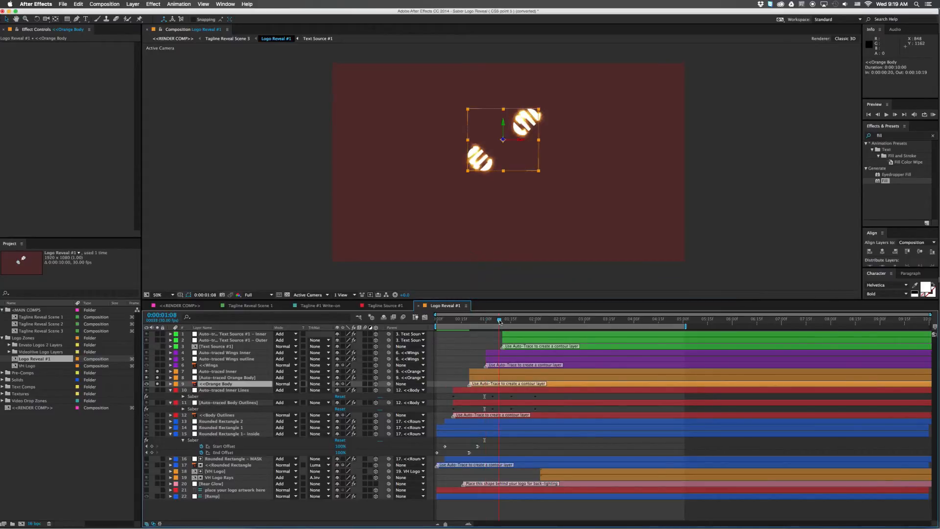
# Unsolo the Auto-traced Inner layer and preview the Auto-traced Orange Body stroke back to 0:00:00:28
pyautogui.press('pageup')
pyautogui.click(158, 371)
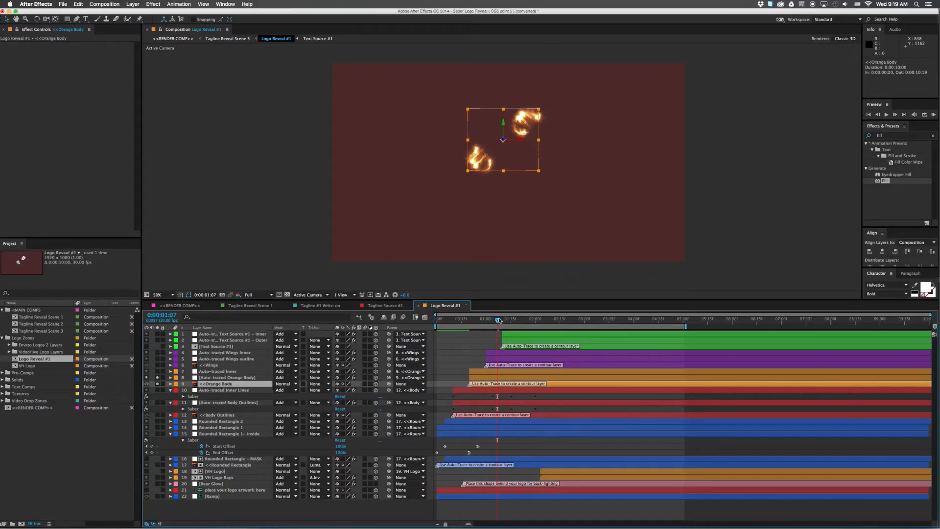
pyautogui.moveTo(492, 320); pyautogui.dragTo(484, 321)
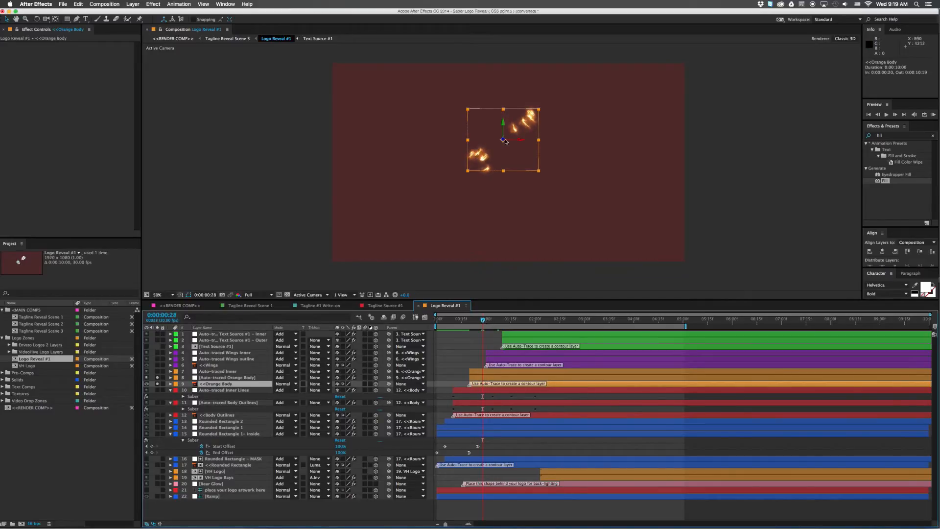
# Solo only the Auto-traced Inner layer and examine its Saber fill on the bee bodies
pyautogui.click(220, 377)
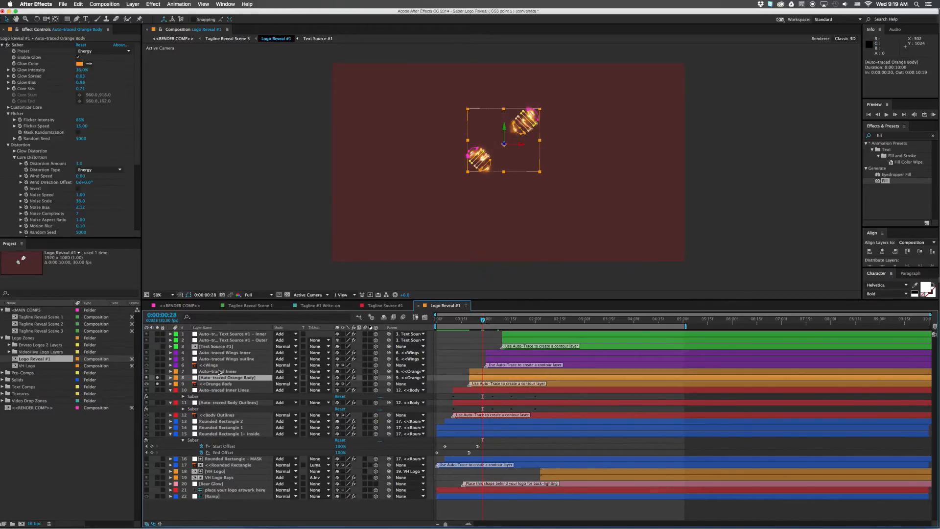
pyautogui.click(218, 372)
pyautogui.click(157, 371)
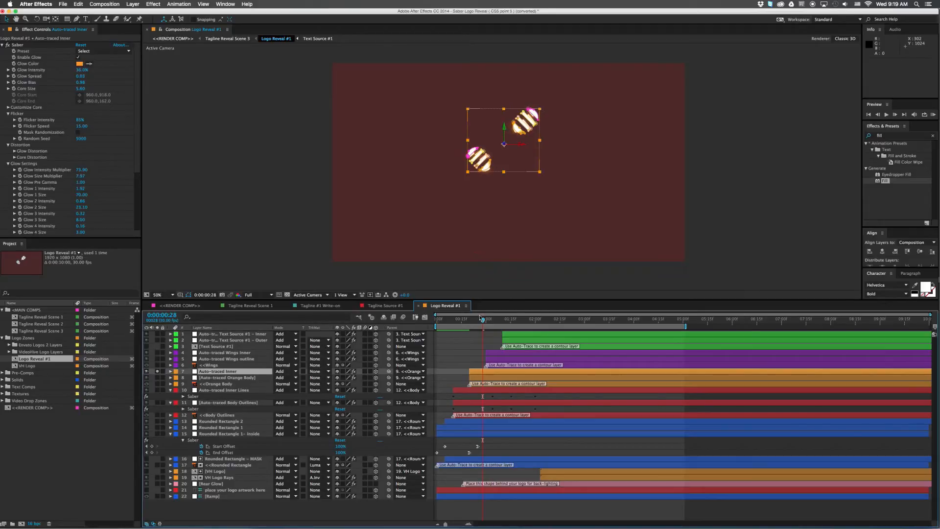
pyautogui.click(508, 264)
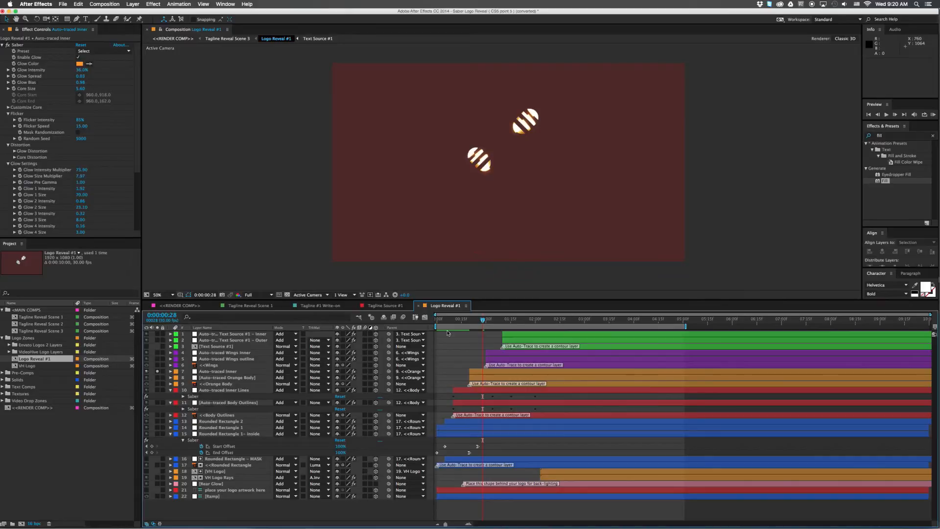
pyautogui.click(240, 372)
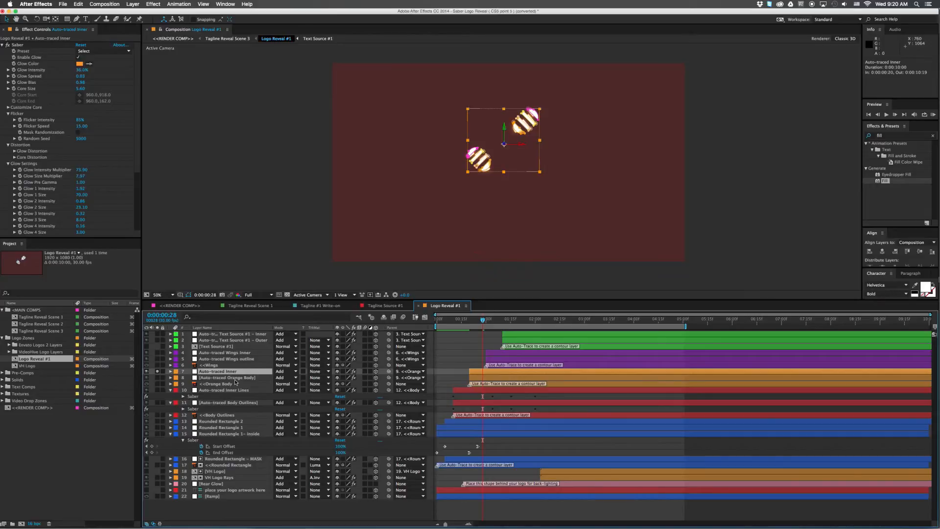
# Solo only the Rear Glow layer and preview its circular Saber glow up to 0:00:03:19
pyautogui.click(214, 484)
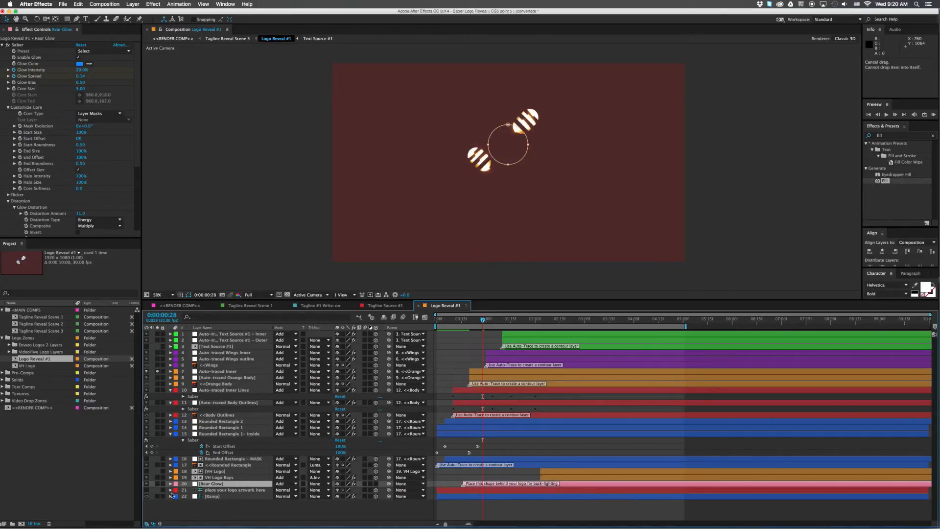
pyautogui.keyDown('alt'); pyautogui.click(158, 484); pyautogui.keyUp('alt')
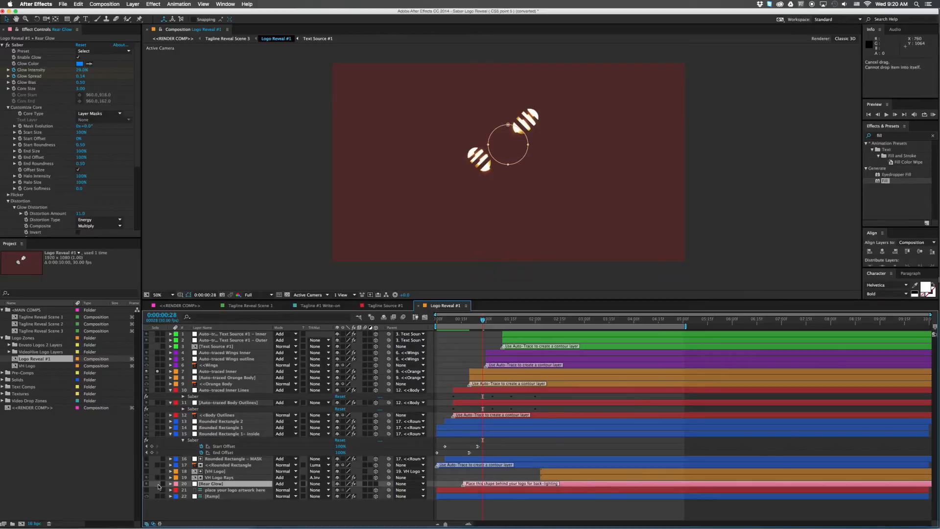
pyautogui.click(214, 485)
pyautogui.click(480, 349)
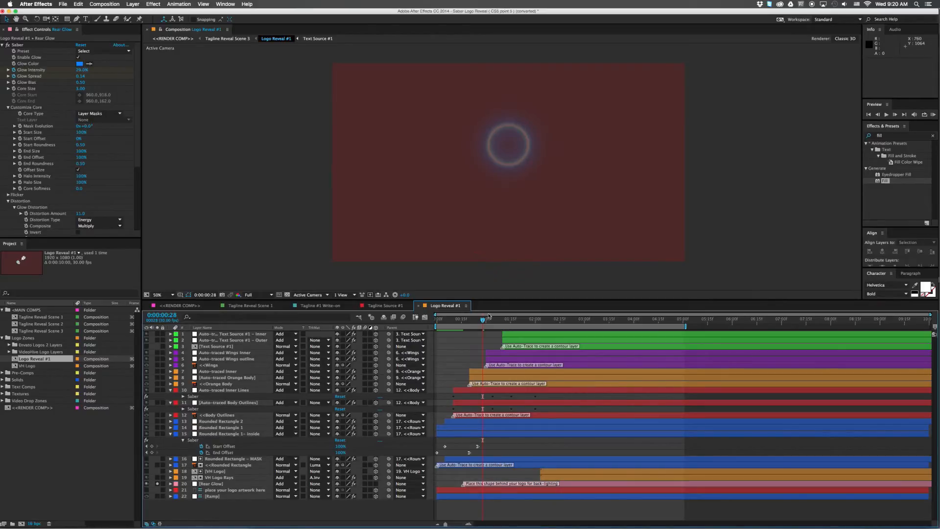
pyautogui.moveTo(484, 319); pyautogui.dragTo(616, 315)
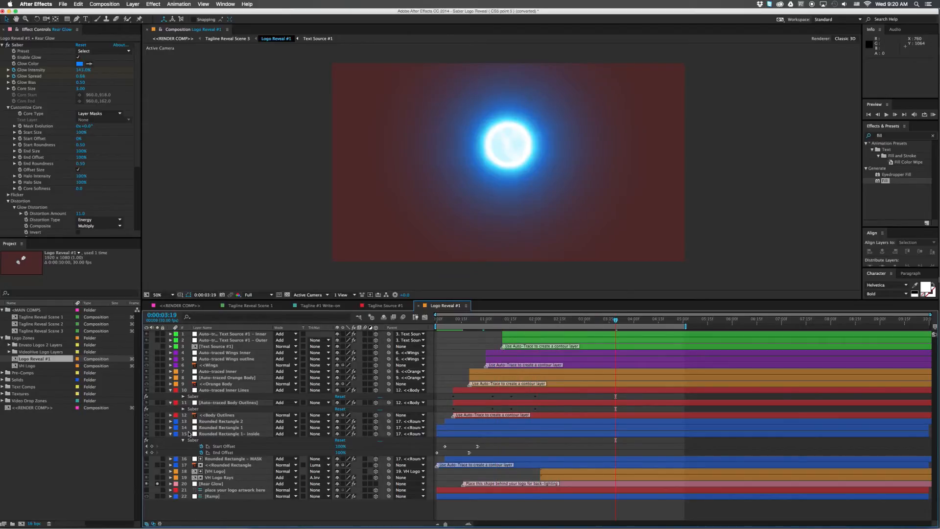
# Unsolo the Rear Glow layer to show the full logo composite again
pyautogui.click(157, 484)
pyautogui.click(216, 484)
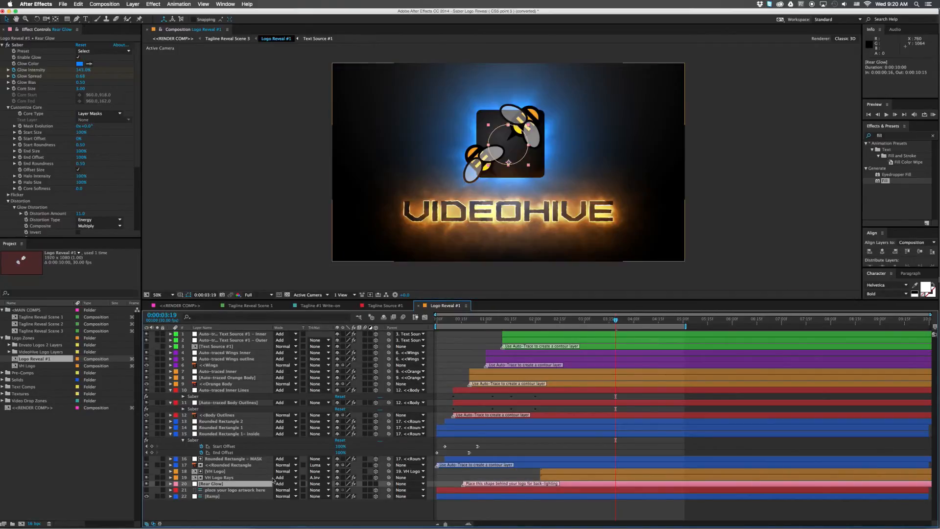
pyautogui.click(540, 428)
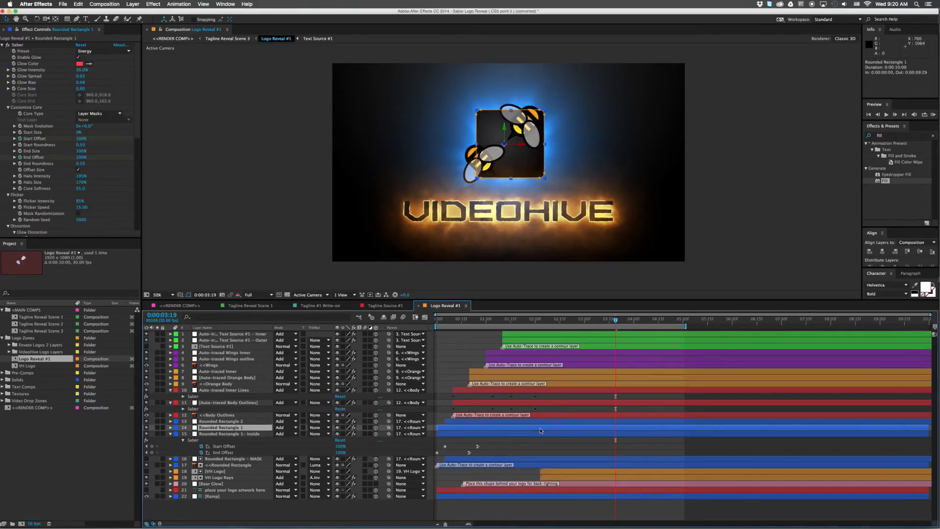
pyautogui.click(211, 484)
# Examine the VH Logo and VH Logo Rays layers, hiding and showing the rays to compare the backlight
pyautogui.click(211, 477)
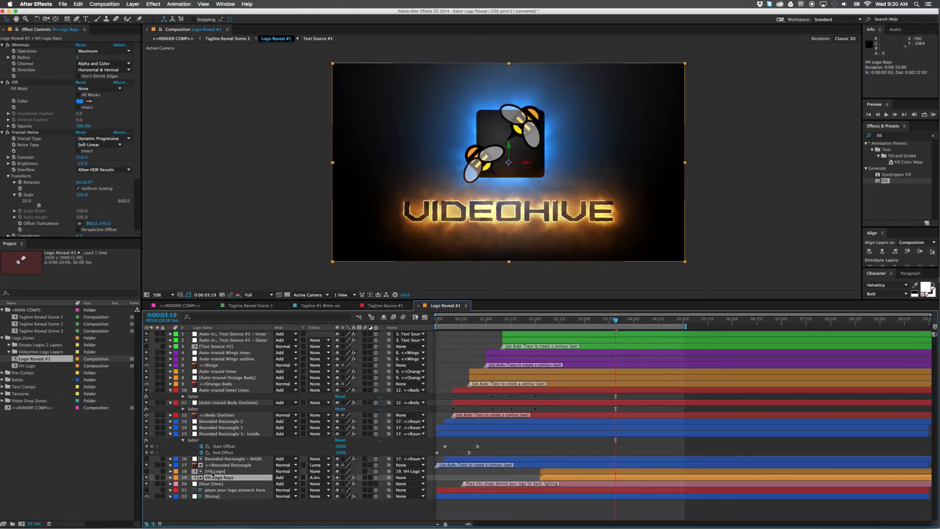
pyautogui.click(213, 471)
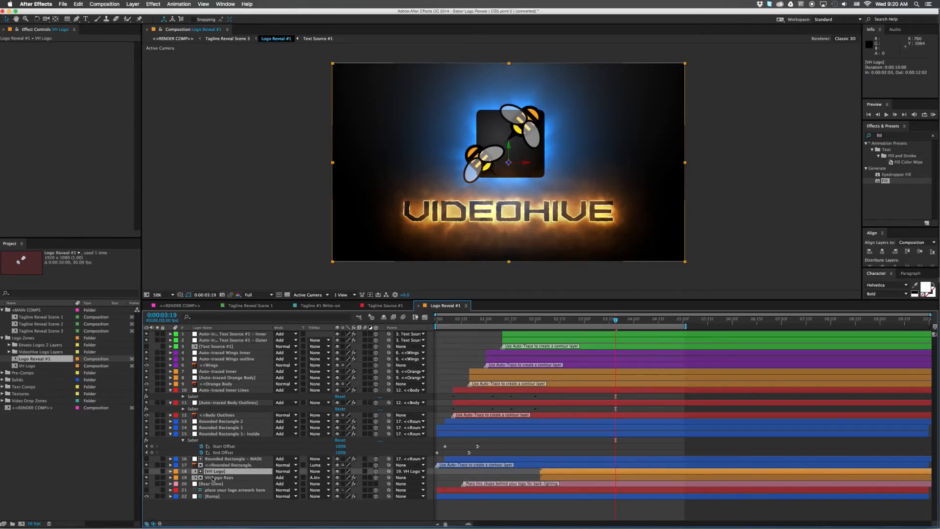
pyautogui.click(213, 477)
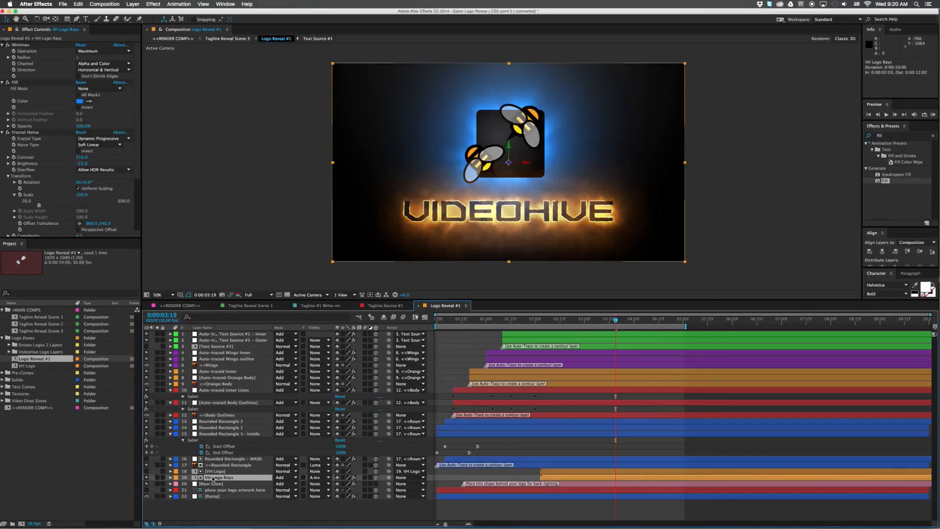
pyautogui.click(147, 477)
pyautogui.click(146, 478)
# Select the Text Source #1 layer and its inner and outer auto-traced layers to examine the text group
pyautogui.click(215, 346)
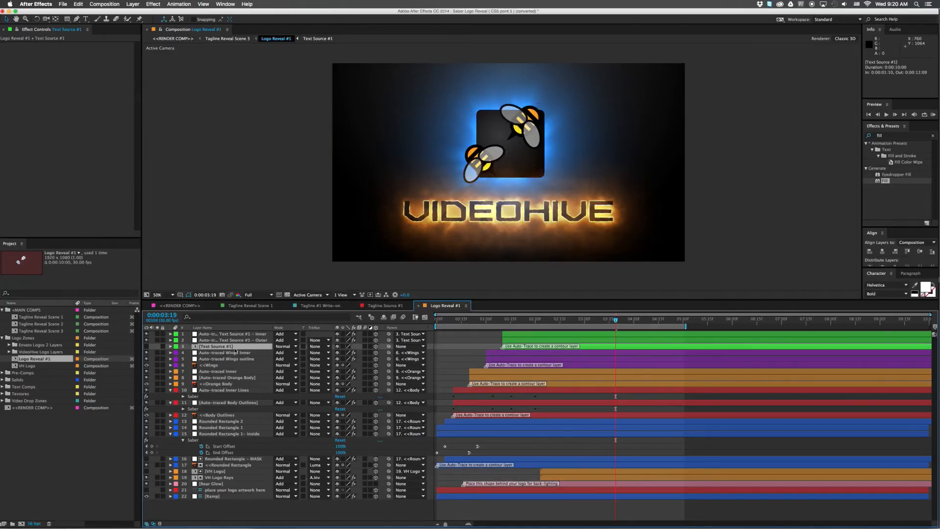
pyautogui.keyDown('shift'); pyautogui.click(211, 334); pyautogui.keyUp('shift')
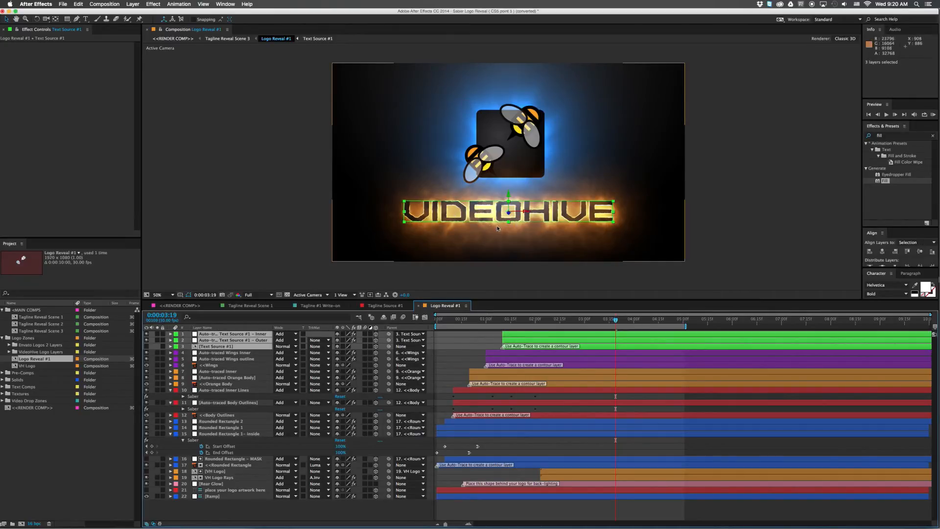
pyautogui.click(486, 343)
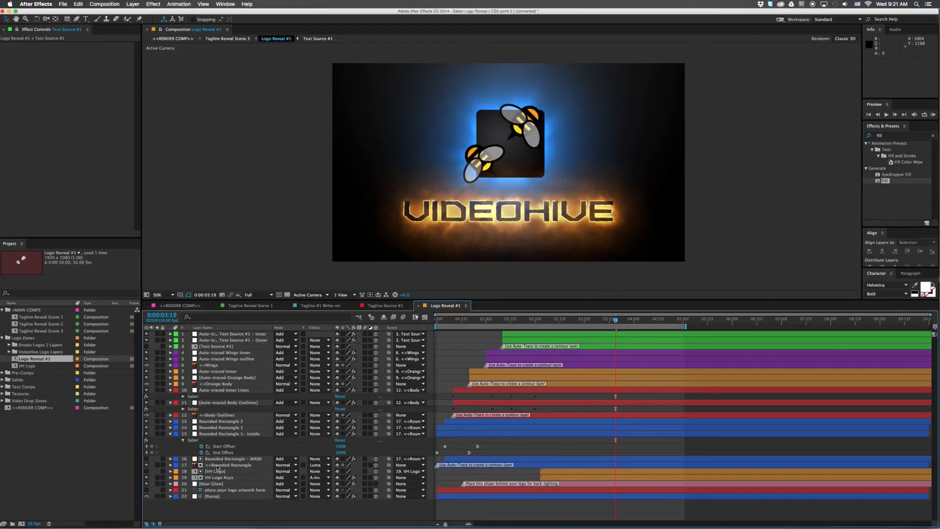
# Examine the Saber settings of the Rounded Rectangle 2, auto-traced body and auto-traced wings layers one after another
pyautogui.click(242, 420)
pyautogui.click(240, 372)
pyautogui.click(230, 378)
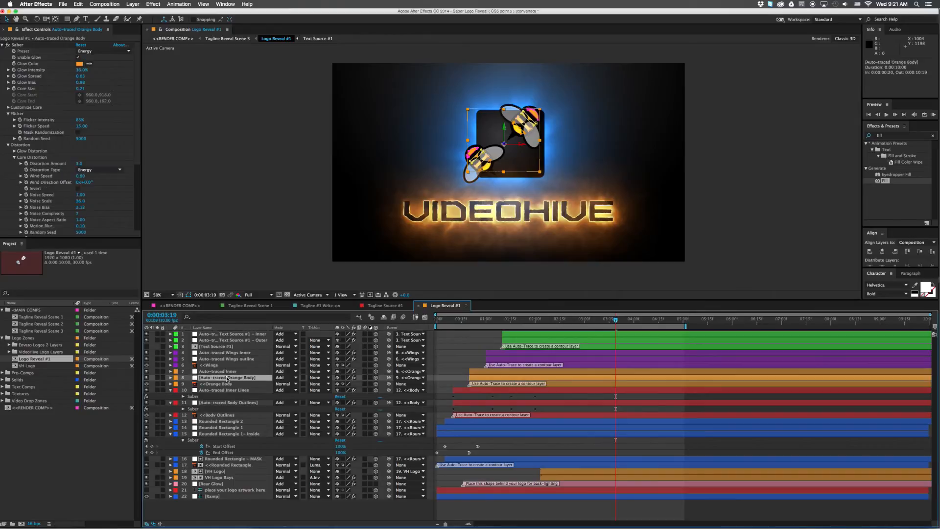
pyautogui.click(223, 358)
pyautogui.click(224, 352)
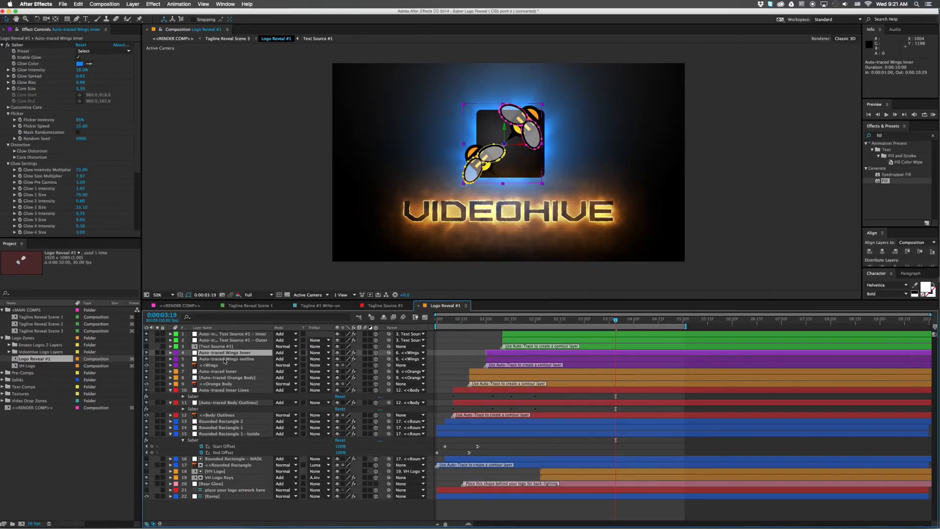
pyautogui.click(457, 351)
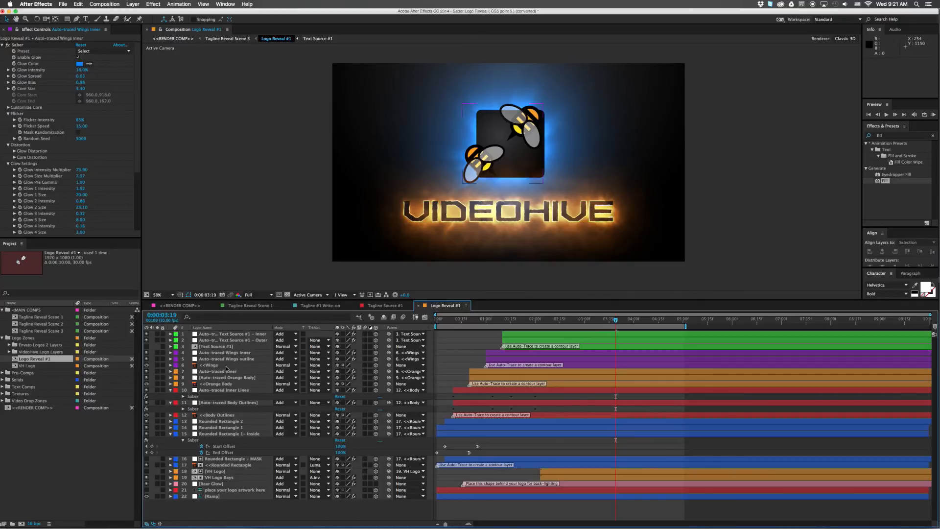
# Reveal the Material Options of the Auto-traced Wings Inner layer, examine Accepts Lights and collapse the layer
pyautogui.click(238, 352)
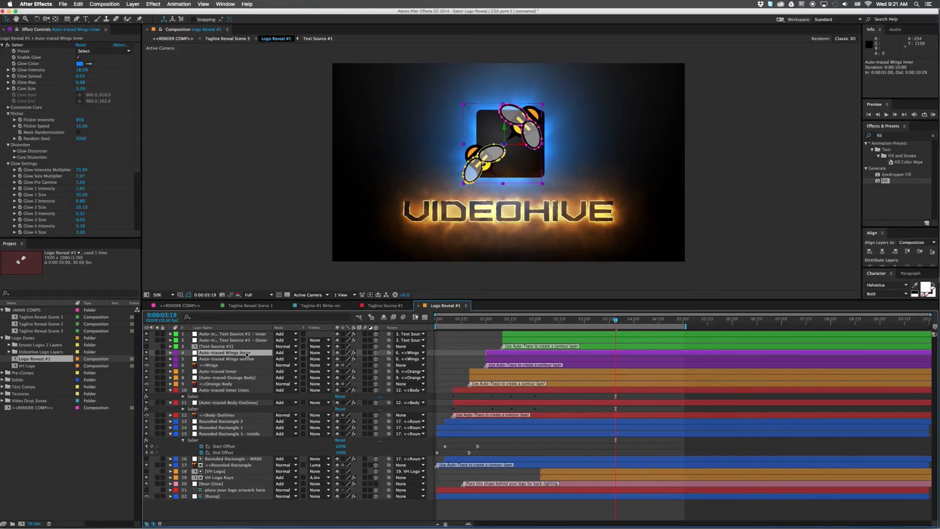
pyautogui.press('a')
pyautogui.press('a')
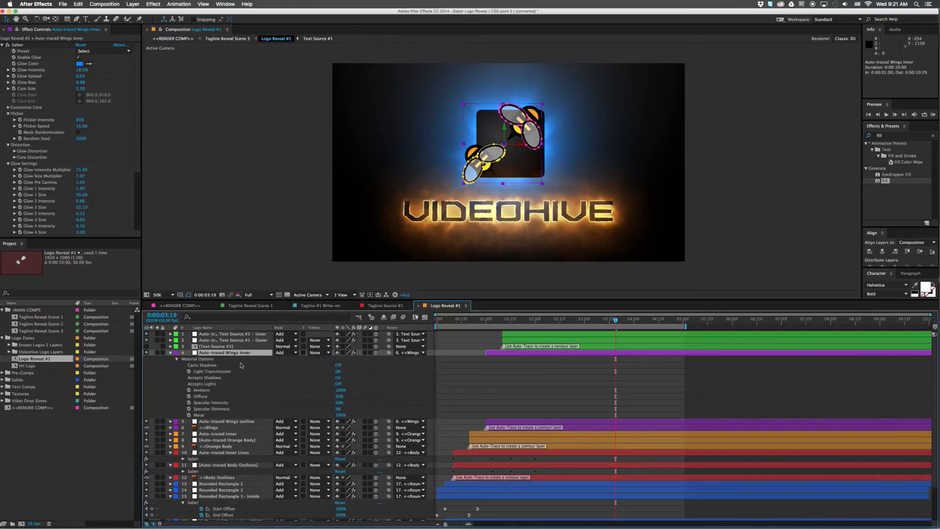
pyautogui.click(208, 385)
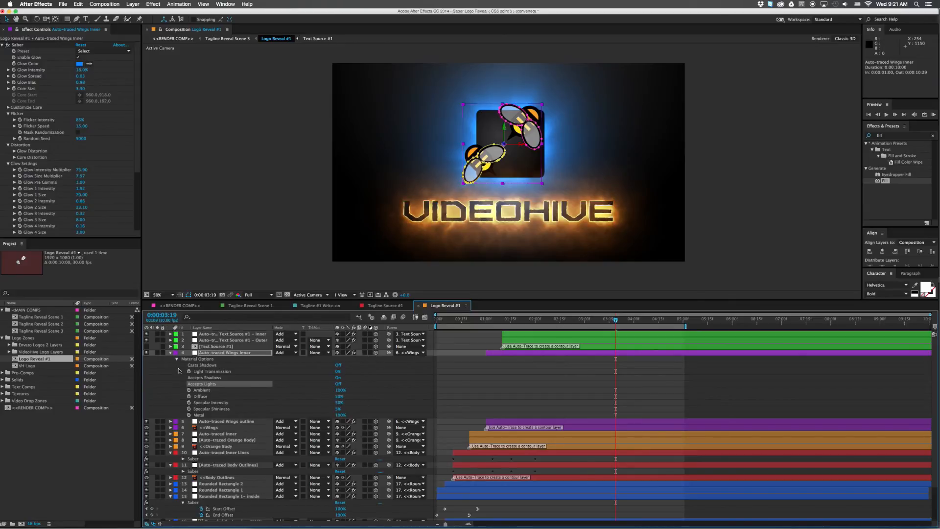
pyautogui.click(170, 353)
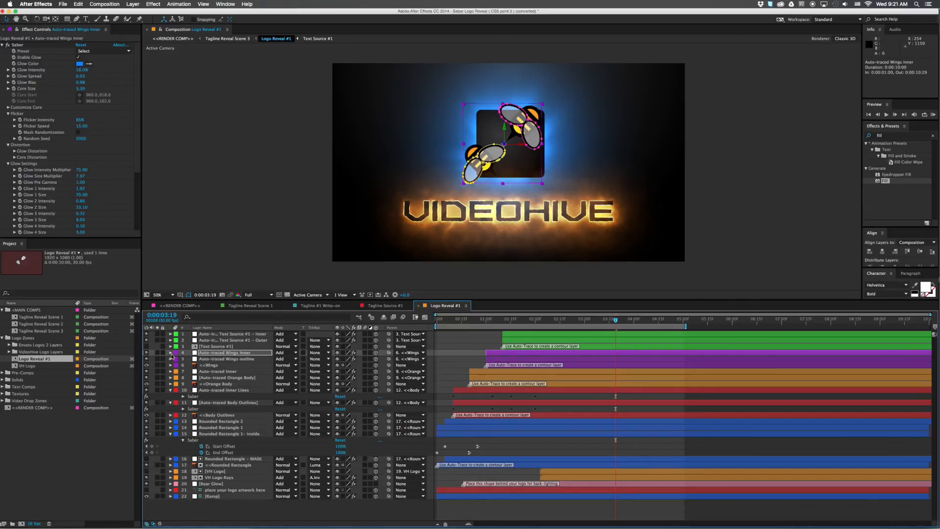
# Switch to the <<RENDER COMP>> composition and clear the layer selection to view the finished logo reveal
pyautogui.click(224, 355)
pyautogui.click(193, 307)
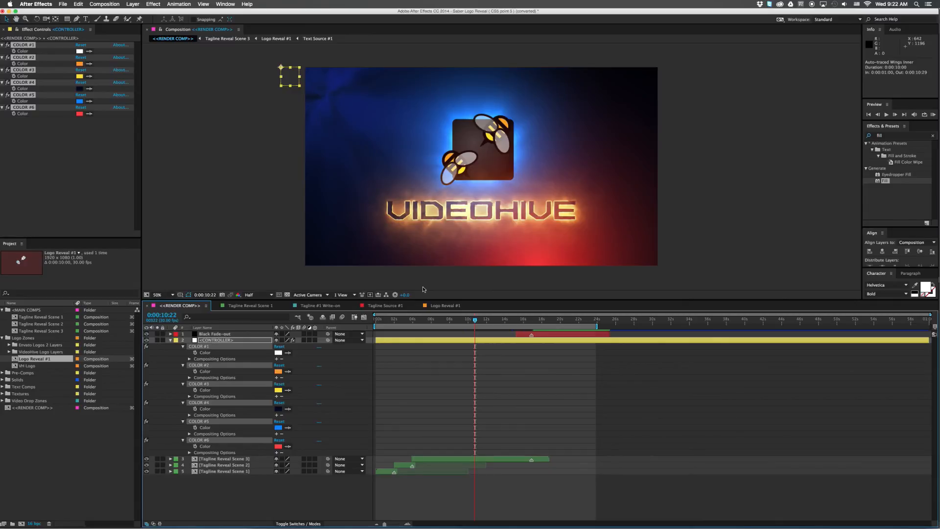
pyautogui.click(442, 403)
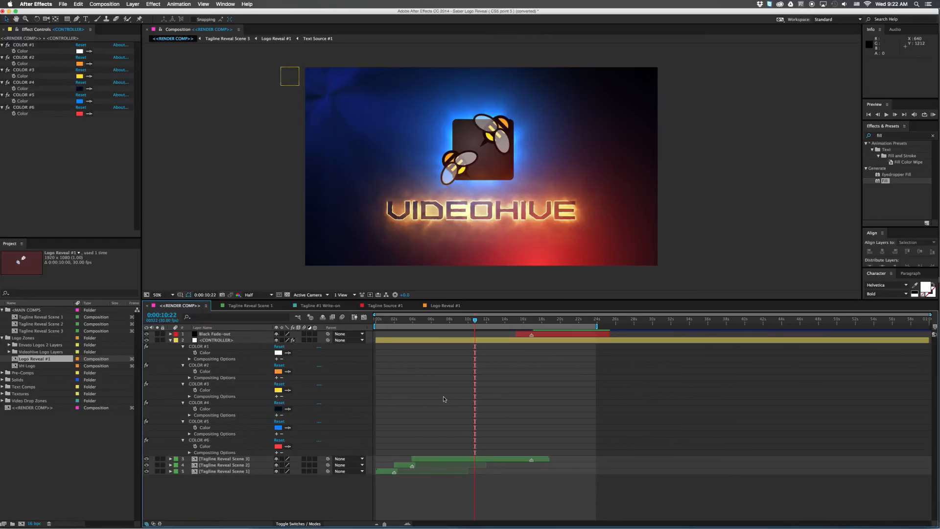